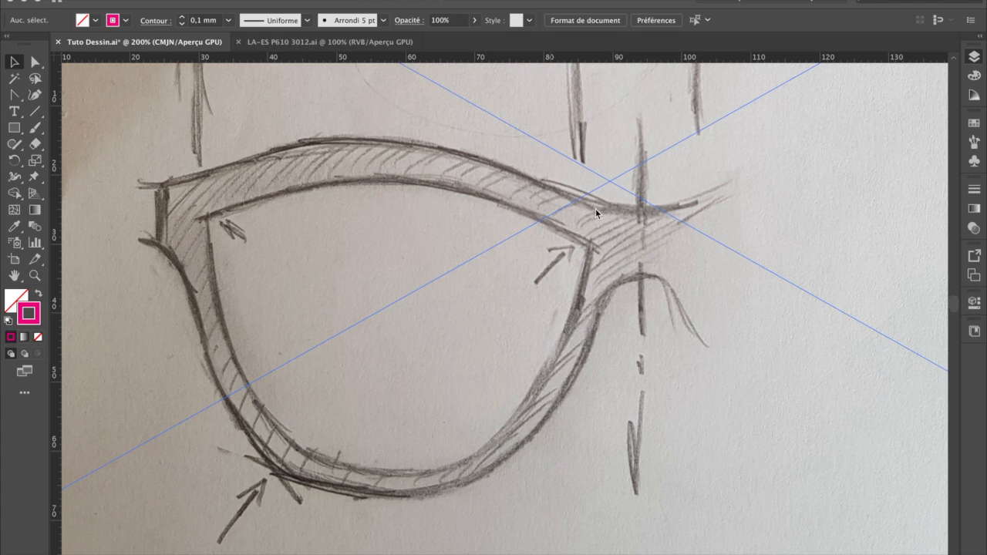
# Step: Add a new layer named DEMI FORME above the sketch layer and lock the Dessin papier layer
pyautogui.click(866, 70)
pyautogui.click(833, 71)
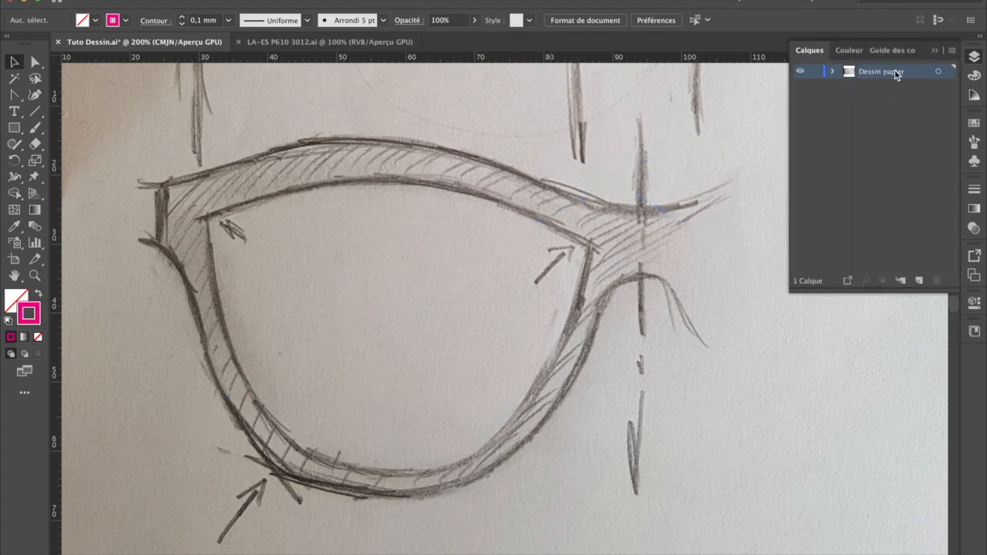
pyautogui.click(920, 281)
pyautogui.doubleClick(892, 72)
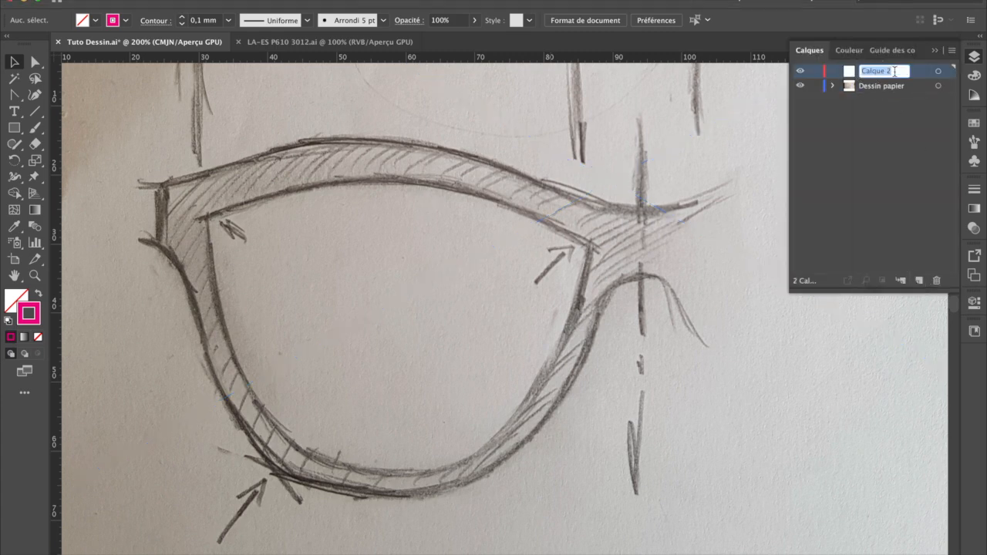
pyautogui.write('DESS')
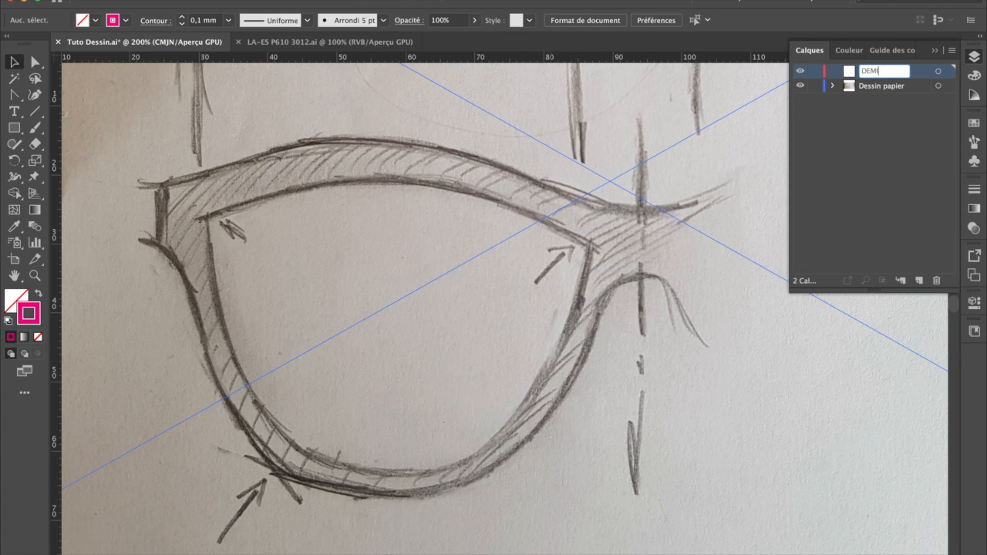
pyautogui.press('Return')
pyautogui.click(815, 87)
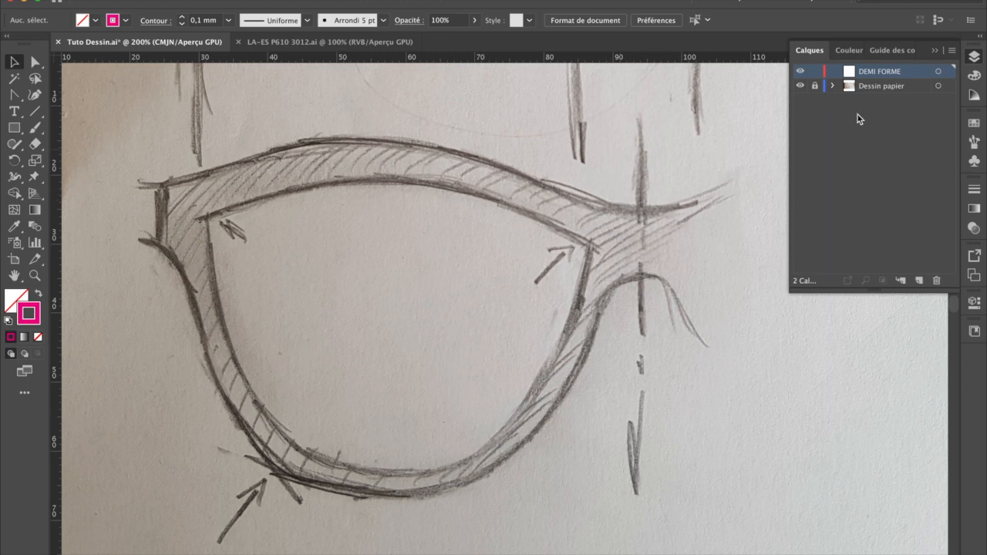
pyautogui.click(936, 51)
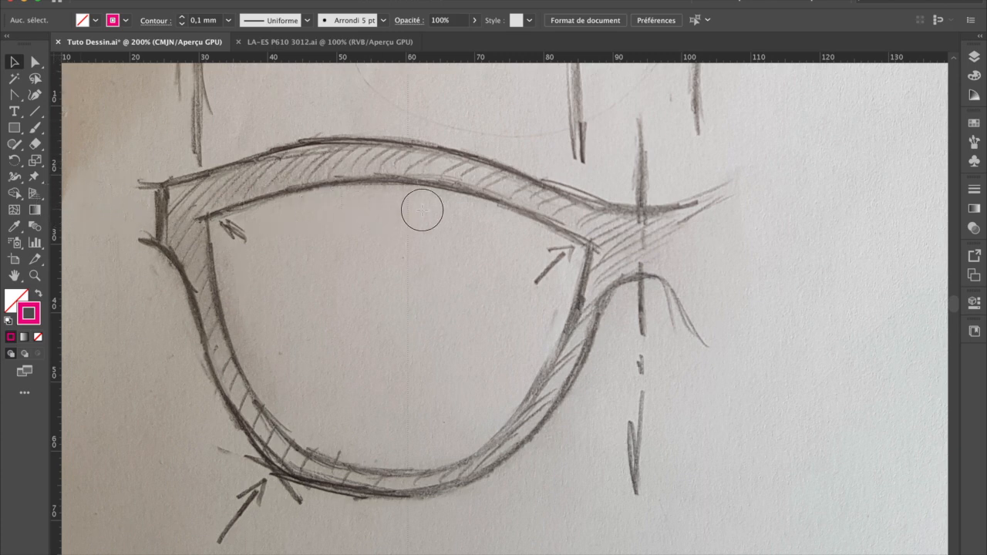
# Step: Place a vertical guide on the bridge's centre axis and set a 0.1 mm magenta stroke for the Pen tool
pyautogui.click(642, 214)
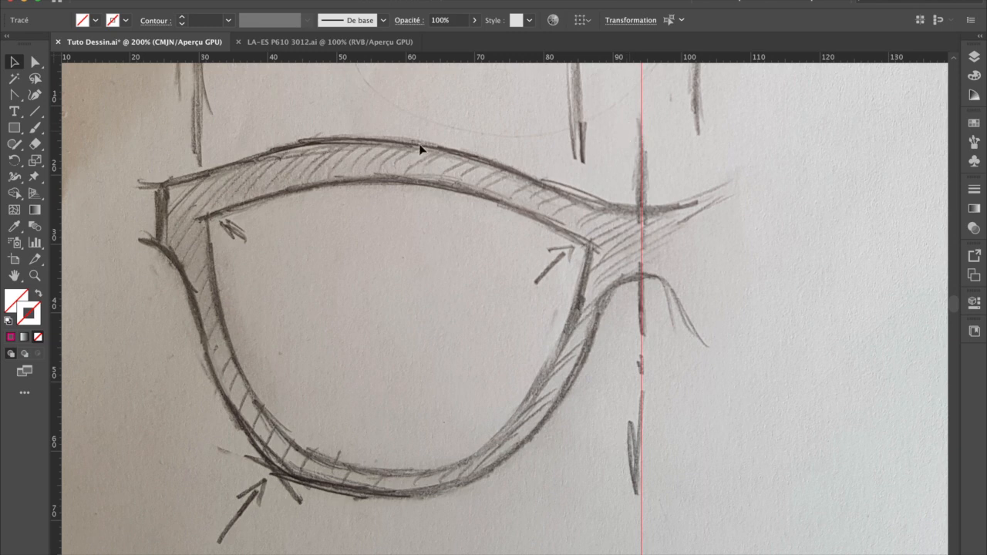
pyautogui.moveTo(14, 94); pyautogui.dragTo(79, 101)
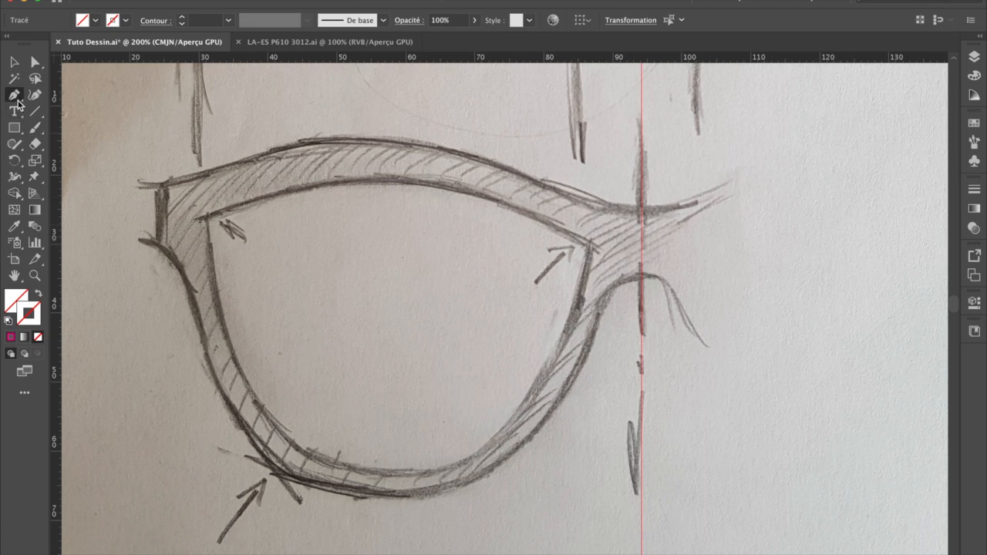
pyautogui.click(29, 309)
pyautogui.doubleClick(37, 311)
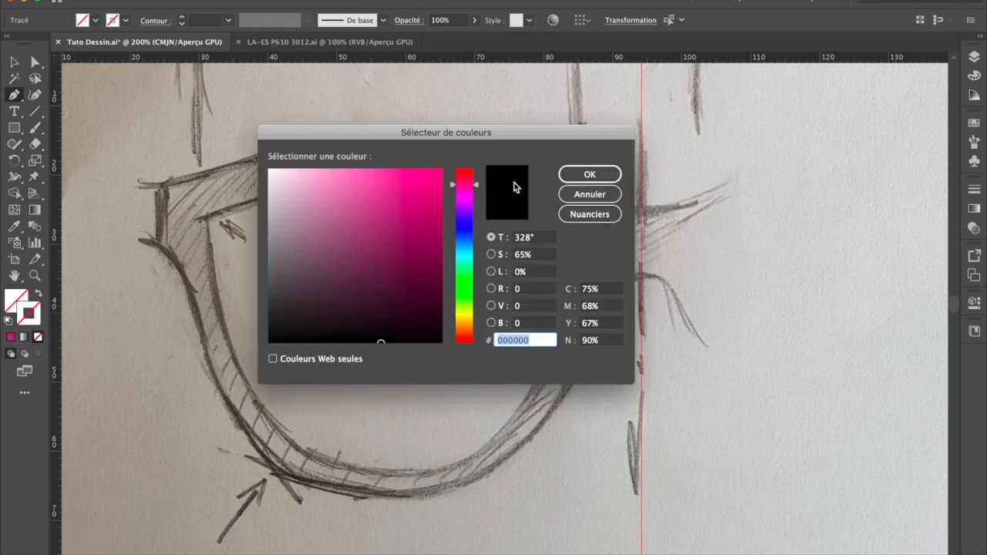
pyautogui.click(590, 172)
pyautogui.doubleClick(34, 316)
pyautogui.click(435, 175)
pyautogui.click(615, 176)
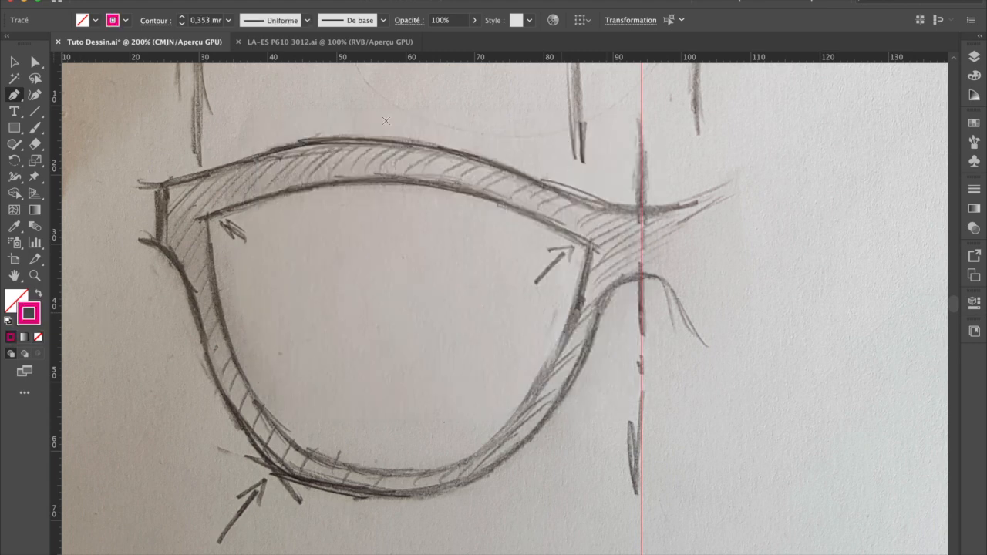
pyautogui.click(229, 22)
pyautogui.click(249, 35)
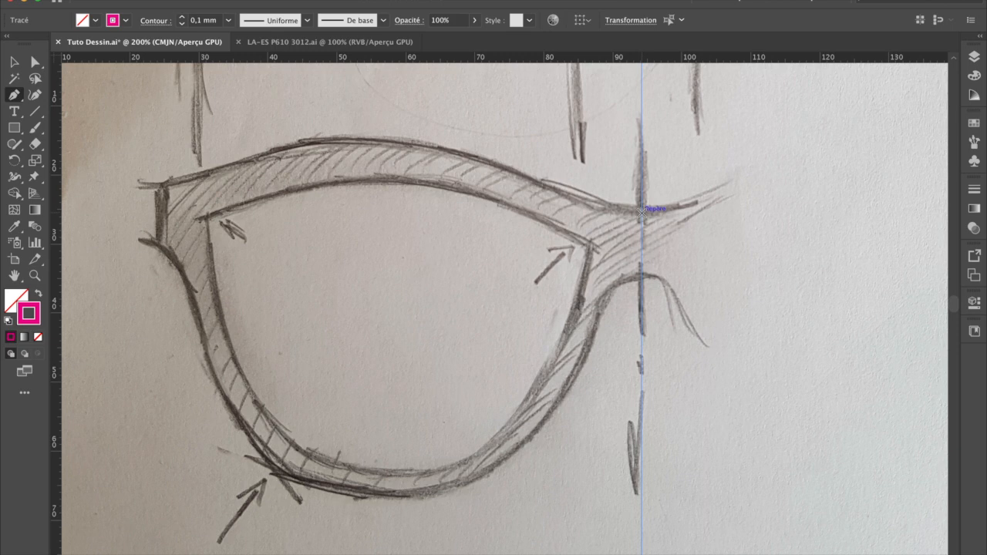
# Step: Trace the frame's upper outer edge with the Pen tool, from the bridge axis over the brow to the upper outer corner
pyautogui.moveTo(639, 213); pyautogui.dragTo(584, 214)
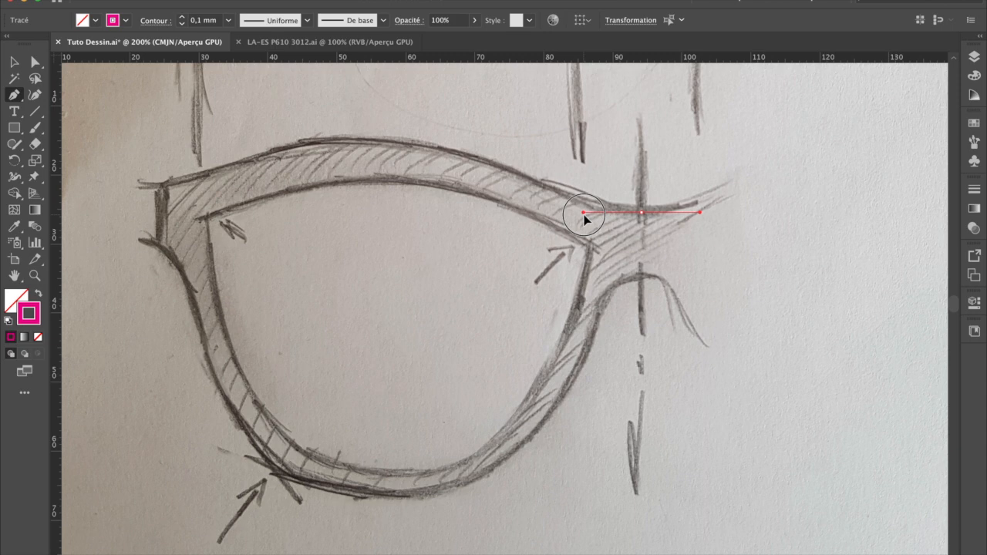
pyautogui.moveTo(597, 215); pyautogui.dragTo(576, 215)
pyautogui.scroll(-1, 578, 215)
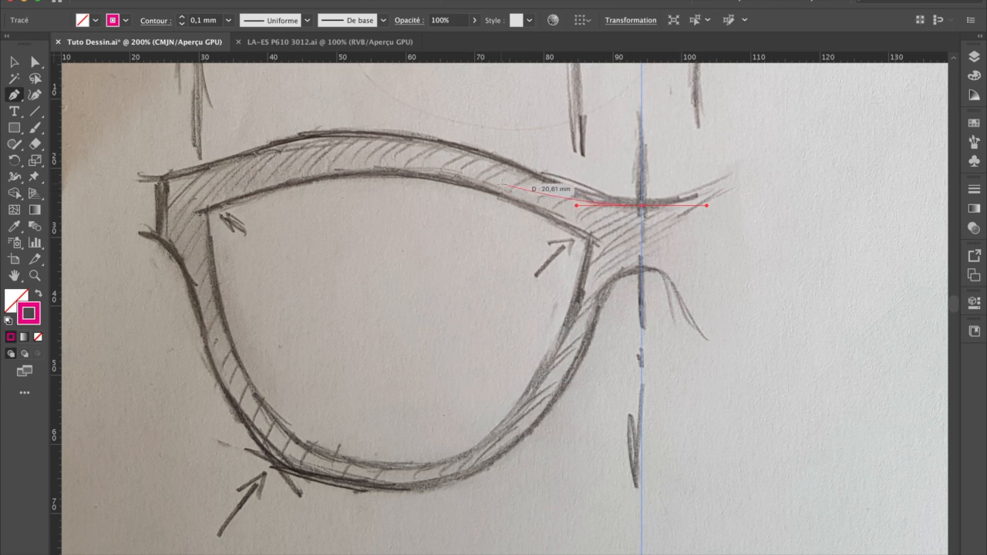
pyautogui.moveTo(360, 132); pyautogui.dragTo(216, 132)
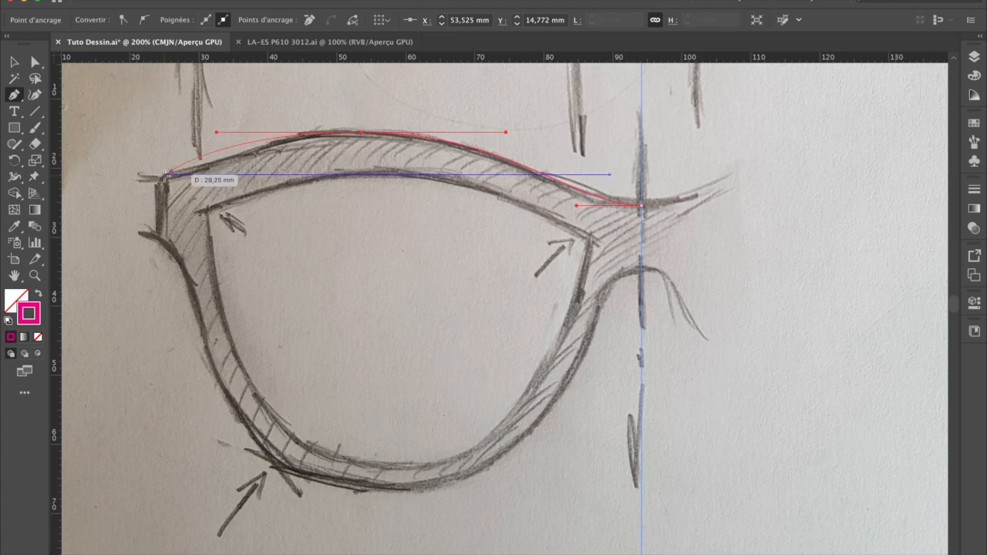
pyautogui.moveTo(161, 178); pyautogui.dragTo(137, 187)
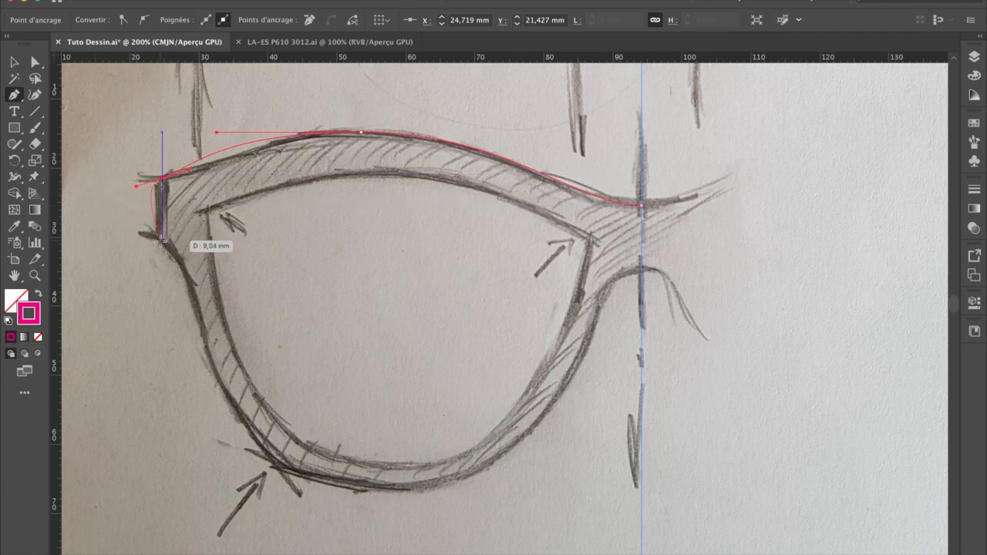
# Step: Continue the outline down the outer end and around the lower rim to the underside of the bridge, ending on the centre axis
pyautogui.moveTo(161, 239); pyautogui.dragTo(180, 254)
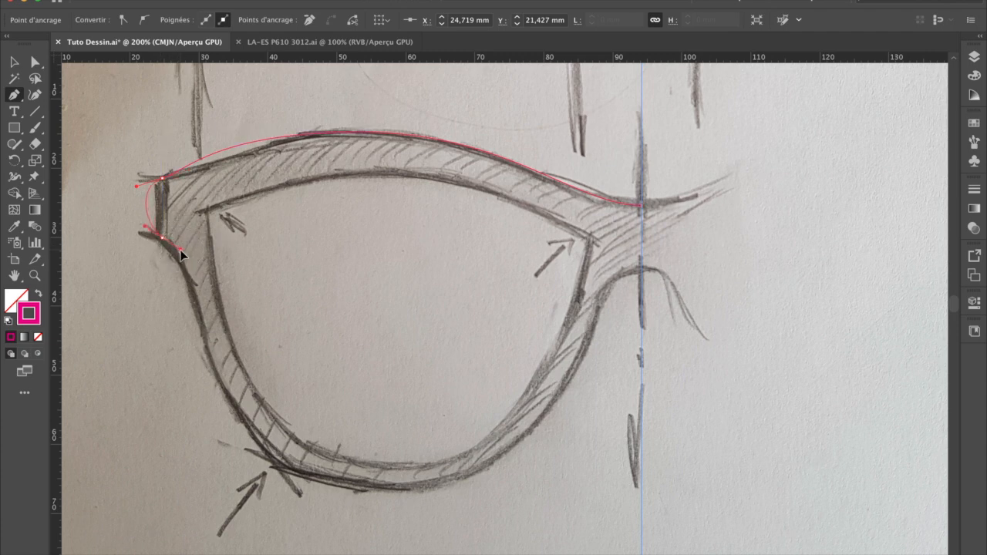
pyautogui.moveTo(209, 327); pyautogui.dragTo(216, 371)
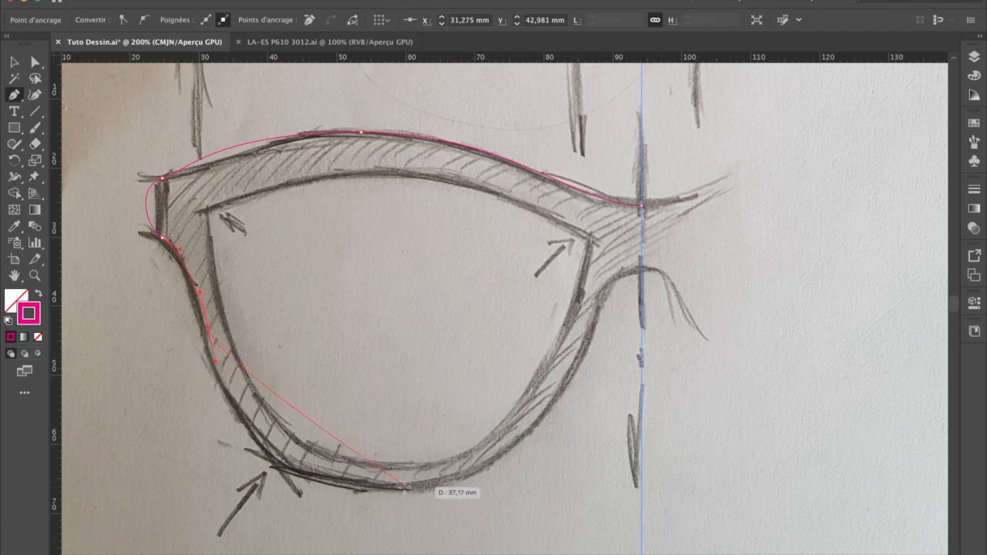
pyautogui.moveTo(393, 486); pyautogui.dragTo(546, 487)
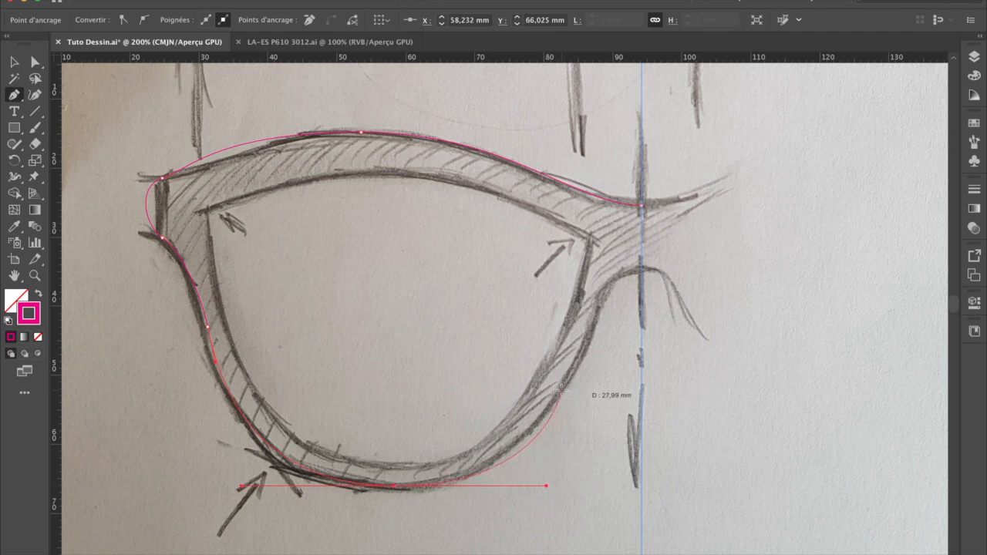
pyautogui.moveTo(559, 392); pyautogui.dragTo(580, 354)
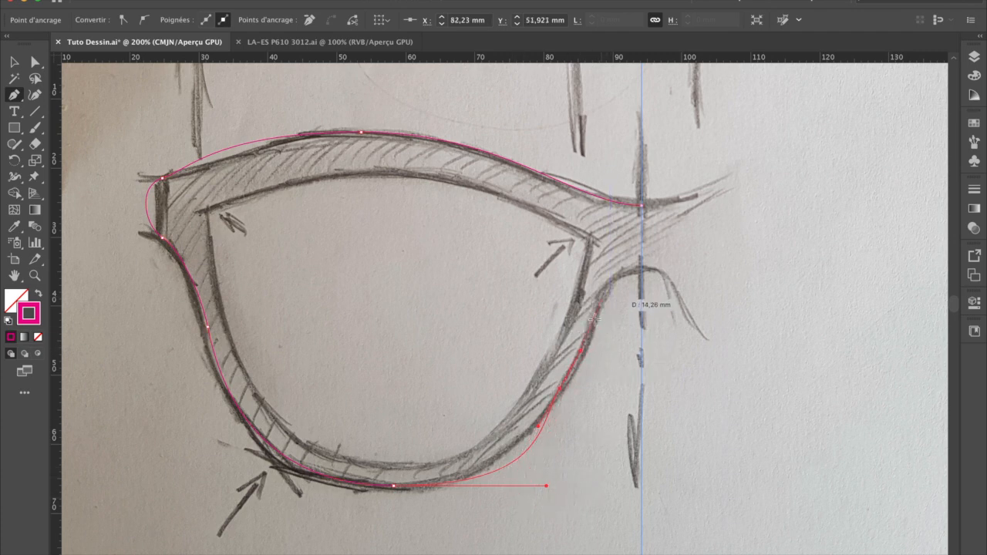
pyautogui.moveTo(598, 311); pyautogui.dragTo(605, 296)
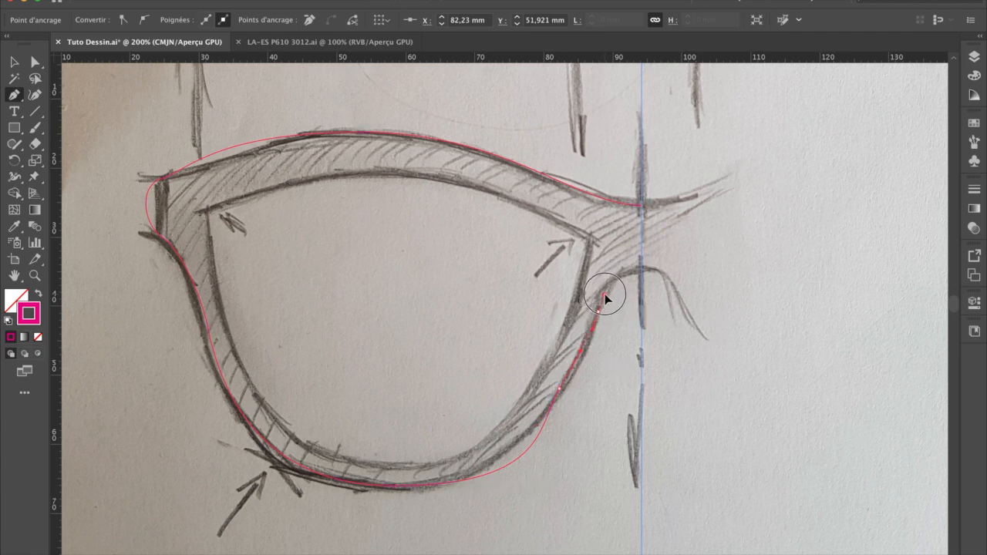
pyautogui.moveTo(641, 271); pyautogui.dragTo(663, 274)
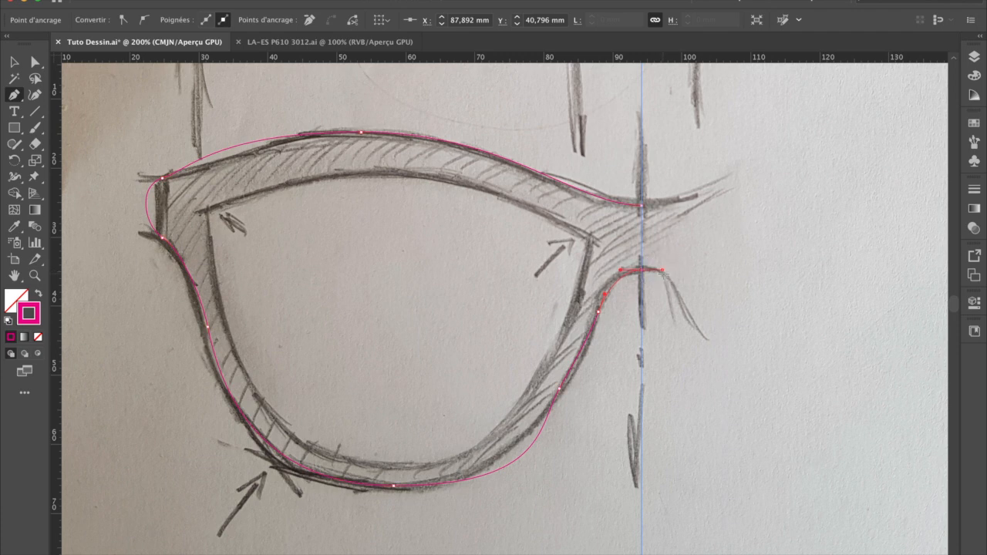
pyautogui.click(674, 233)
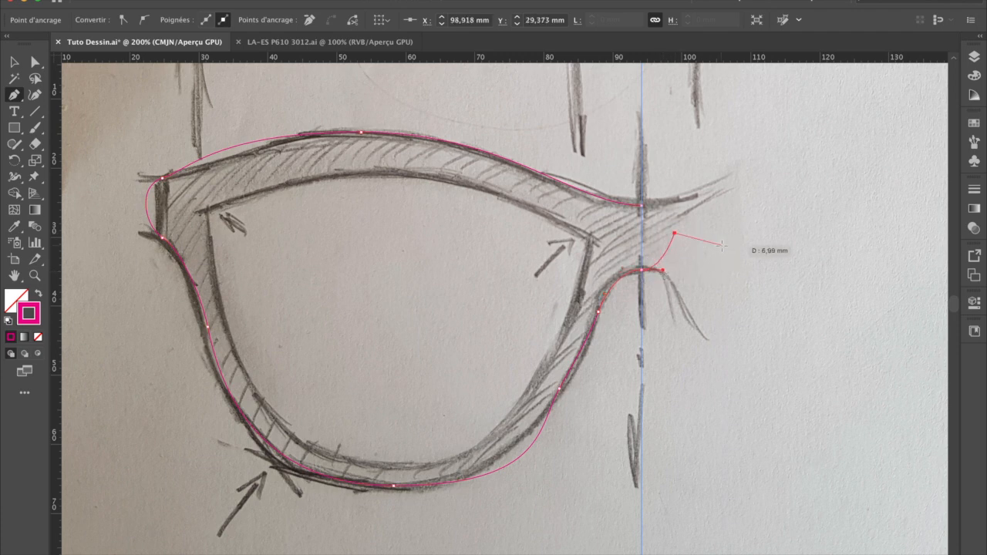
pyautogui.hotkey('ctrl', 'z')
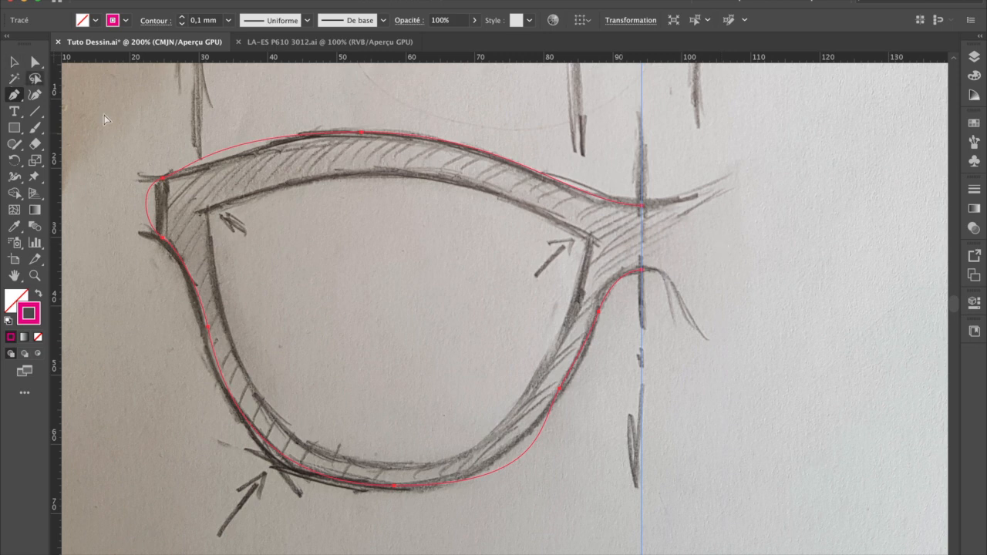
# Step: Straighten the frame's short outer end by retracting the facing handles of its upper and lower corner anchors
pyautogui.click(13, 62)
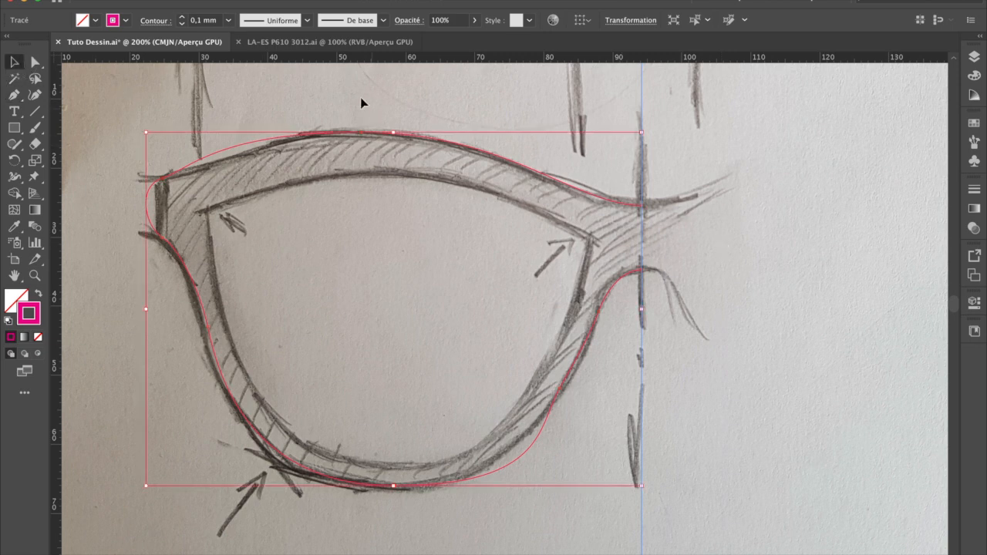
pyautogui.click(36, 65)
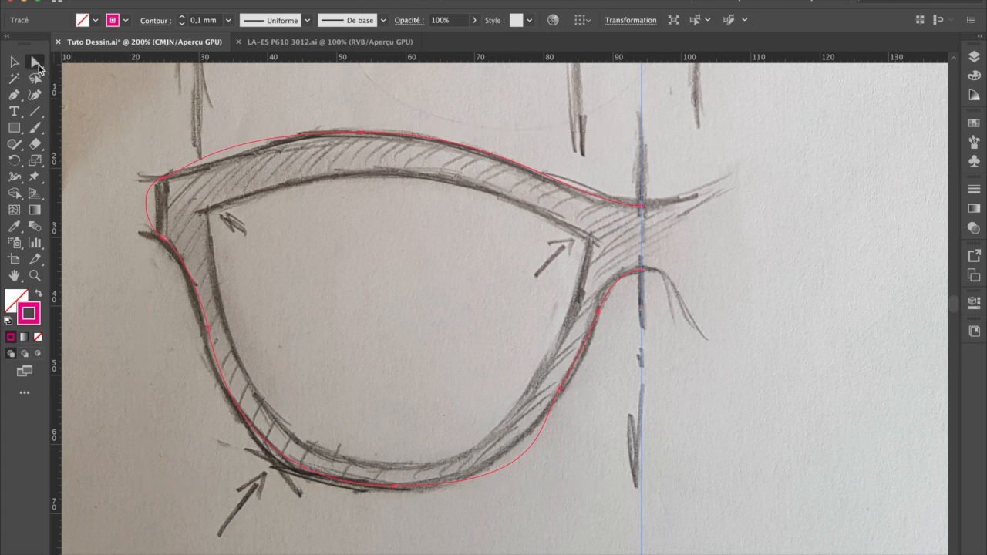
pyautogui.click(159, 183)
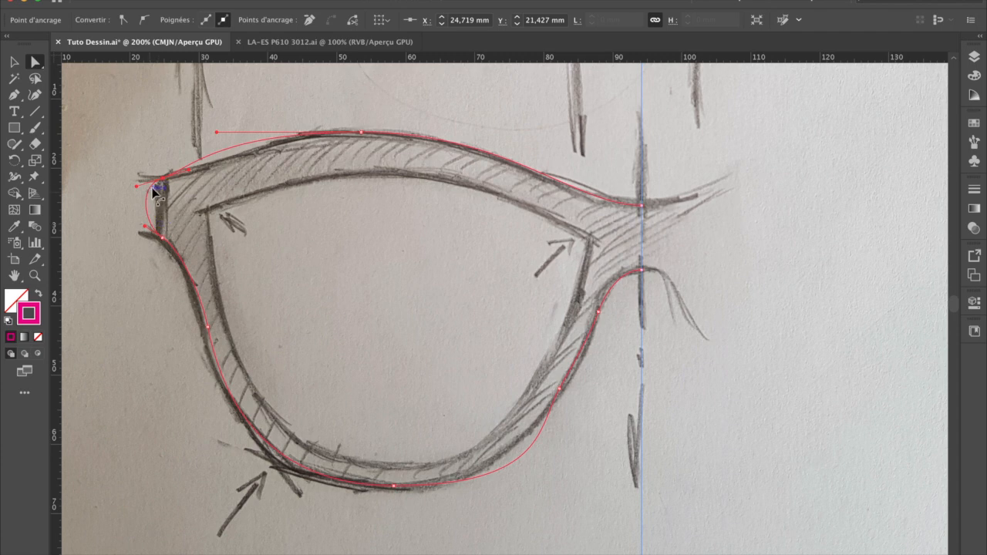
pyautogui.moveTo(137, 186); pyautogui.dragTo(161, 180)
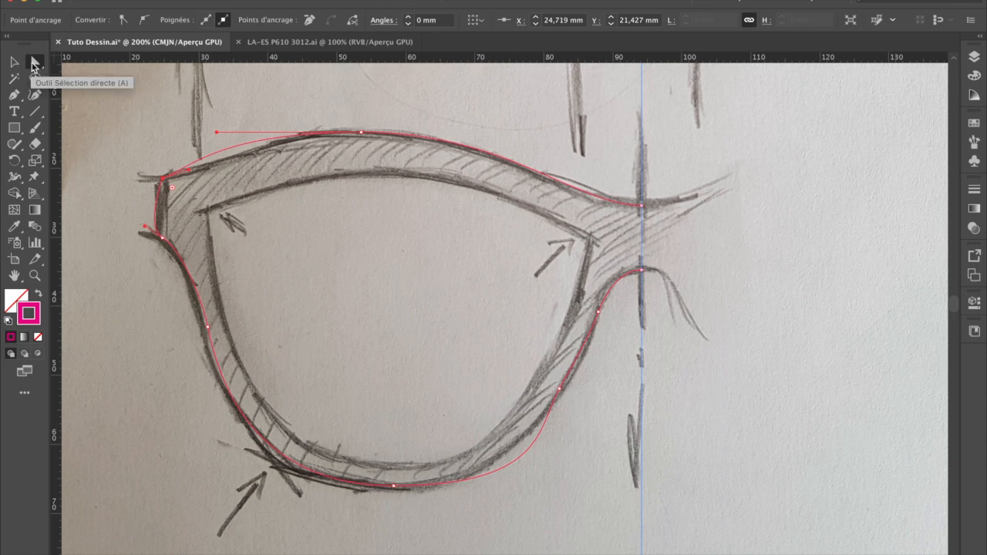
pyautogui.click(32, 64)
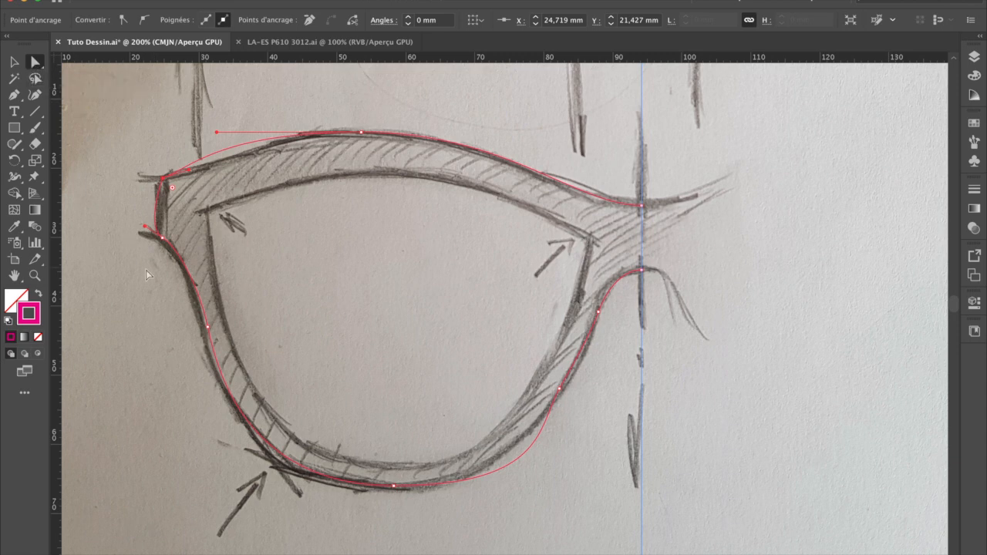
pyautogui.click(155, 242)
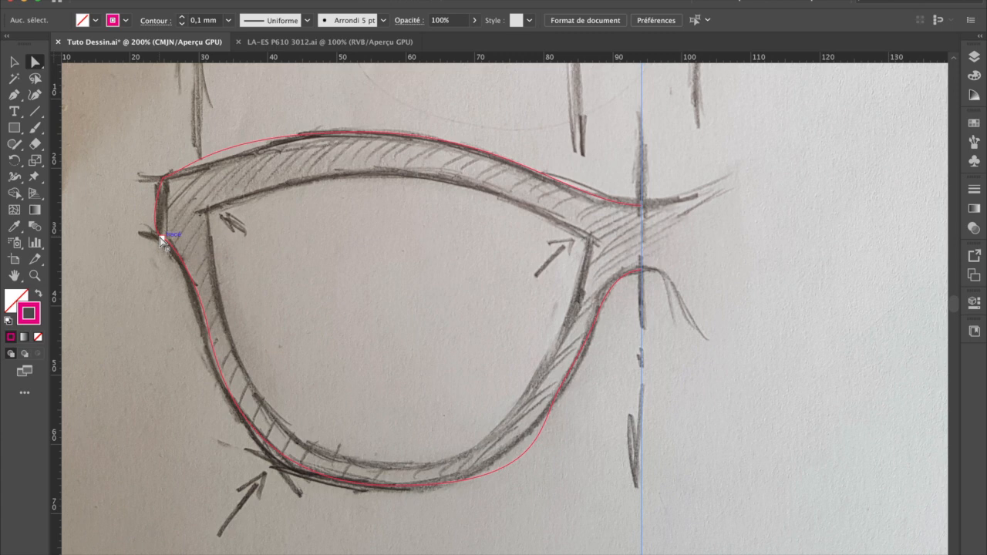
pyautogui.click(162, 238)
pyautogui.moveTo(145, 227); pyautogui.dragTo(162, 239)
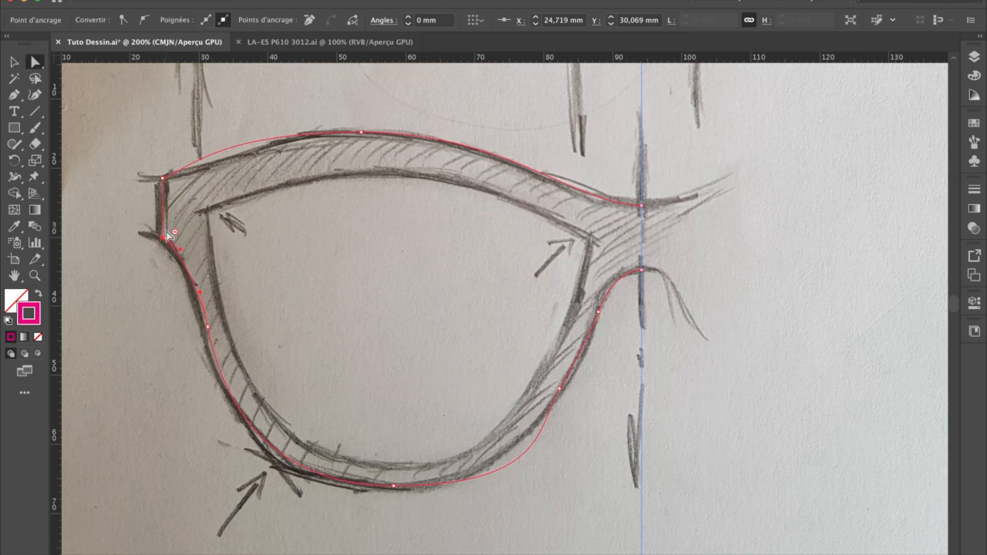
# Step: Reshape the upper edge to follow the sketch by adjusting the corner handle and the brow anchor with its two handles
pyautogui.click(163, 179)
pyautogui.click(229, 157)
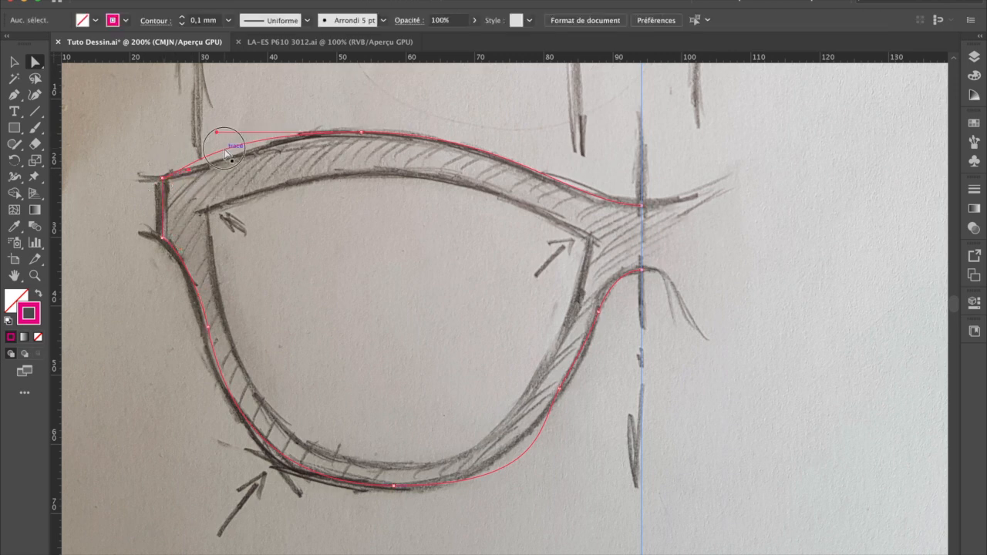
pyautogui.click(228, 157)
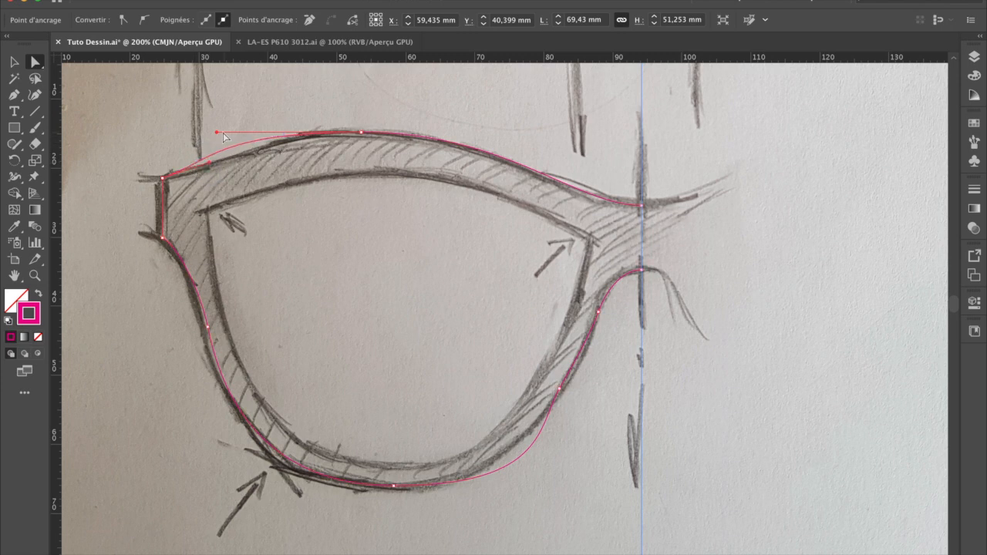
pyautogui.moveTo(216, 133); pyautogui.dragTo(294, 134)
pyautogui.moveTo(363, 131); pyautogui.dragTo(375, 135)
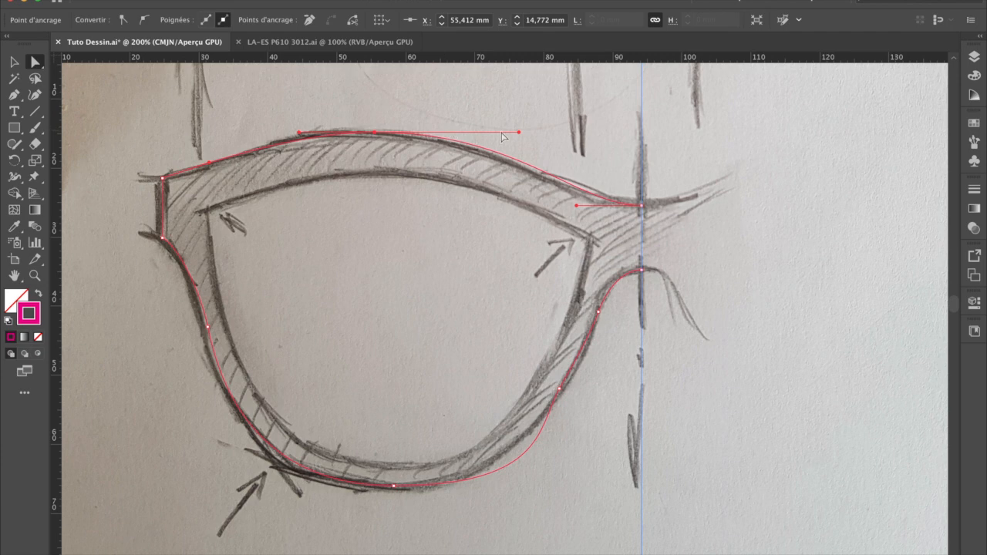
pyautogui.moveTo(519, 132); pyautogui.dragTo(500, 132)
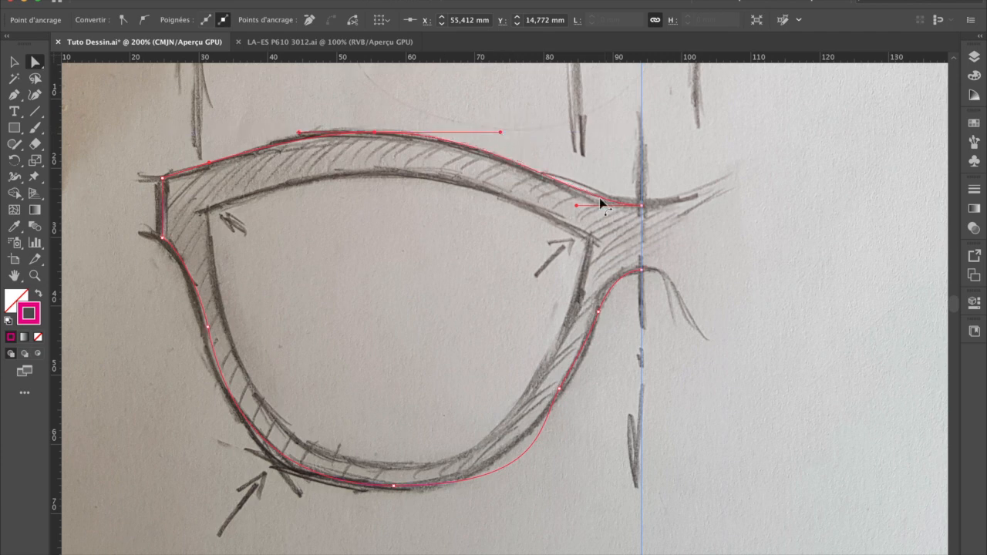
# Step: Refine the nose-side anchors and shorten the bottom anchor's nose-side handle so the lower rim follows the sketch
pyautogui.click(640, 272)
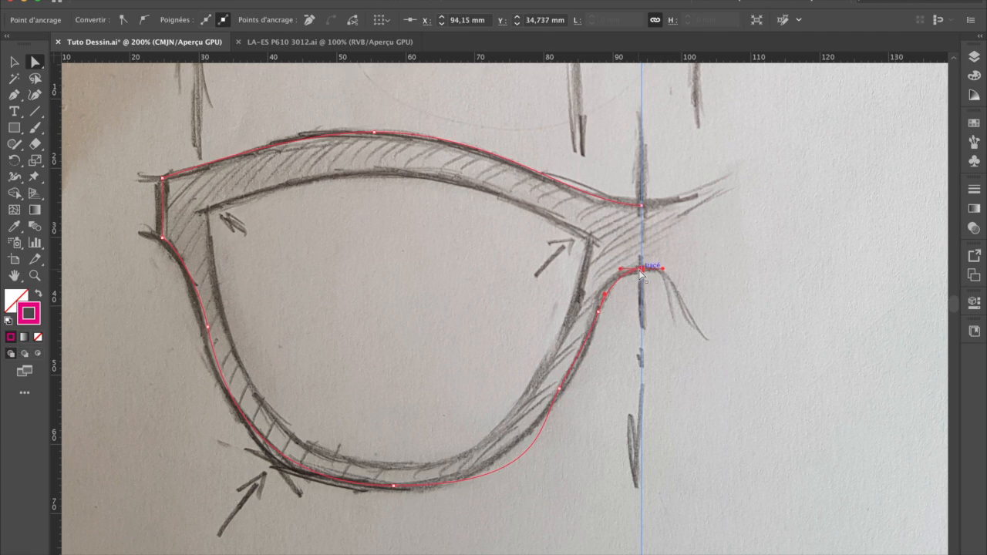
pyautogui.click(600, 311)
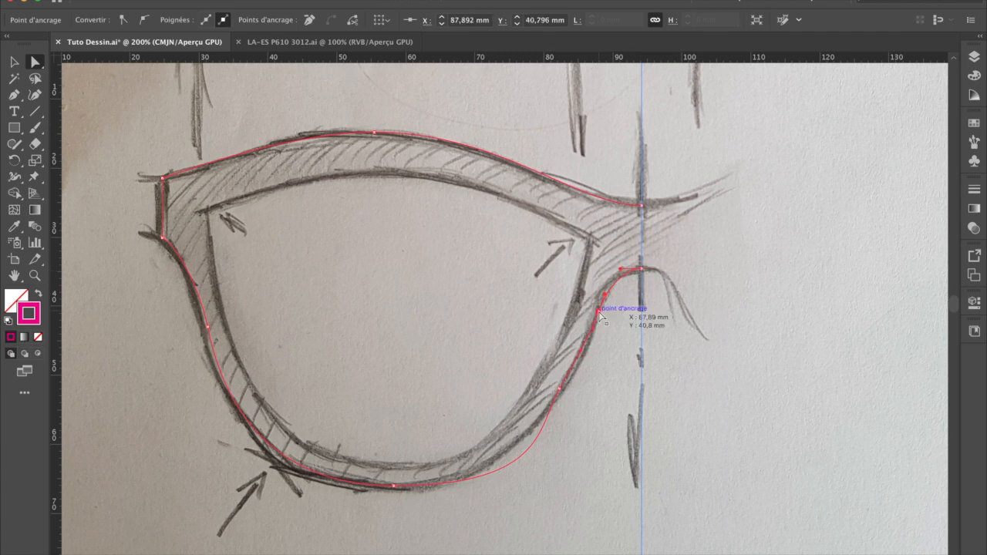
pyautogui.click(559, 388)
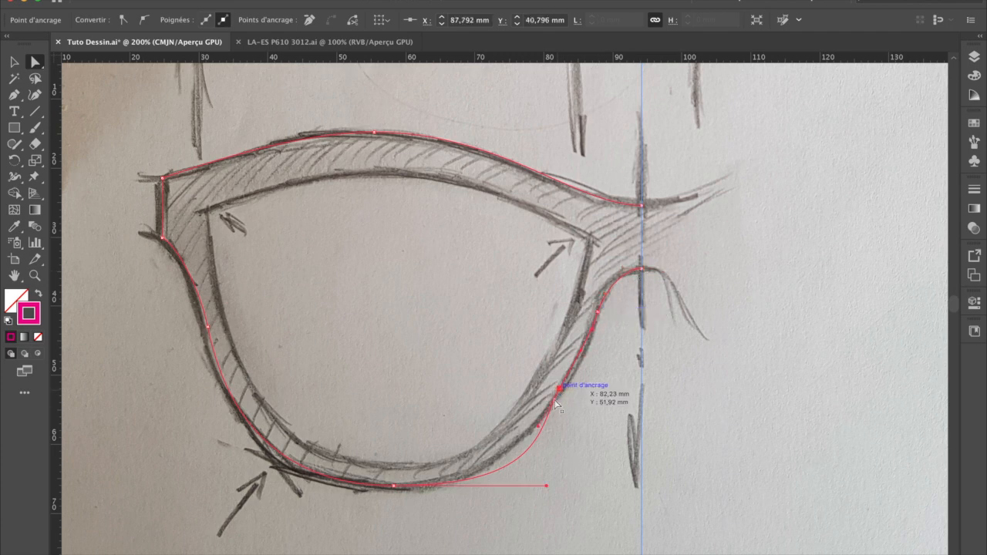
pyautogui.moveTo(546, 486); pyautogui.dragTo(503, 487)
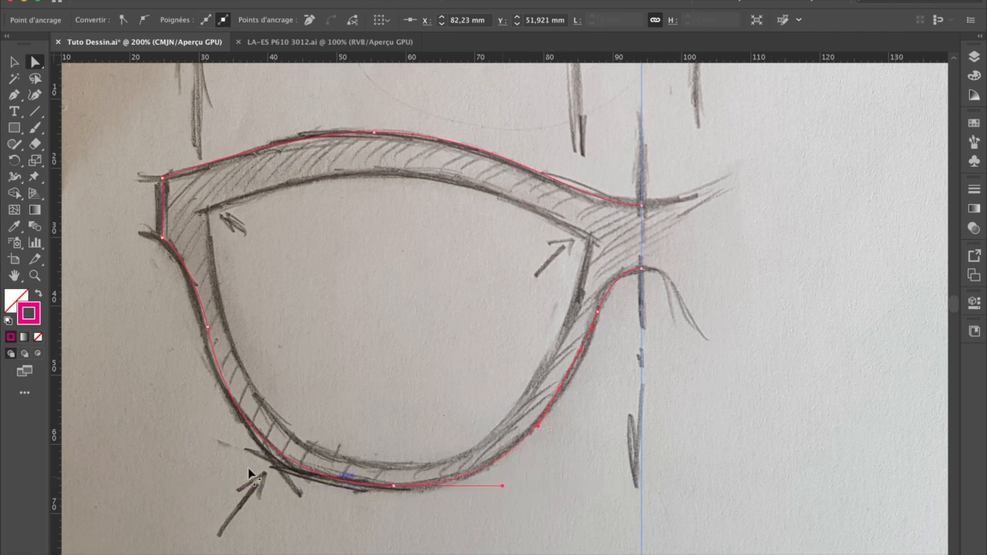
# Step: Adjust the outer handle of the frame's bottom anchor so the outer curve of the lower rim follows the sketch
pyautogui.moveTo(394, 485)
pyautogui.mouseDown()
pyautogui.moveTo(220, 487)
pyautogui.moveTo(248, 488)
pyautogui.mouseUp()
pyautogui.click(14, 62)
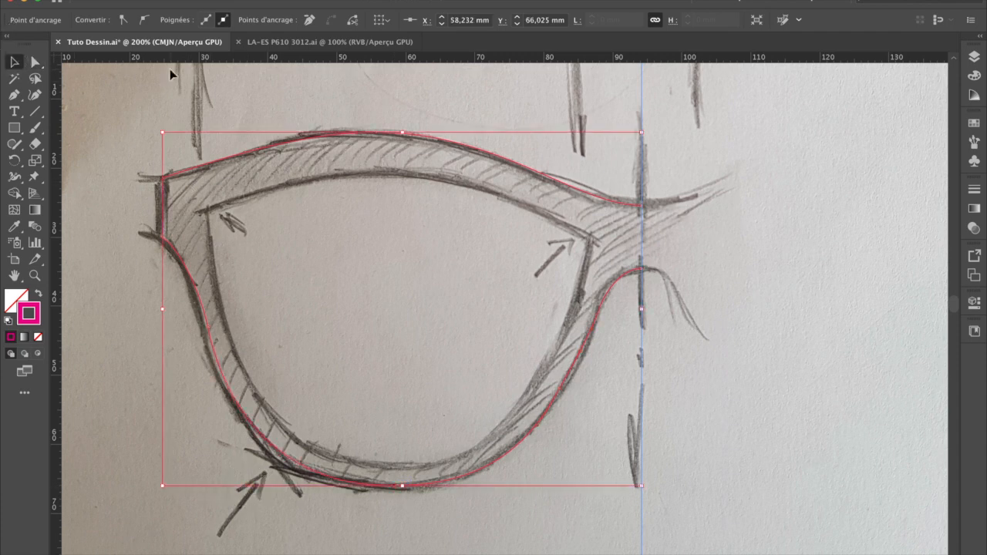
pyautogui.click(171, 73)
pyautogui.click(453, 148)
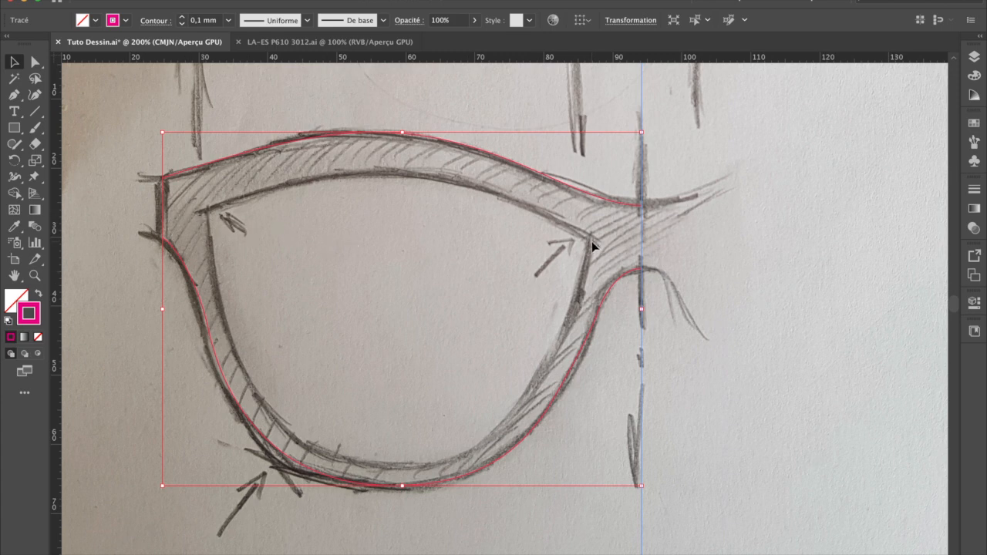
# Step: Trace the lens opening's upper edge with the Pen tool, using three curved anchors from the outer corner to the nose-side corner
pyautogui.click(13, 95)
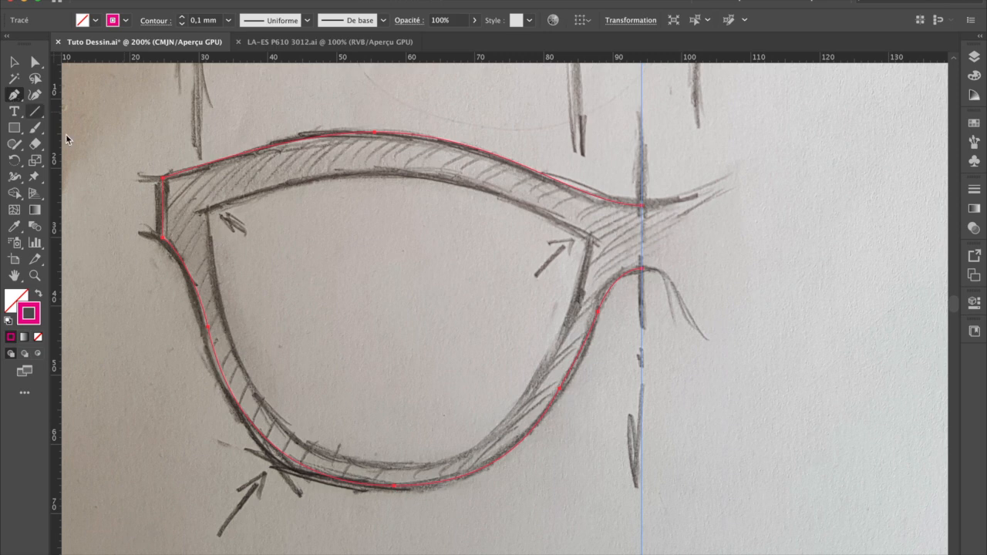
pyautogui.moveTo(206, 209); pyautogui.dragTo(291, 184)
pyautogui.moveTo(410, 175); pyautogui.dragTo(501, 184)
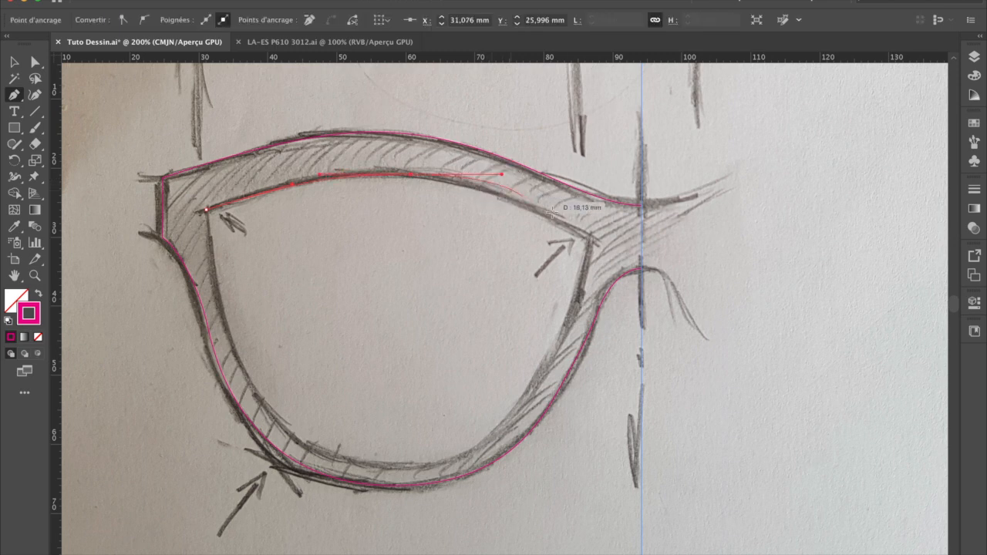
pyautogui.moveTo(589, 236); pyautogui.dragTo(628, 256)
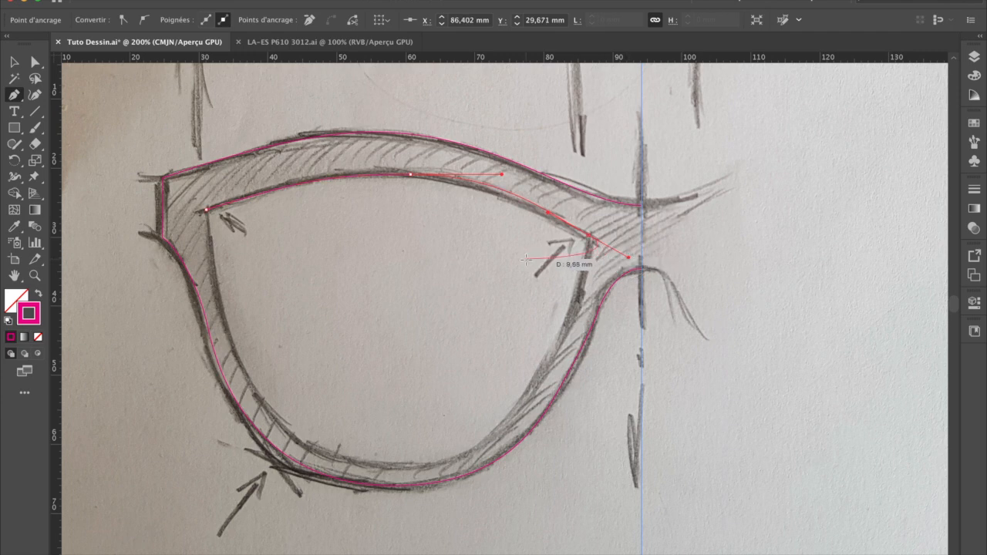
pyautogui.press('Escape')
# Step: Continue the lens outline from its outer corner around the lower edge with a bottom anchor, closing the path at the nose-side corner
pyautogui.click(18, 64)
pyautogui.click(17, 94)
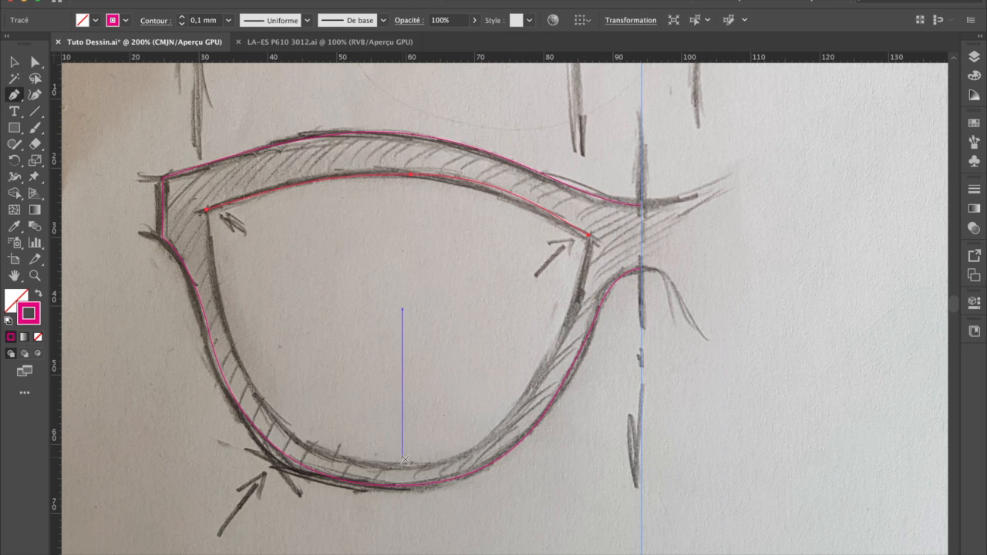
pyautogui.moveTo(206, 209); pyautogui.dragTo(217, 305)
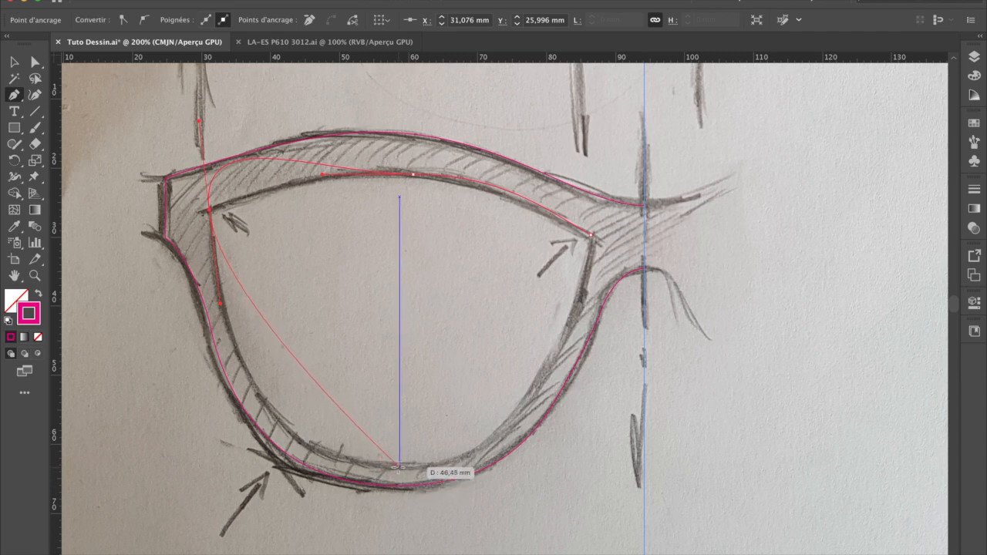
pyautogui.moveTo(394, 468); pyautogui.dragTo(545, 468)
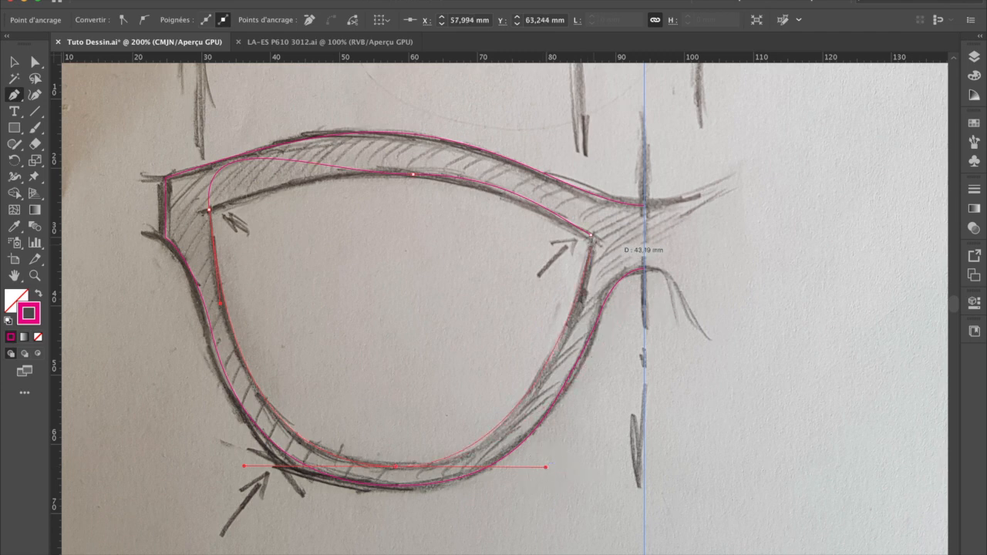
pyautogui.moveTo(595, 240); pyautogui.dragTo(599, 188)
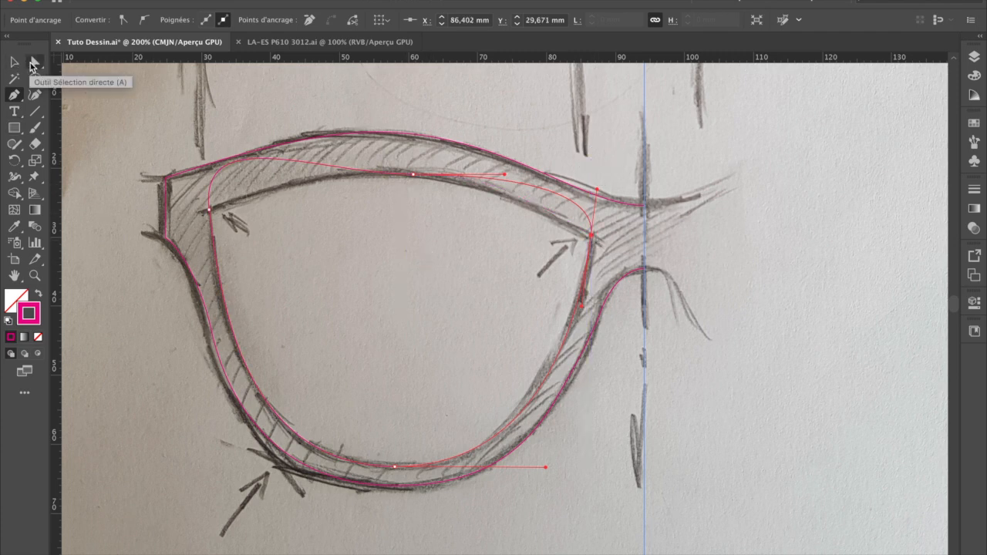
# Step: Turn the lens outline's outer corner into a sharp corner, redirecting only its upper handle along the sketched upper edge with the Anchor Point tool
pyautogui.click(35, 62)
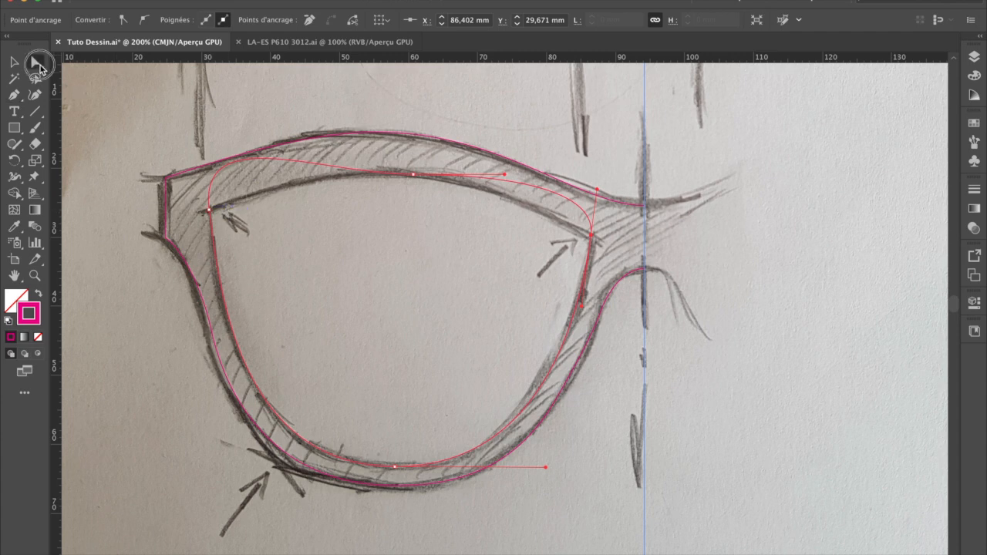
pyautogui.click(208, 209)
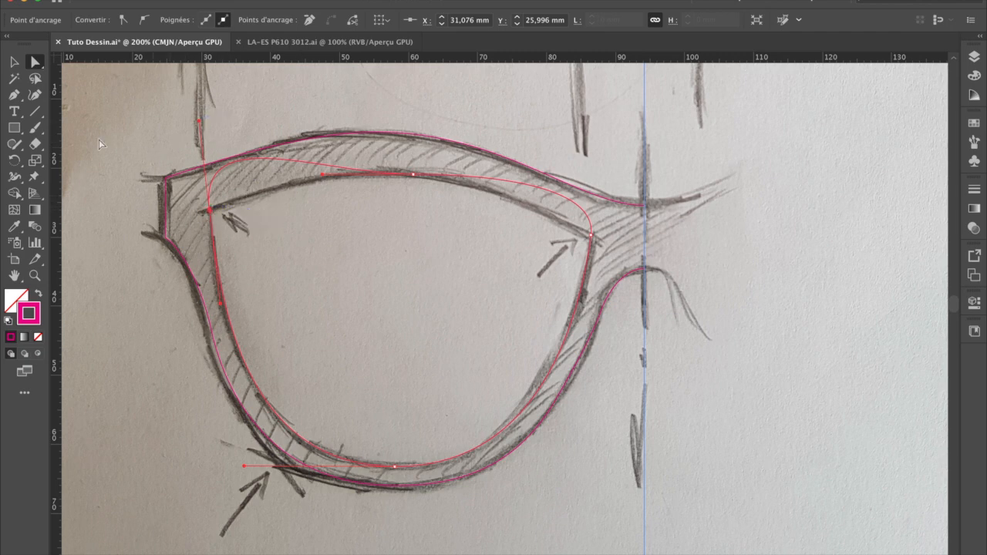
pyautogui.click(22, 102)
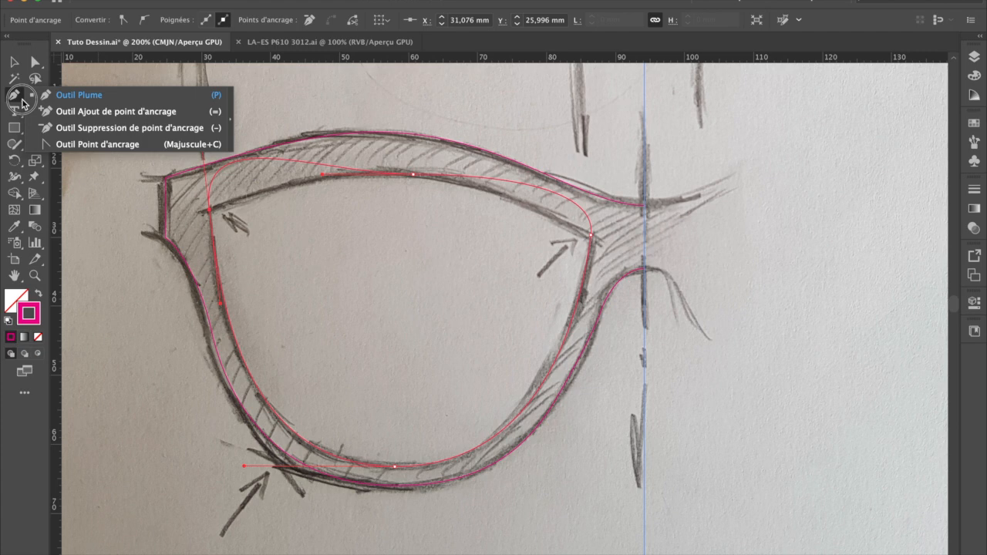
pyautogui.click(71, 145)
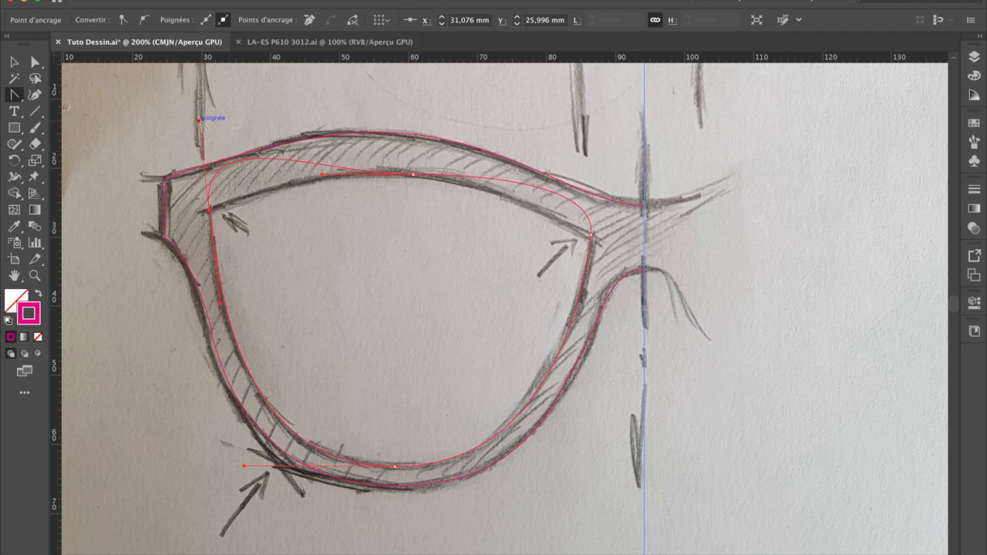
pyautogui.moveTo(202, 123)
pyautogui.mouseDown()
pyautogui.moveTo(282, 147)
pyautogui.moveTo(306, 181)
pyautogui.mouseUp()
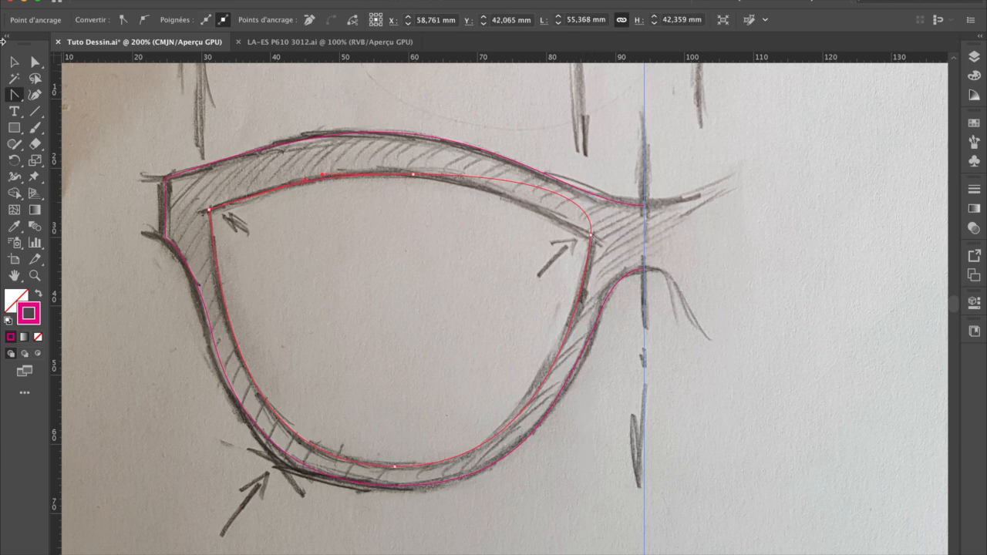
# Step: Sharpen the lens outline's nose-side corner by redirecting only its upper handle back along the sketched upper edge
pyautogui.click(36, 65)
pyautogui.click(591, 234)
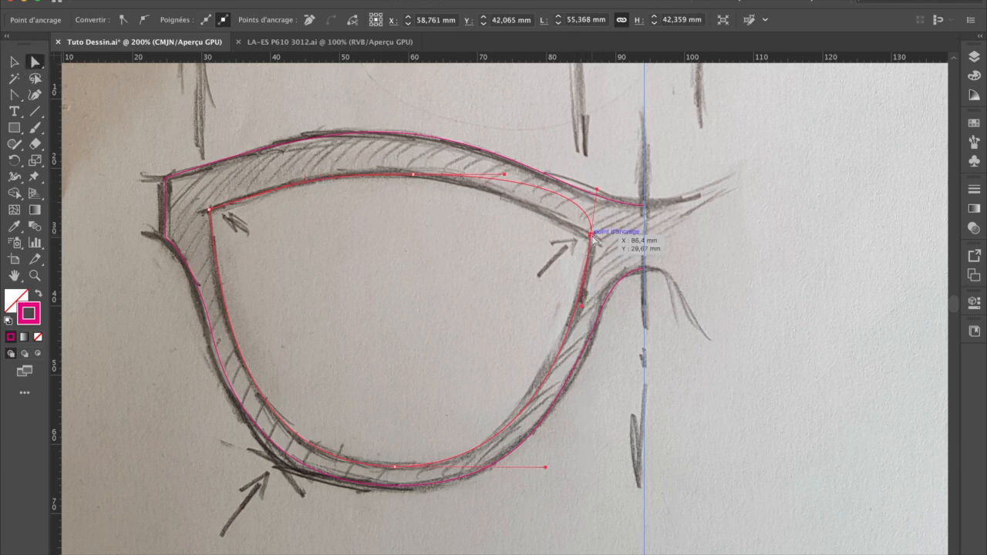
pyautogui.click(14, 94)
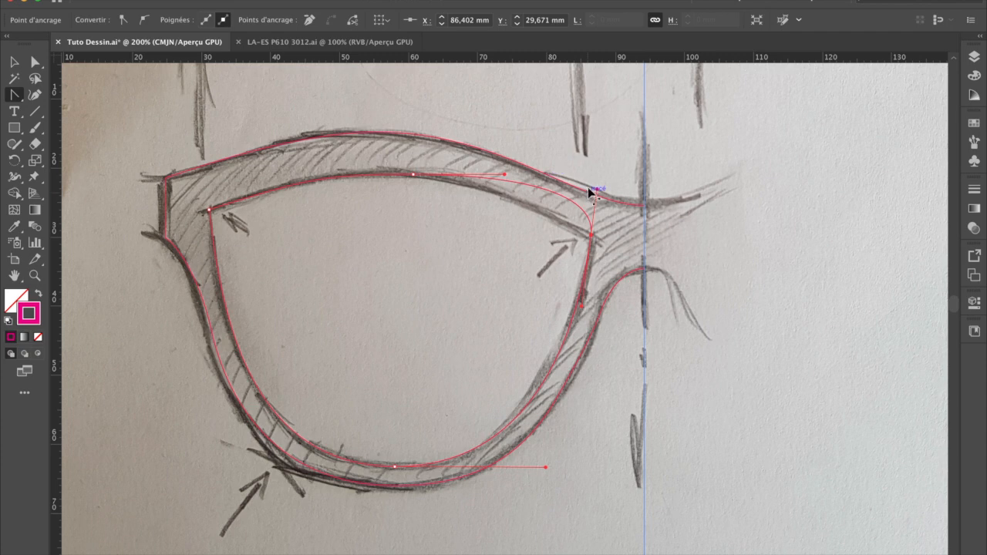
pyautogui.moveTo(596, 191)
pyautogui.mouseDown()
pyautogui.moveTo(551, 203)
pyautogui.moveTo(511, 196)
pyautogui.mouseUp()
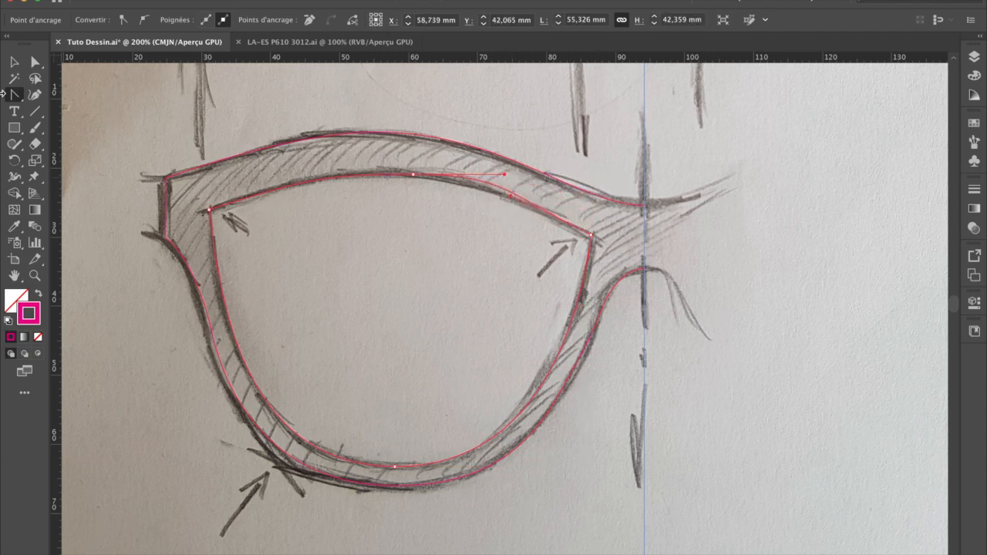
# Step: Shorten the nose-side handle of the anchor in the middle of the lens's upper edge, then deselect the outline
pyautogui.click(34, 63)
pyautogui.click(487, 178)
pyautogui.moveTo(487, 178); pyautogui.dragTo(468, 177)
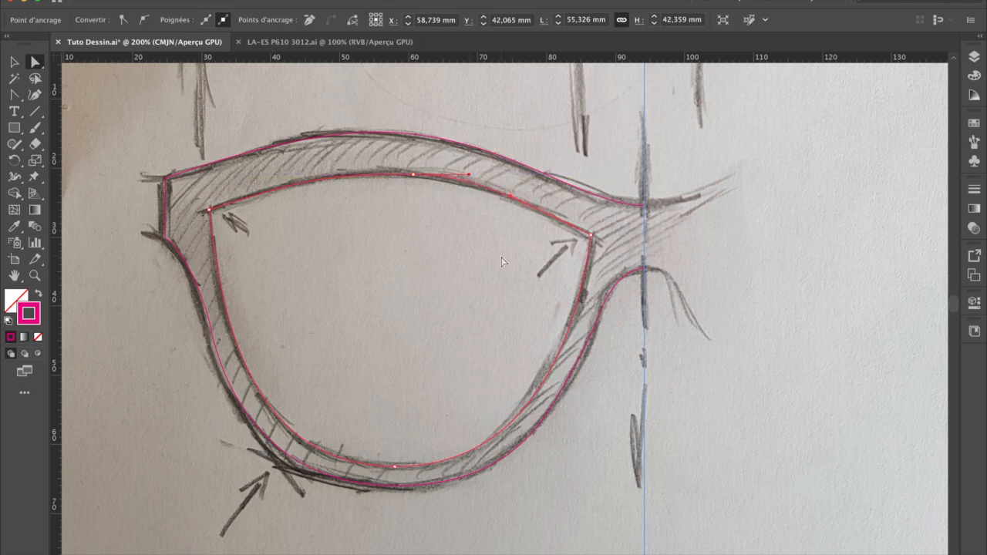
pyautogui.moveTo(468, 175); pyautogui.dragTo(458, 176)
pyautogui.click(14, 62)
pyautogui.click(189, 85)
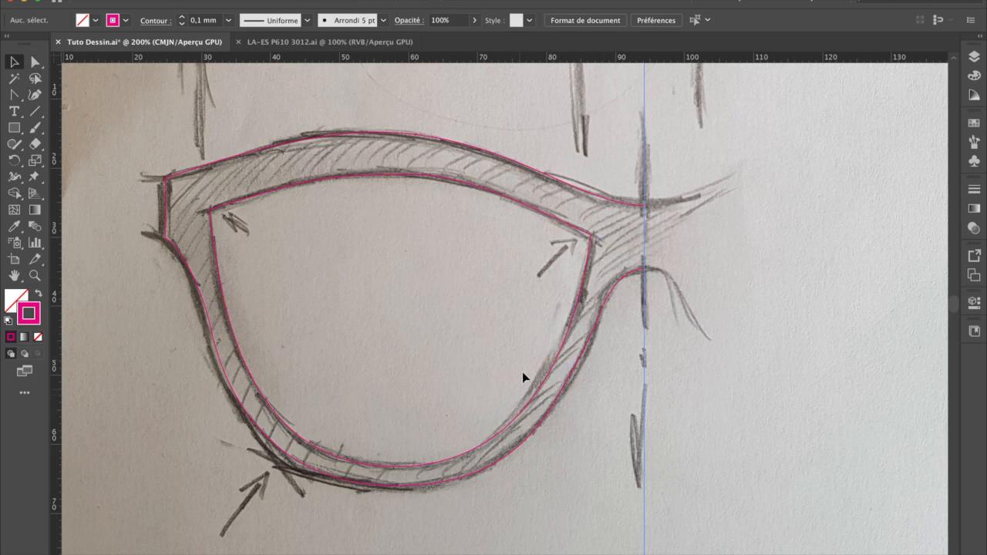
# Step: Add an anchor point to the lens outline on its lower nose-side curve, where it departs from the sketch
pyautogui.click(18, 99)
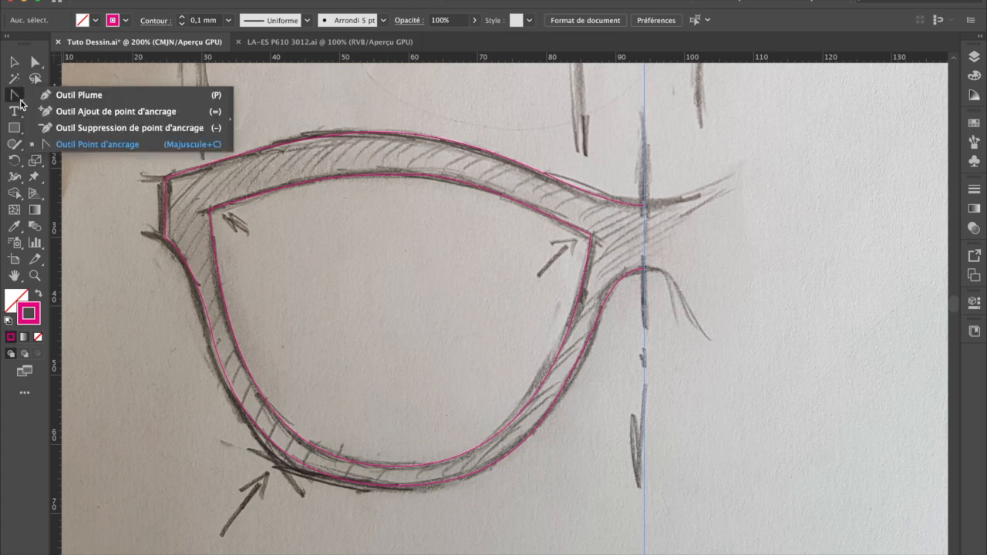
pyautogui.click(97, 144)
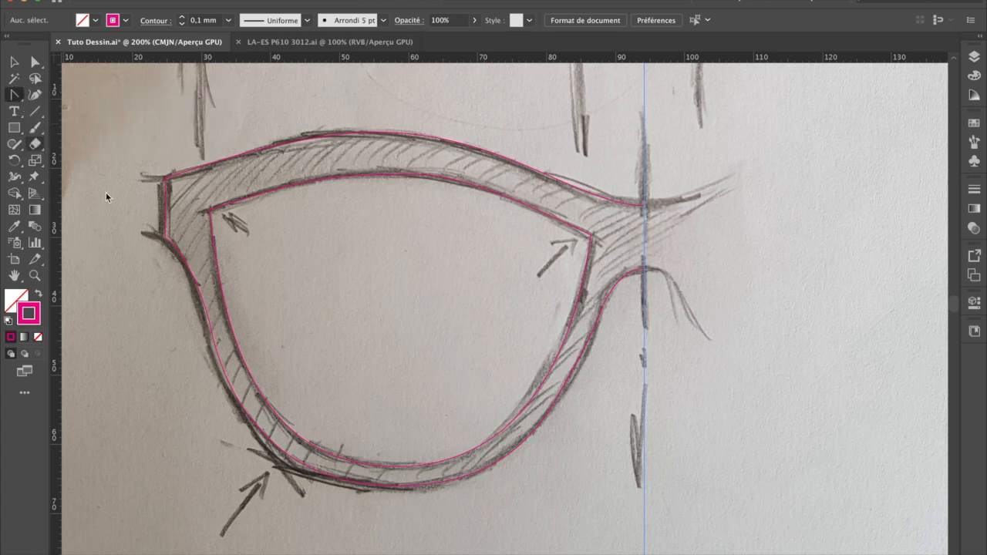
pyautogui.click(11, 95)
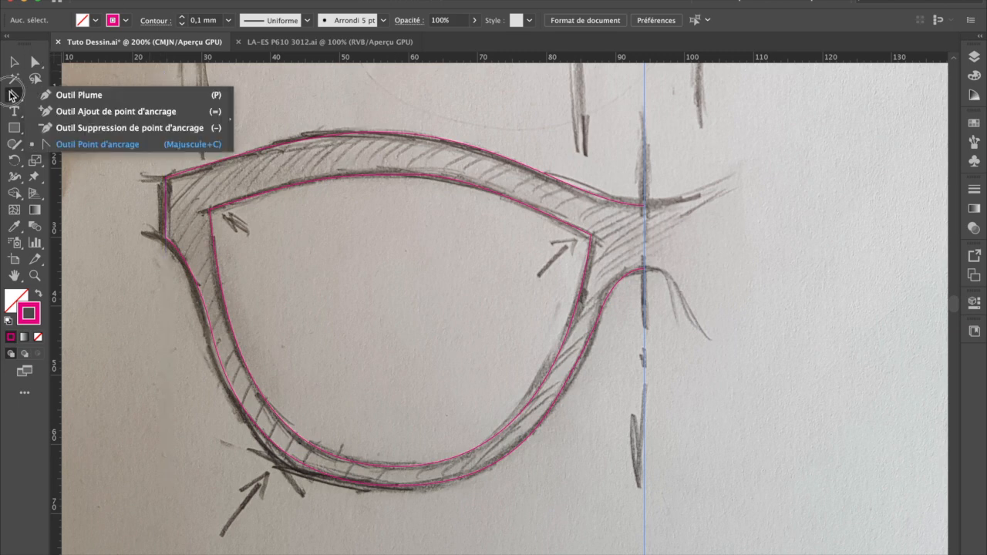
pyautogui.click(71, 114)
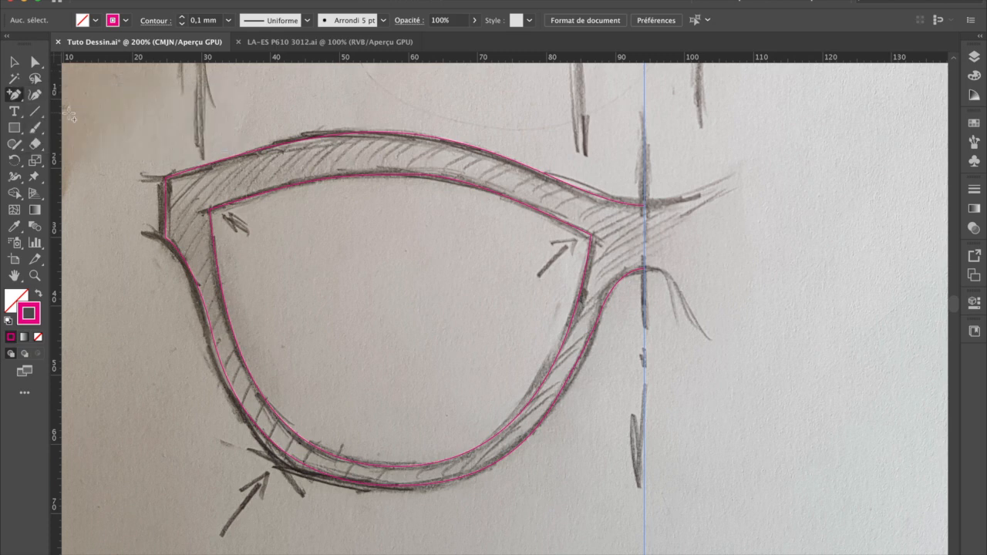
pyautogui.click(529, 404)
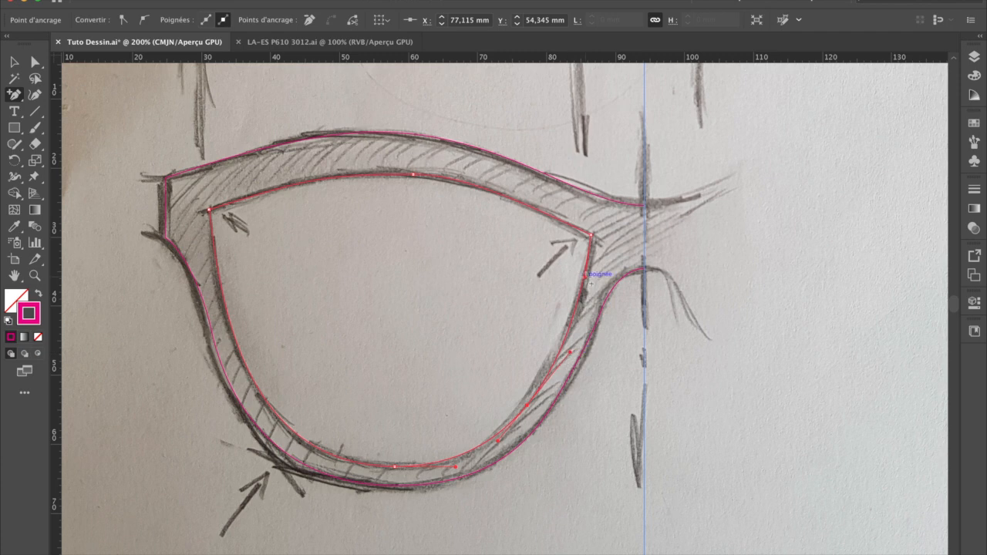
# Step: Nudge the added anchor to X 77.215 mm, Y 53.645 mm to match the sketched lens curve, and deselect the outline
pyautogui.click(35, 61)
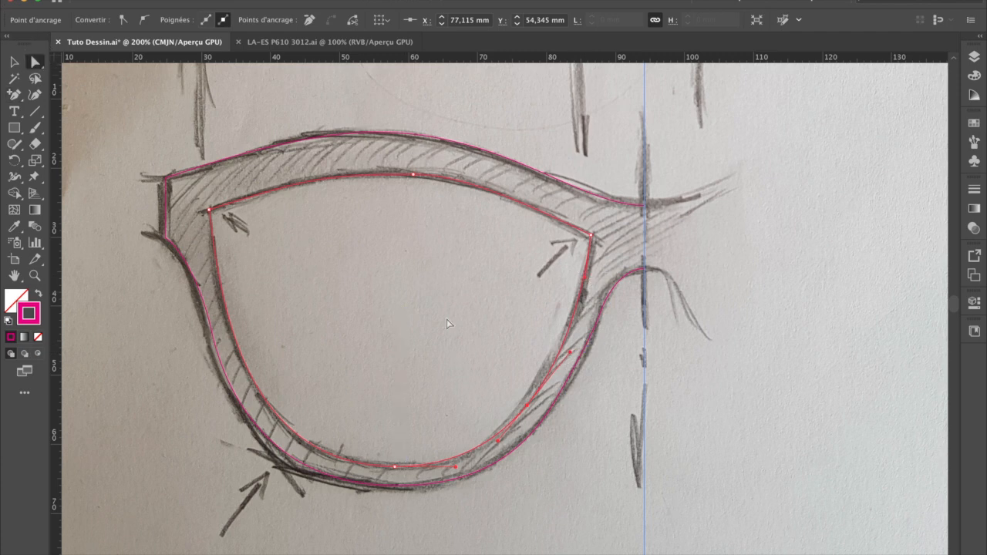
pyautogui.click(528, 404)
pyautogui.press('Left')
pyautogui.press('Left')
pyautogui.press('Left')
pyautogui.press('Left')
pyautogui.press('Right')
pyautogui.press('Right')
pyautogui.press('Up')
pyautogui.press('Up')
pyautogui.press('Up')
pyautogui.press('Up')
pyautogui.press('Up')
pyautogui.press('Right')
pyautogui.press('Right')
pyautogui.press('Right')
pyautogui.press('Up')
pyautogui.press('Up')
pyautogui.click(14, 62)
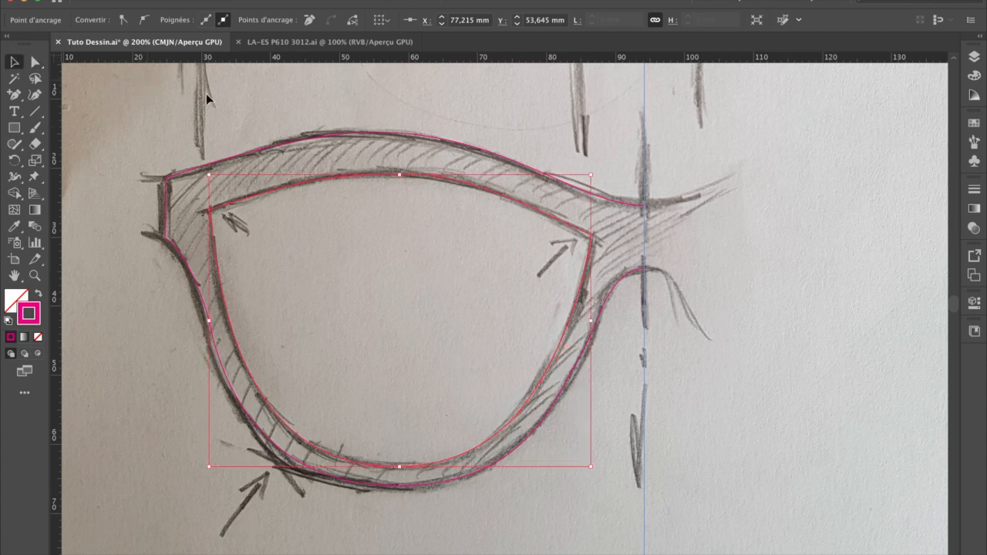
pyautogui.click(233, 103)
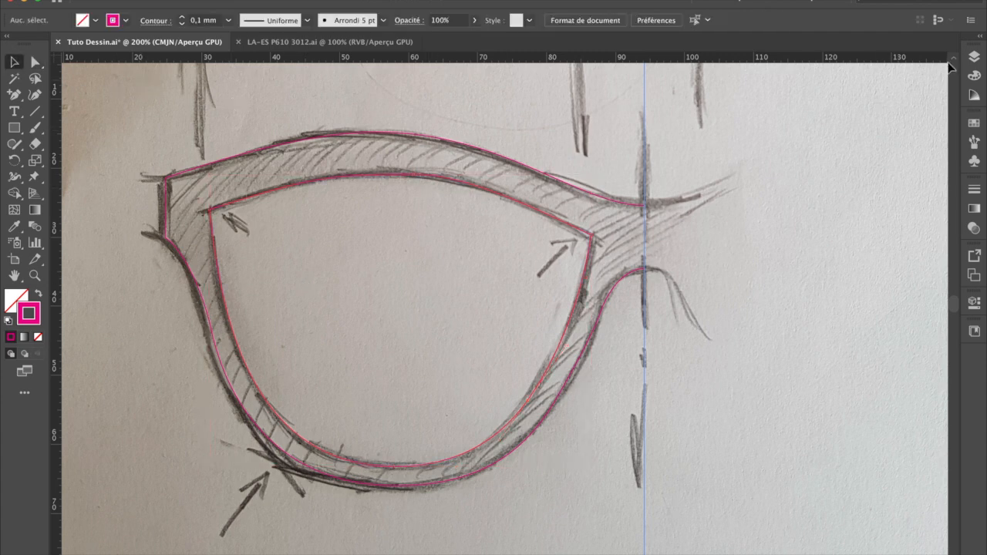
# Step: Hide the "Dessin papier" layer and check the upper edge of the lens outline without the sketch
pyautogui.click(974, 56)
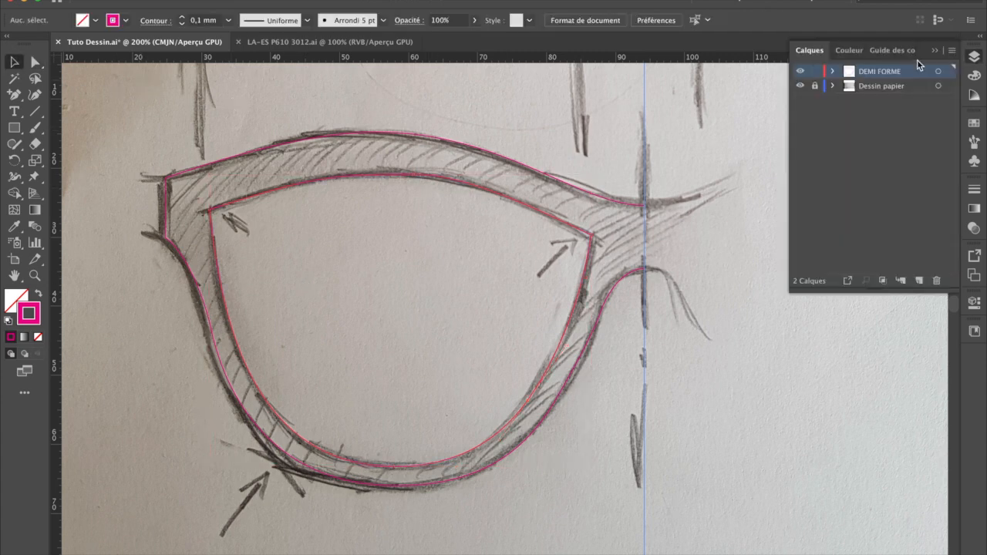
pyautogui.click(800, 87)
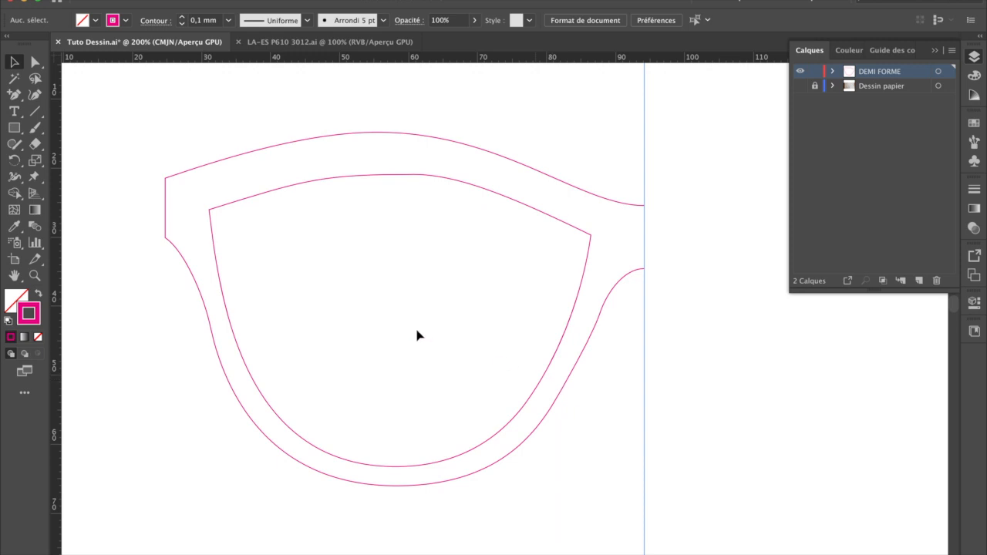
pyautogui.click(35, 61)
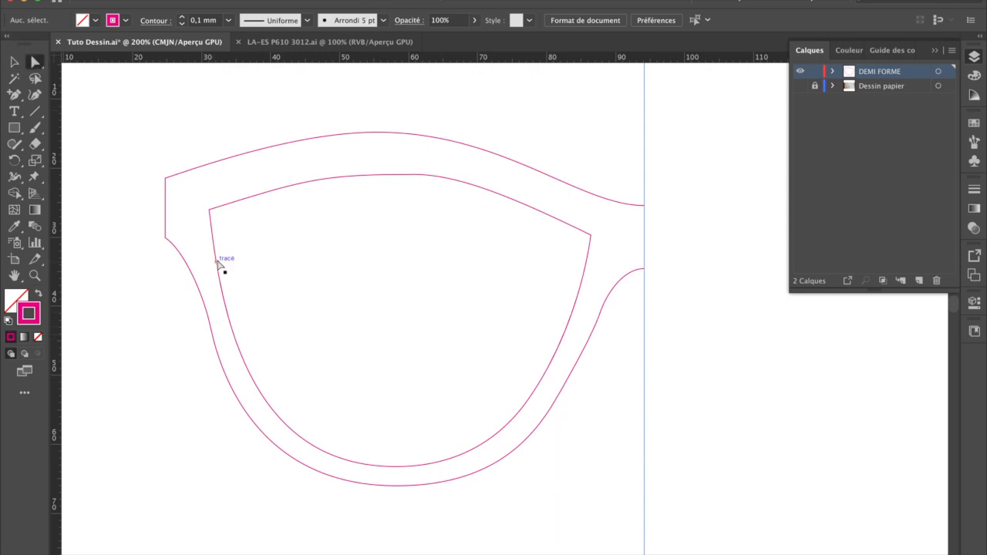
pyautogui.click(220, 206)
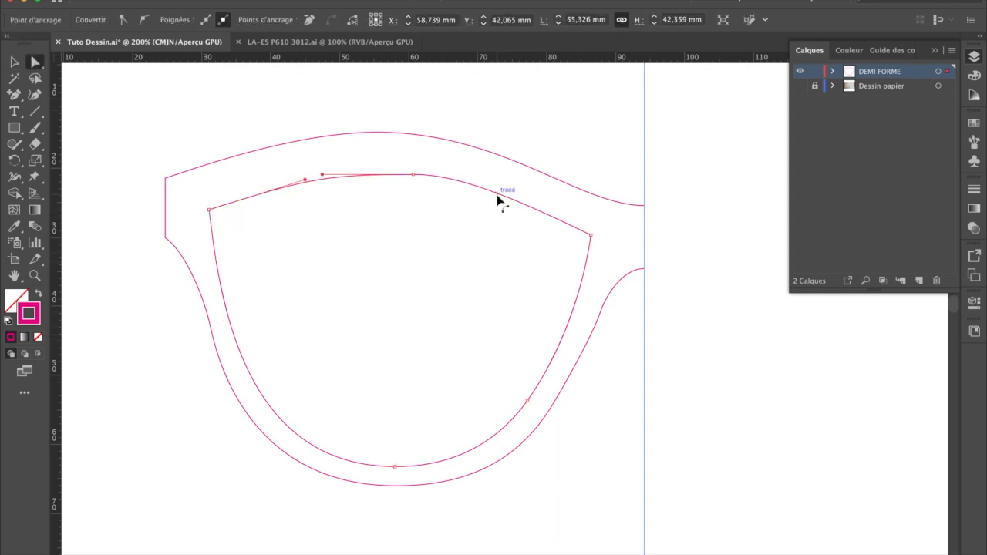
# Step: Select both outlines and scale them proportionally to 69 mm wide about the right-centre reference point at X 94.15 mm
pyautogui.click(14, 62)
pyautogui.moveTo(142, 116); pyautogui.dragTo(315, 246)
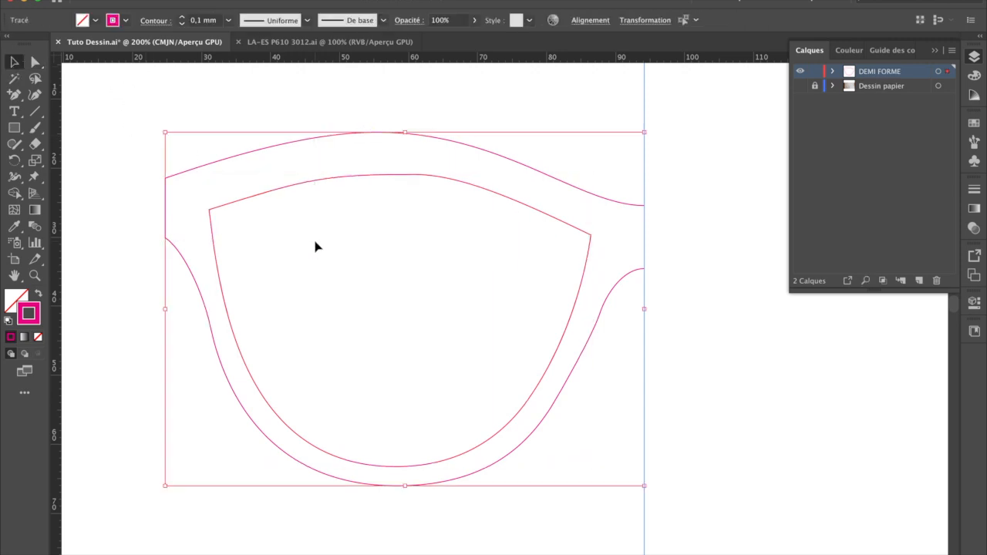
pyautogui.click(643, 22)
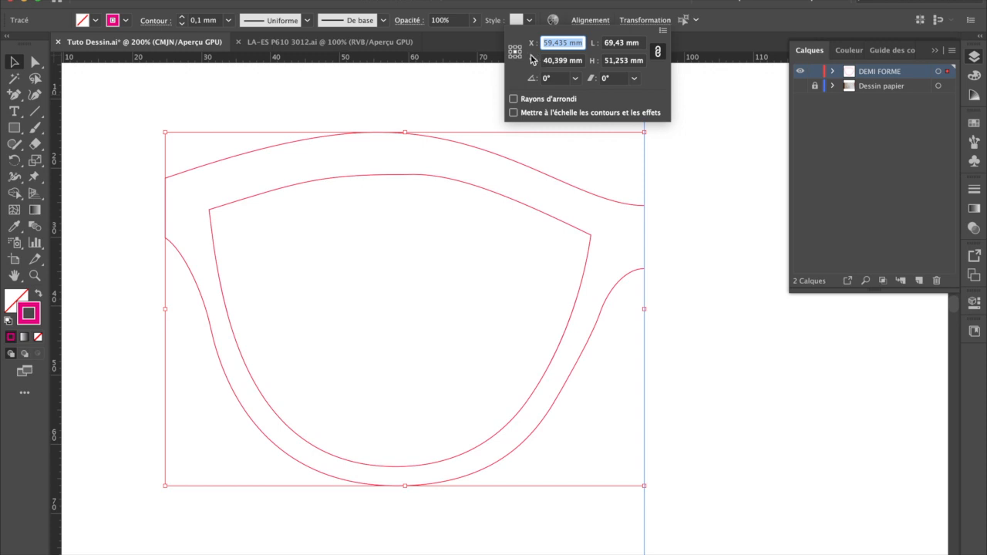
pyautogui.write('94,15')
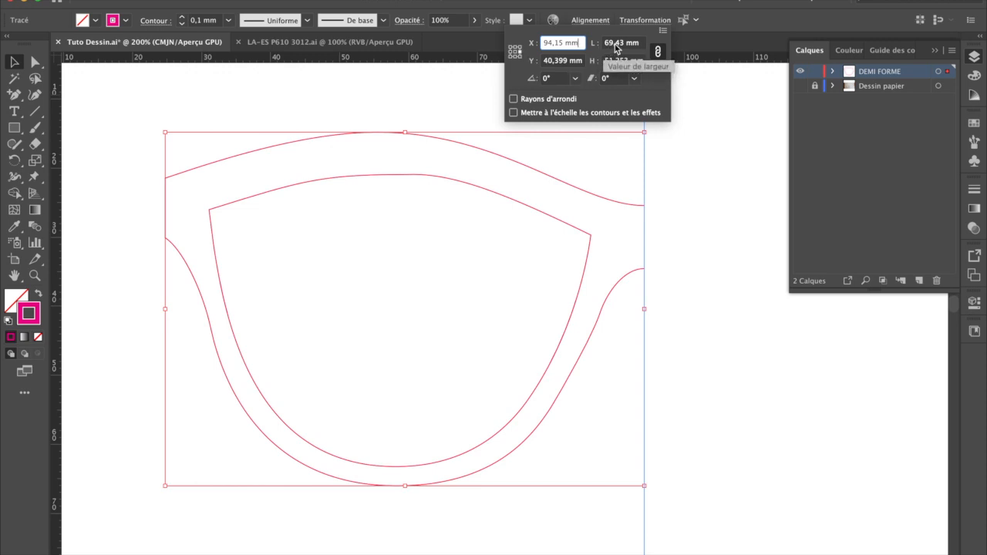
pyautogui.click(658, 52)
pyautogui.click(626, 44)
pyautogui.write('69')
pyautogui.press('Return')
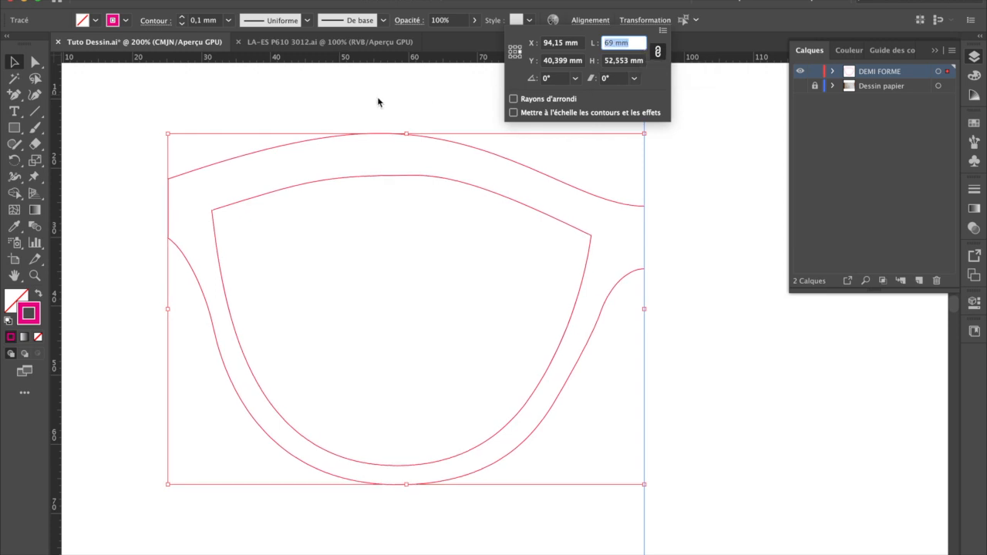
pyautogui.press('Escape')
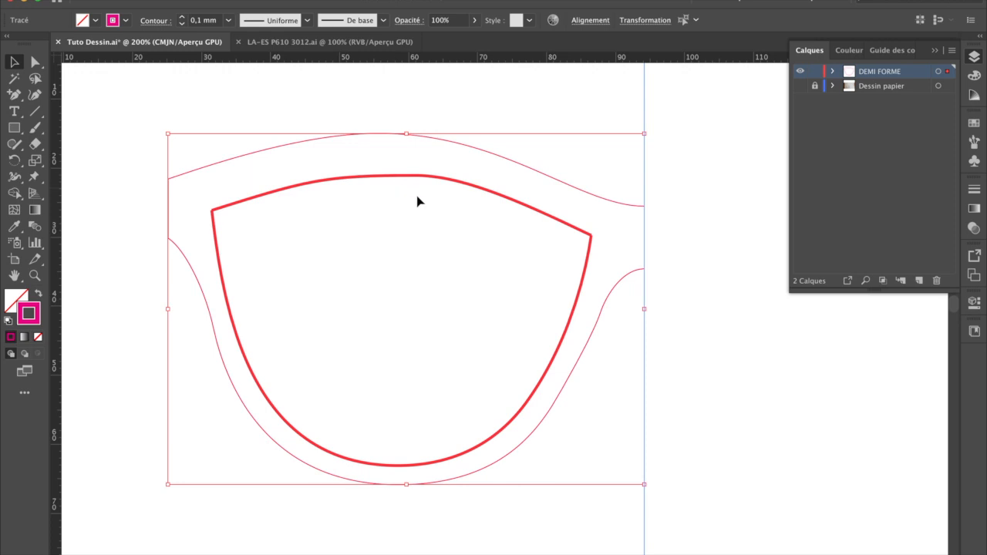
pyautogui.click(41, 64)
pyautogui.moveTo(591, 235); pyautogui.dragTo(591, 221)
pyautogui.press('super+z')
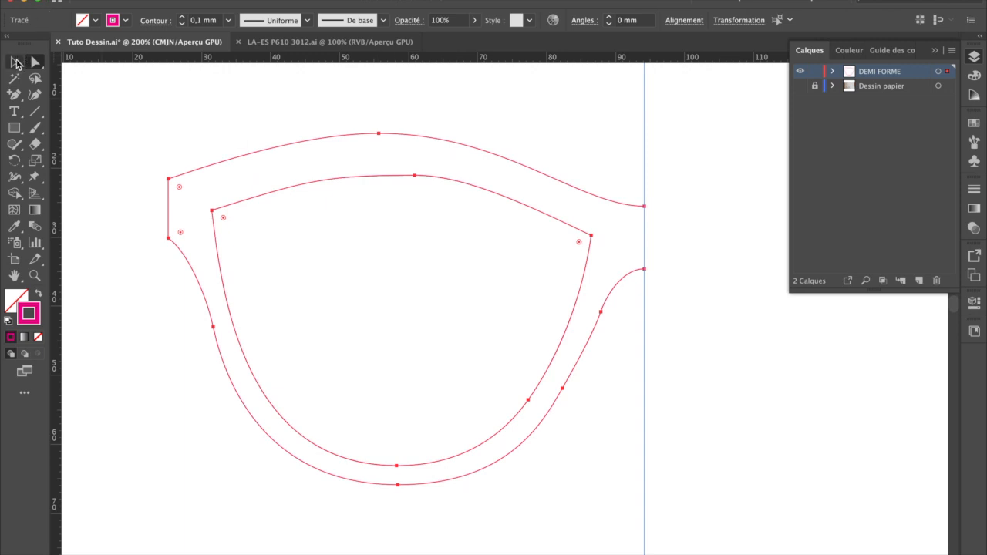
# Step: Move the top anchor point of the lens outline to X 58.392 mm, Y 21.006 mm, almost directly above the lowest anchor
pyautogui.click(15, 62)
pyautogui.click(386, 157)
pyautogui.click(417, 179)
pyautogui.click(34, 62)
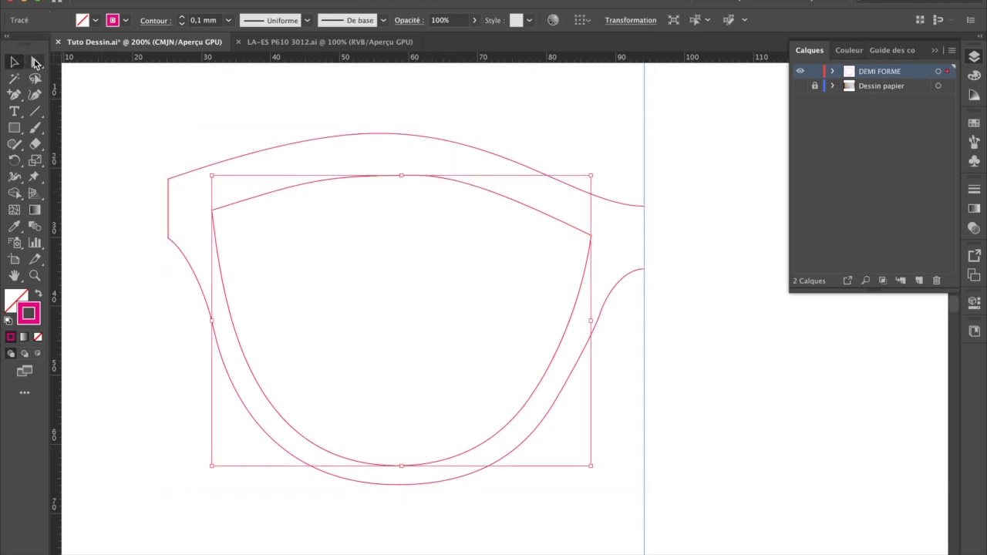
pyautogui.click(310, 81)
pyautogui.click(417, 179)
pyautogui.moveTo(414, 177); pyautogui.dragTo(397, 177)
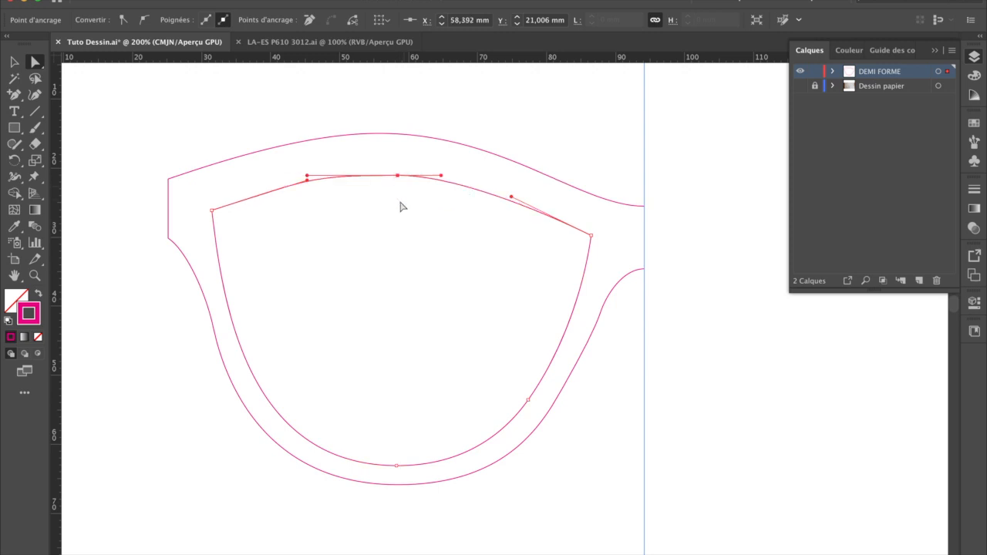
# Step: Adjust both direction handles of the top anchor to smooth the upper lens curve, and deselect the outline
pyautogui.moveTo(442, 176); pyautogui.dragTo(450, 176)
pyautogui.moveTo(307, 177); pyautogui.dragTo(315, 175)
pyautogui.click(334, 205)
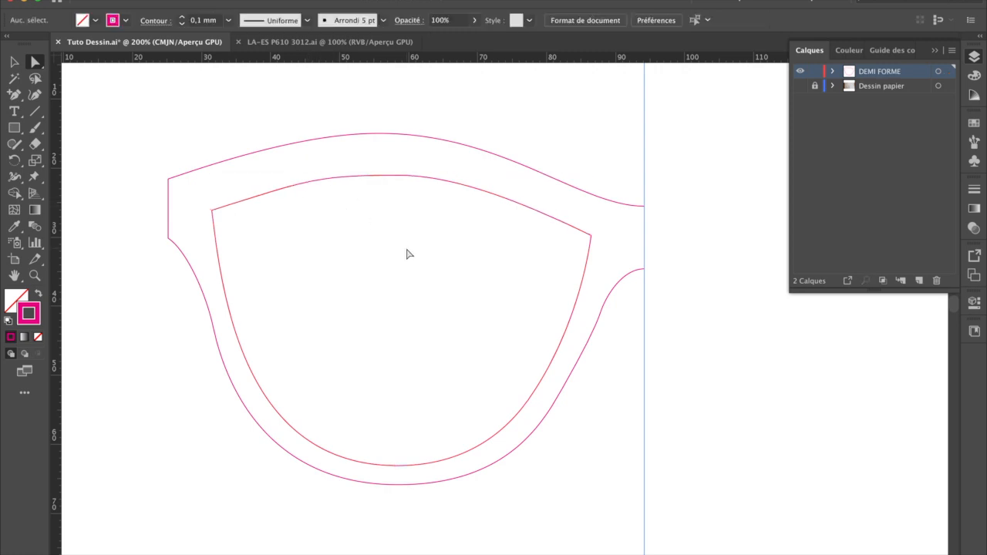
# Step: Select the lens outline and set its width to 55 mm about the centre reference point
pyautogui.press('v')
pyautogui.click(367, 177)
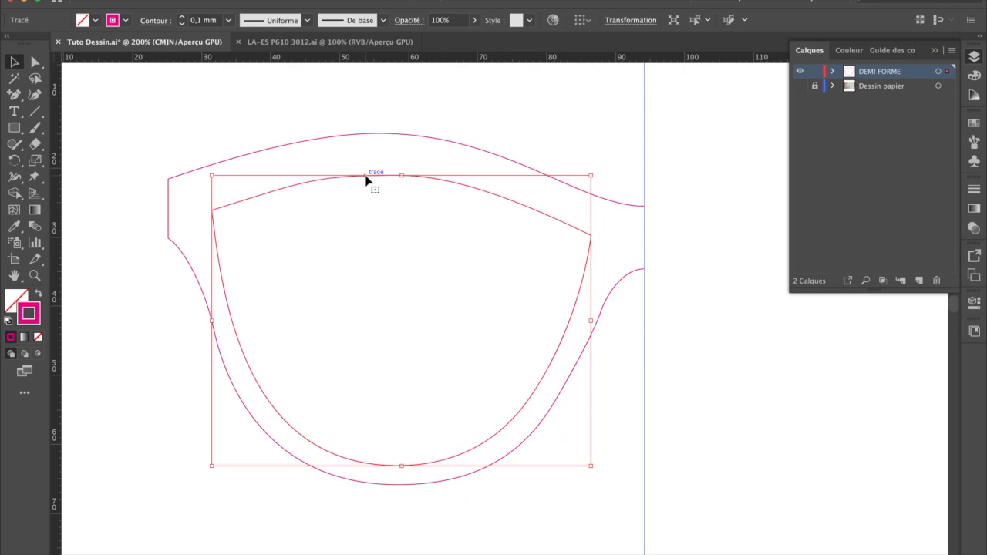
pyautogui.click(637, 23)
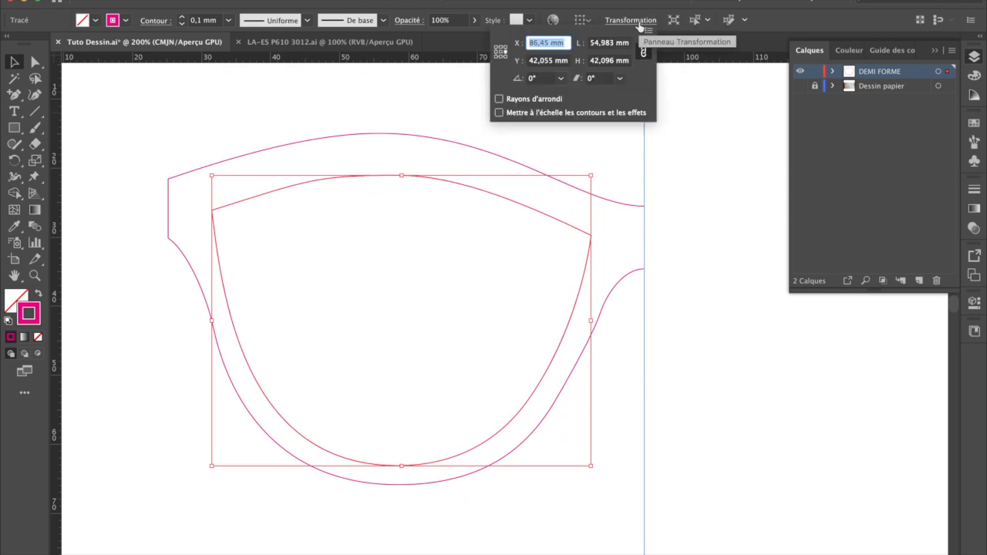
pyautogui.click(500, 51)
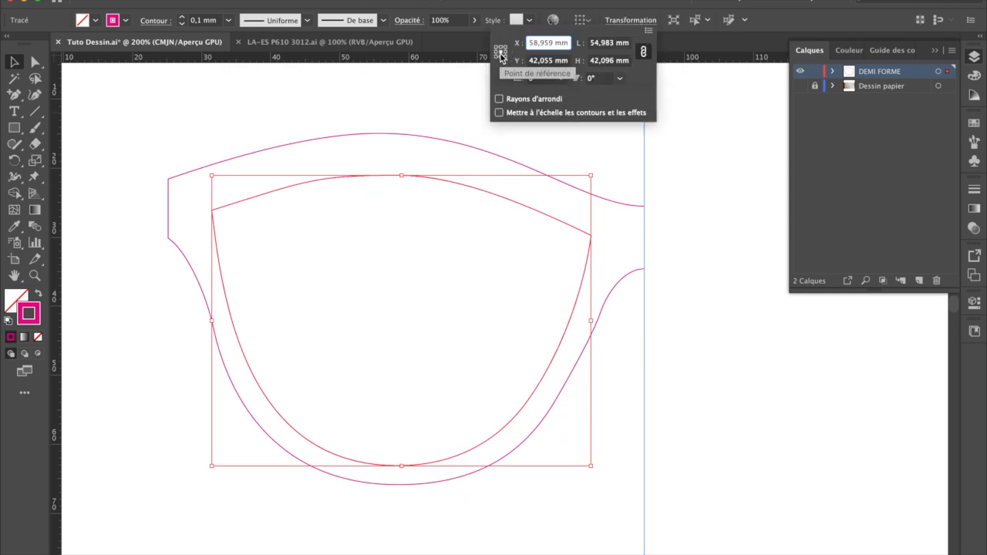
pyautogui.click(600, 43)
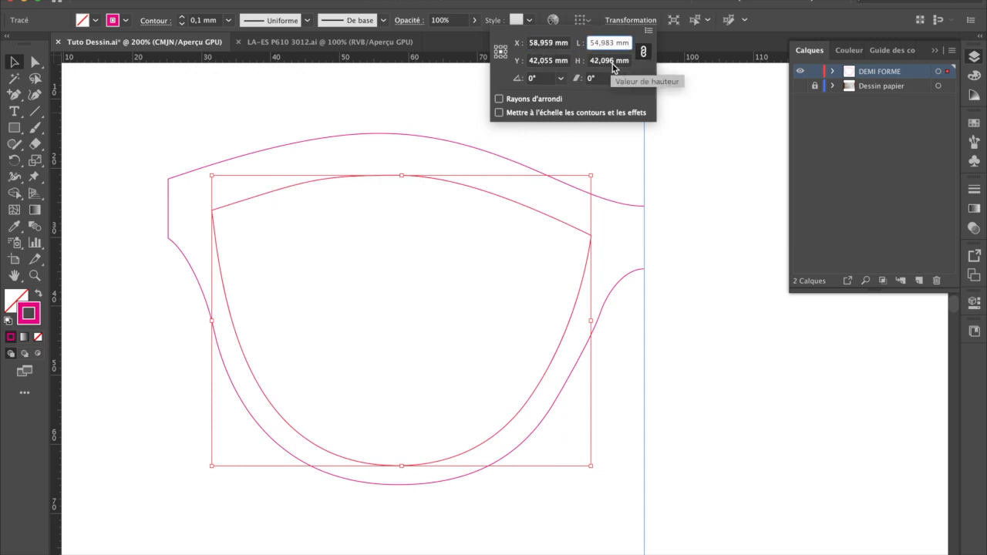
pyautogui.press('Up')
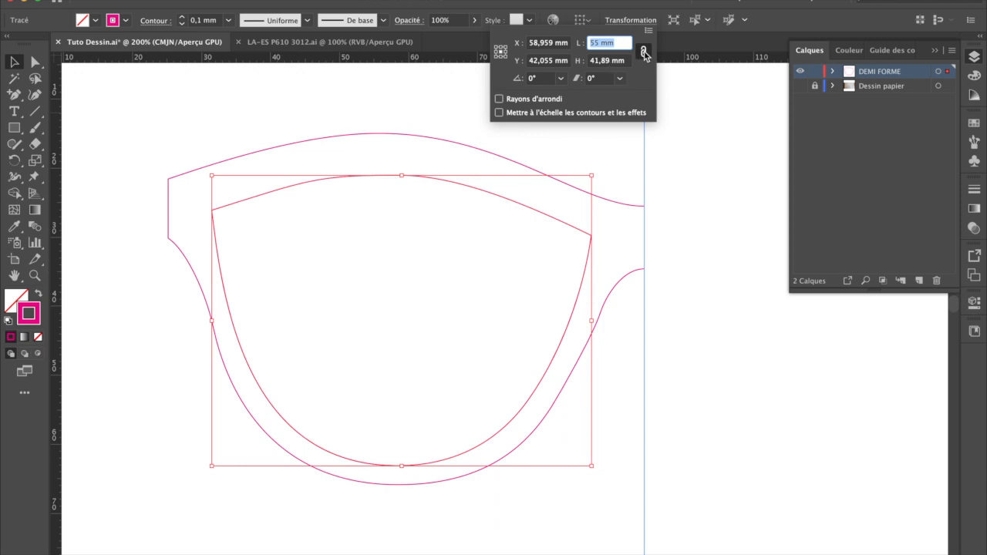
# Step: Unlink the lens outline's proportions and set its height to 41.5 mm
pyautogui.click(643, 52)
pyautogui.click(600, 61)
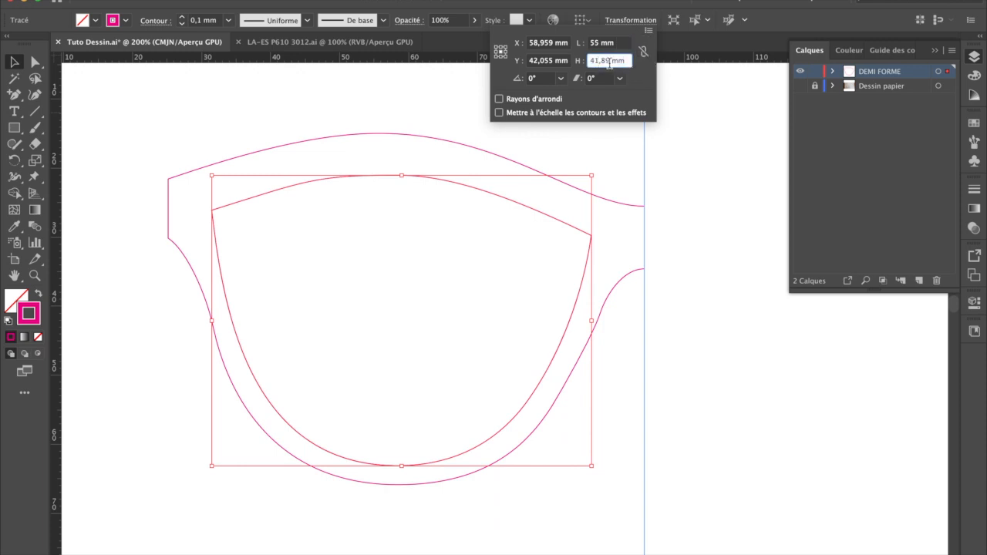
pyautogui.moveTo(595, 61); pyautogui.dragTo(610, 61)
pyautogui.write('1')
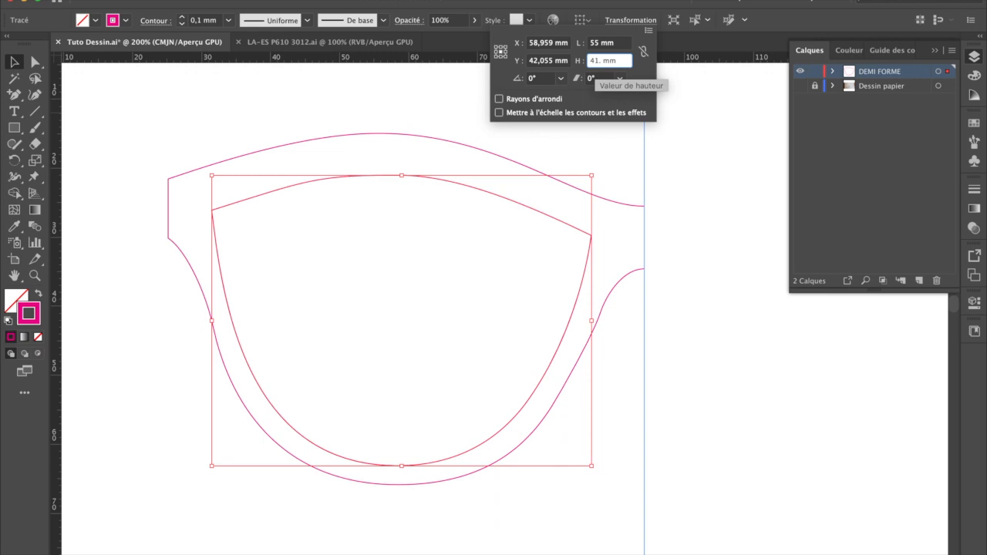
pyautogui.press('Tab')
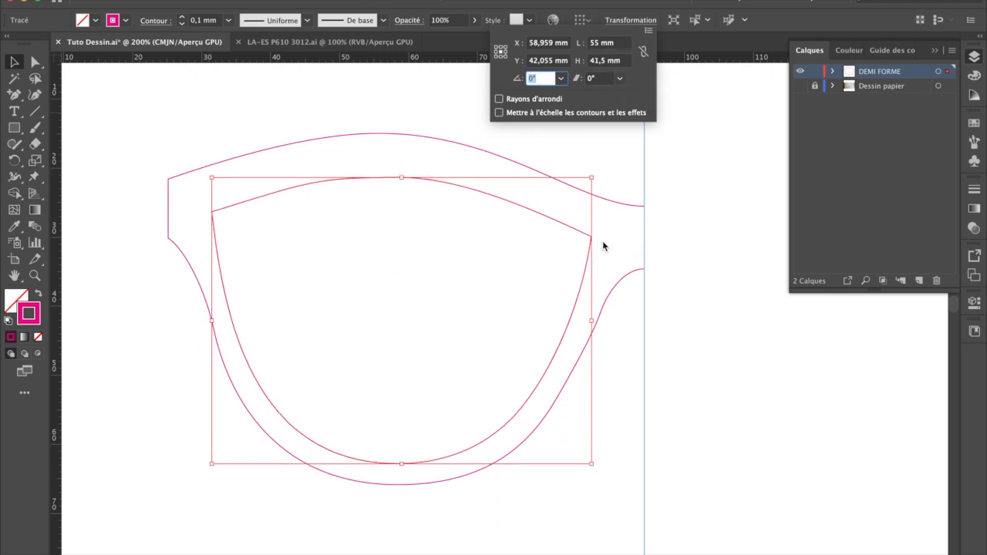
pyautogui.click(13, 58)
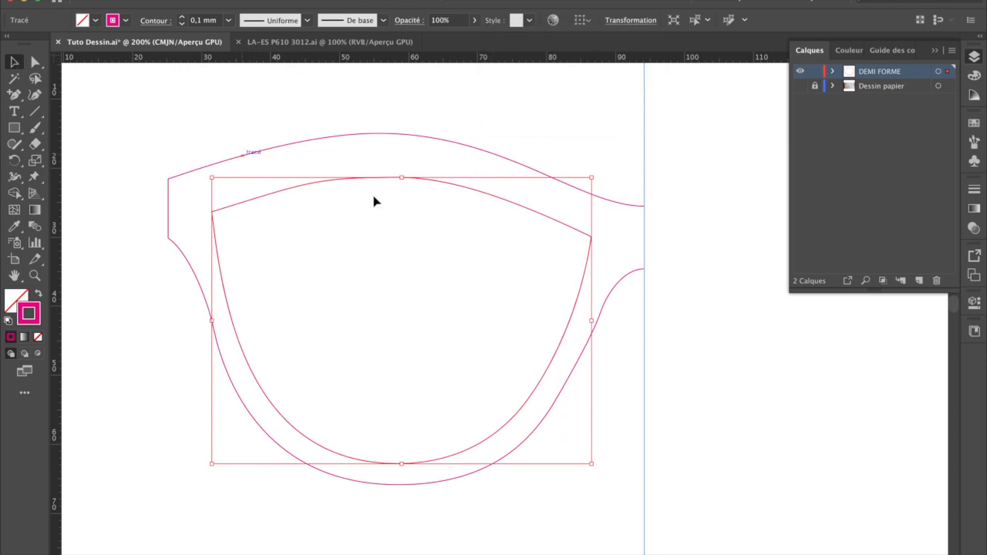
# Step: Expand the DEMI FORME layer and toggle its first path's visibility to identify which outline each entry represents
pyautogui.click(424, 205)
pyautogui.click(433, 185)
pyautogui.click(326, 212)
pyautogui.click(327, 184)
pyautogui.click(833, 72)
pyautogui.click(885, 88)
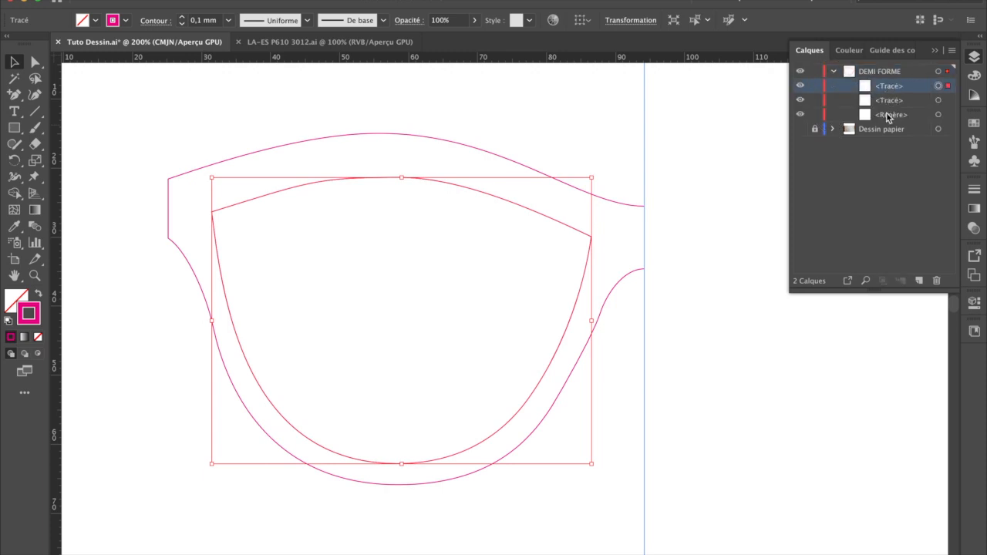
pyautogui.click(889, 113)
pyautogui.click(886, 103)
pyautogui.click(799, 88)
pyautogui.click(800, 88)
# Step: Rename the second path in the DEMI FORME layer CALIBRE and the first path EXTÉRIEUR
pyautogui.doubleClick(891, 101)
pyautogui.write('CALIBRE')
pyautogui.doubleClick(887, 86)
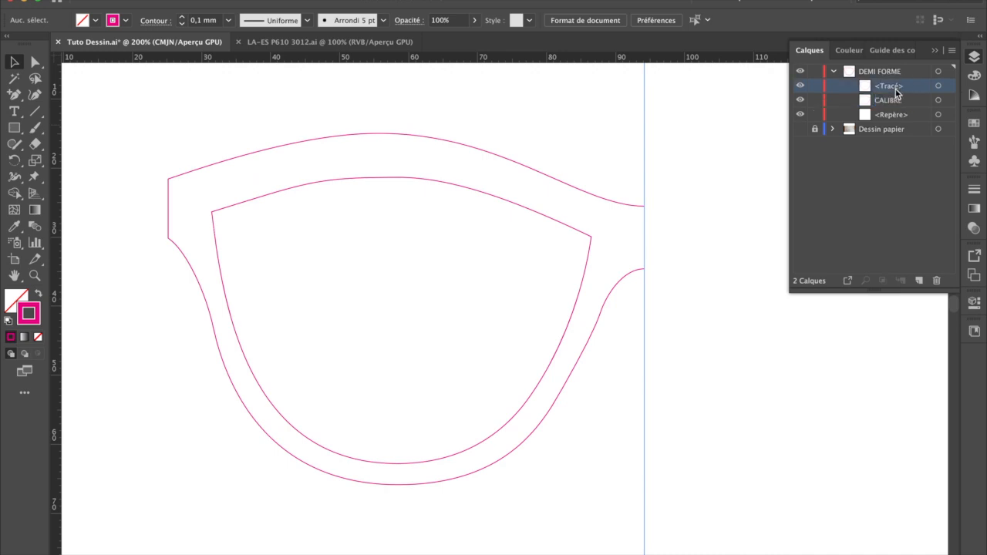
pyautogui.write('E')
pyautogui.write('XTÉRIEUR')
pyautogui.press('Return')
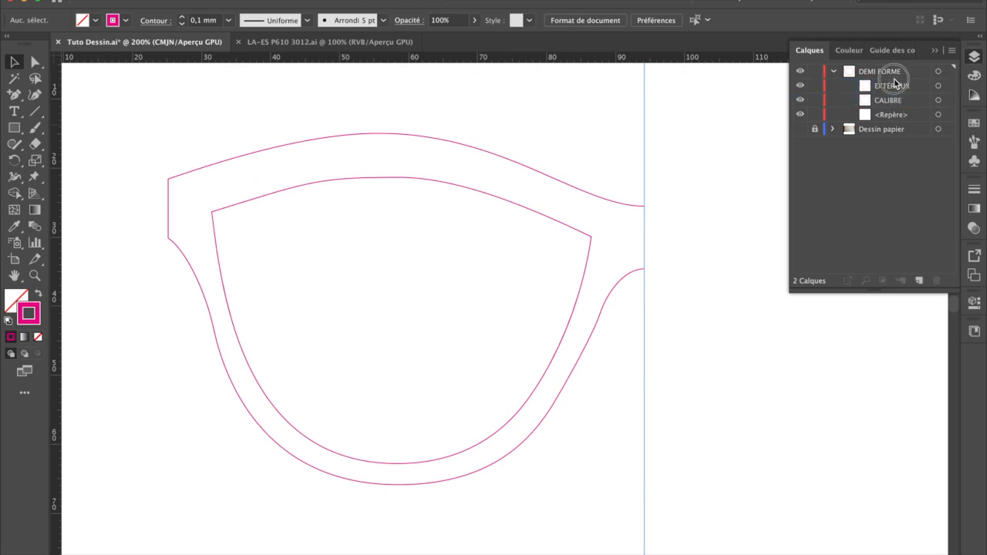
# Step: Offset the lens outline outward by 2.5 mm with Pointe joins and a limit of 4
pyautogui.click(290, 190)
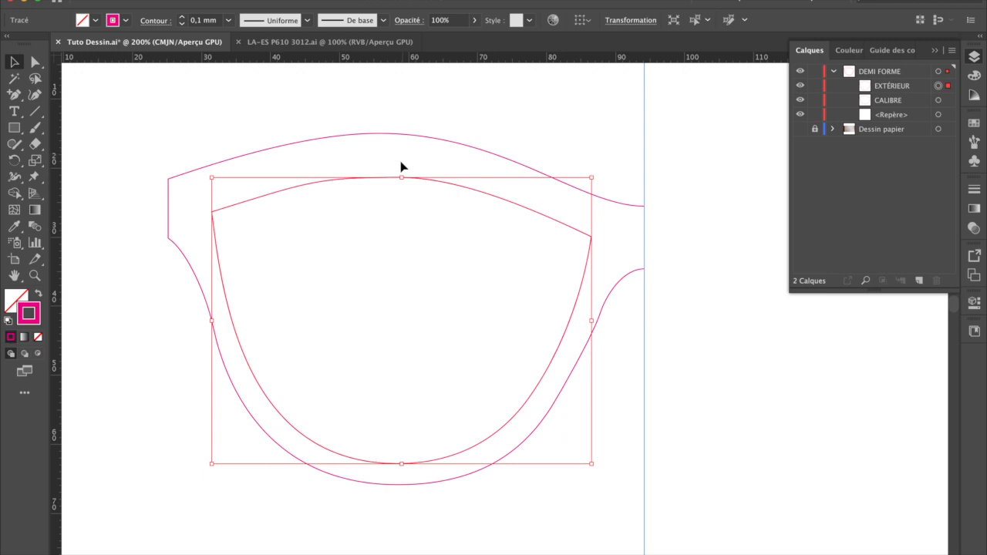
pyautogui.click(210, 92)
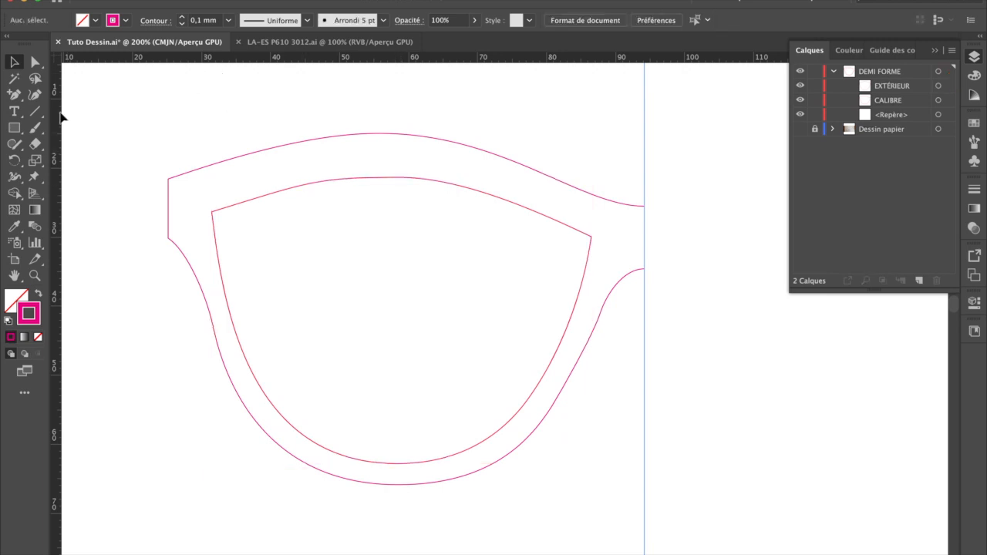
pyautogui.click(320, 189)
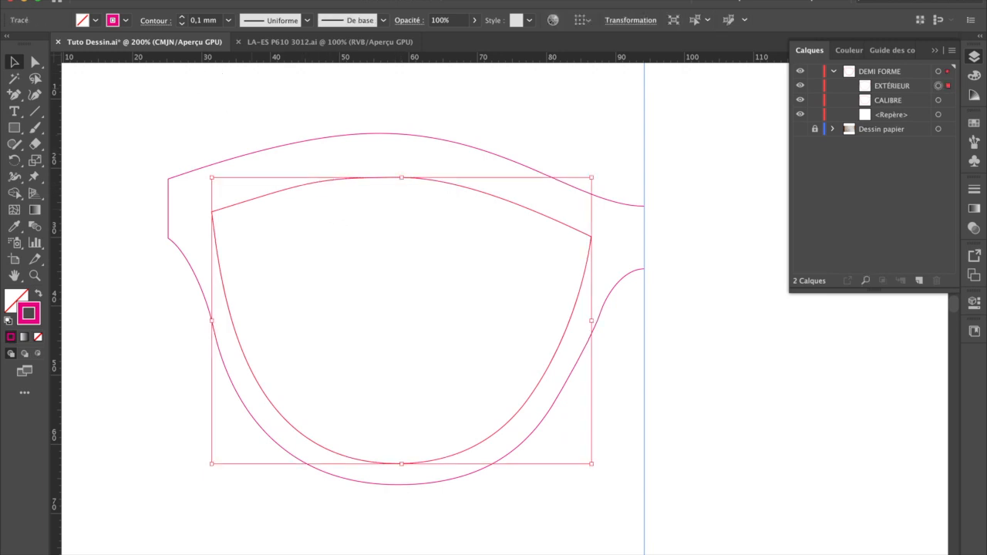
pyautogui.rightClick(322, 189)
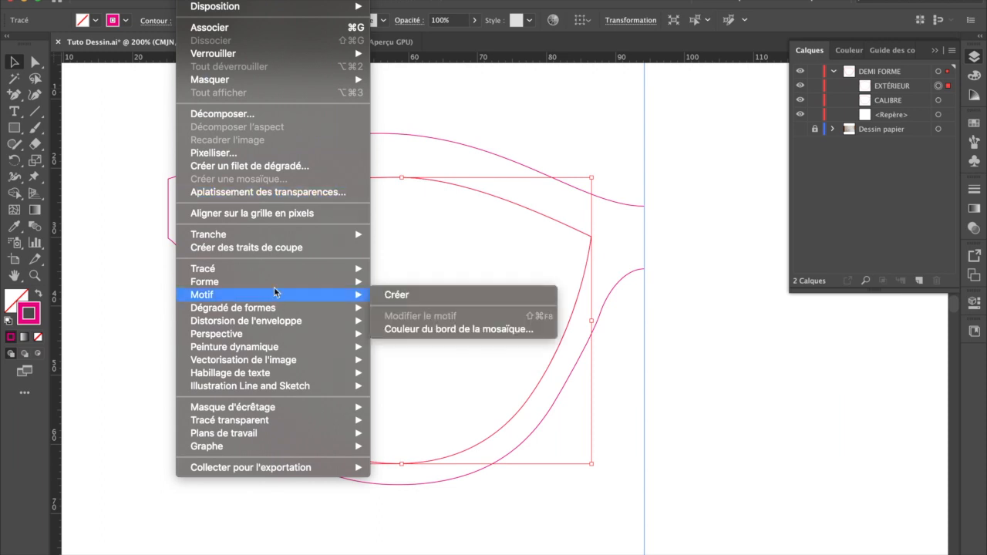
pyautogui.moveTo(301, 276)
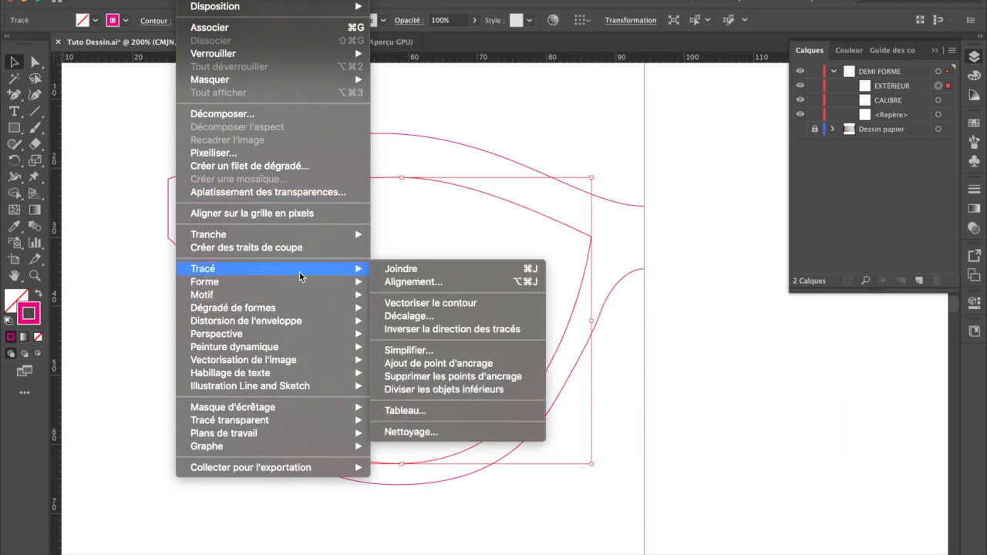
pyautogui.click(407, 316)
pyautogui.write('2.5')
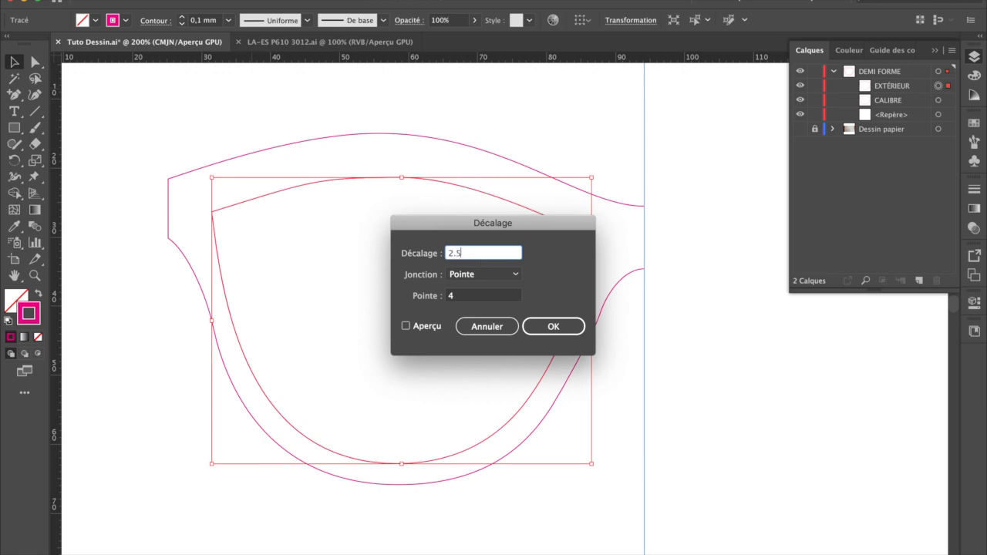
pyautogui.click(429, 327)
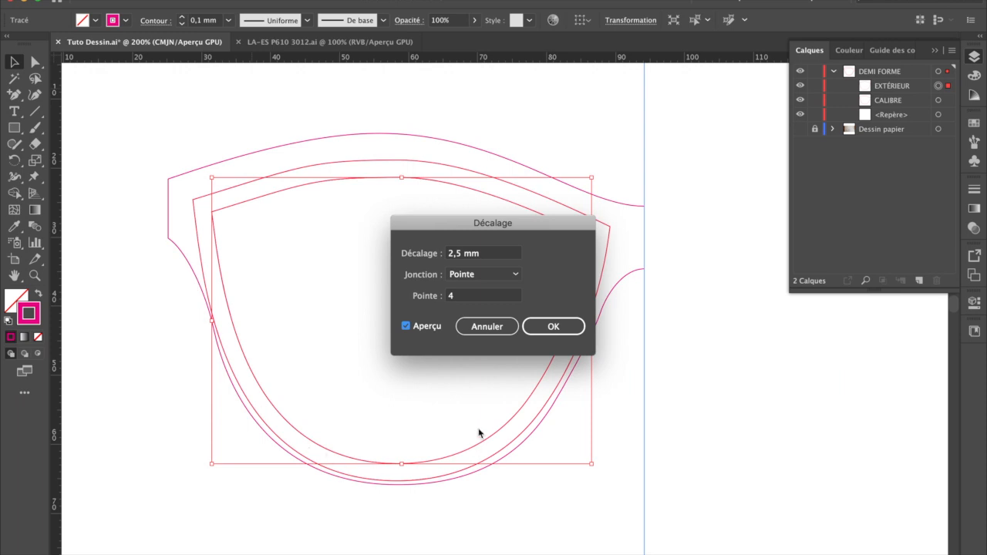
pyautogui.click(549, 327)
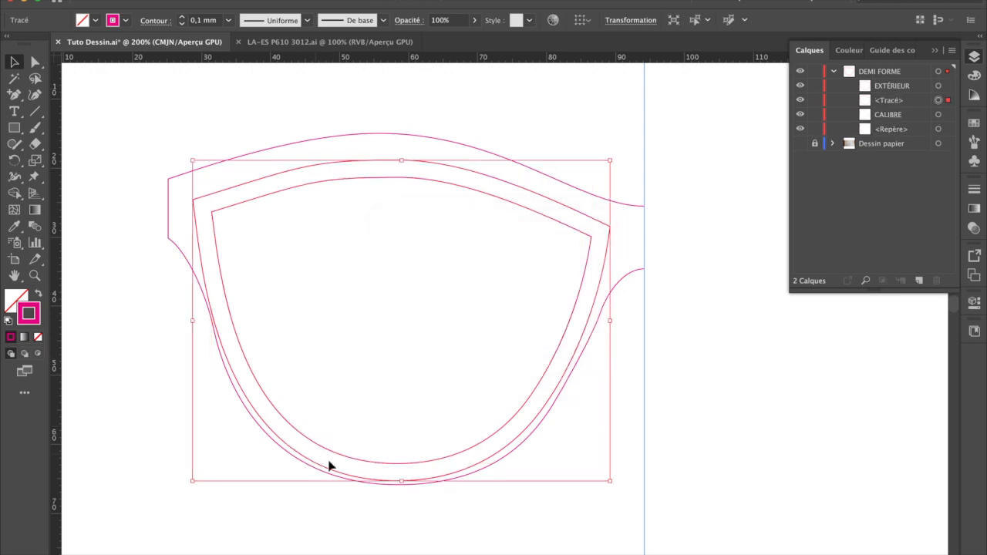
# Step: Set the stroke colour of the 2.5 mm offset outline to green 13F40C
pyautogui.click(296, 76)
pyautogui.click(357, 163)
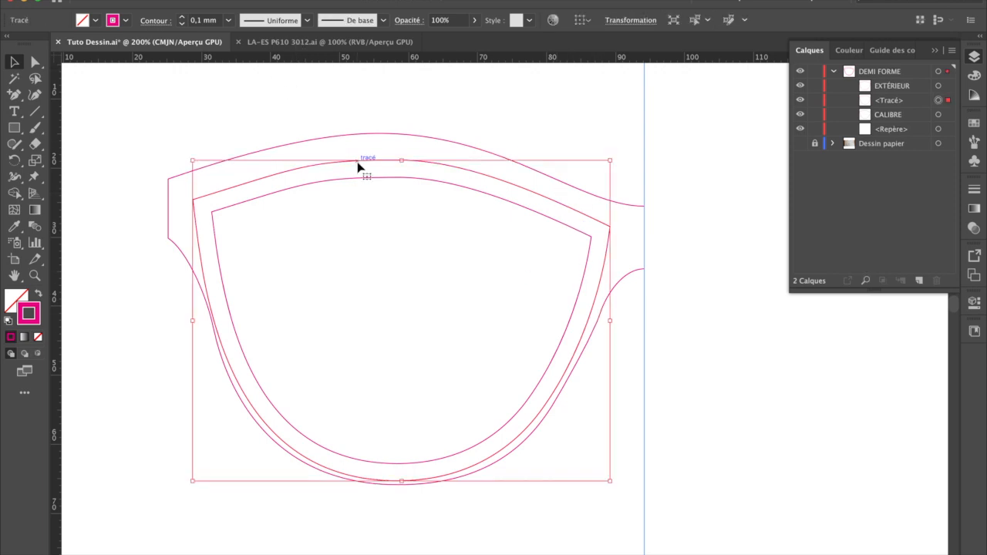
pyautogui.doubleClick(29, 313)
pyautogui.click(468, 290)
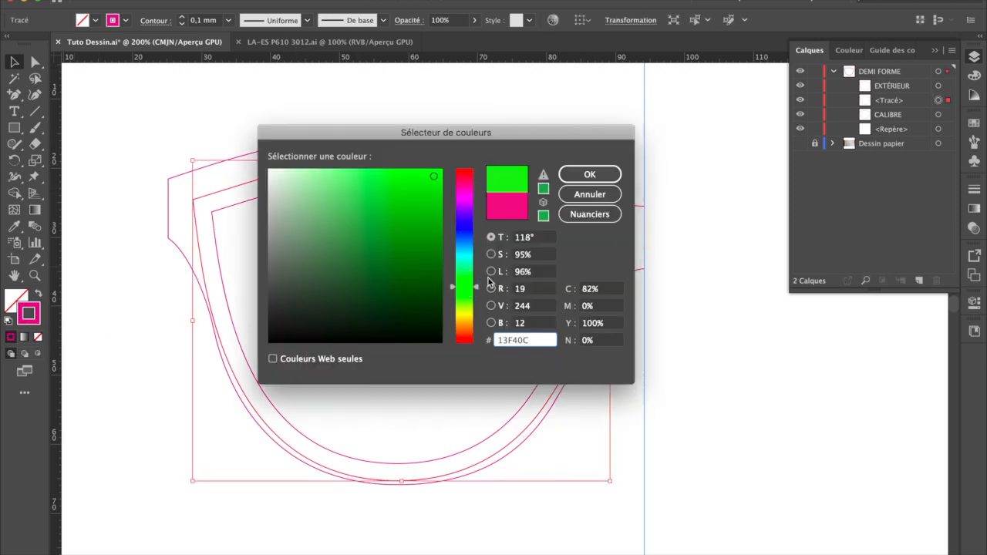
pyautogui.click(588, 171)
# Step: Reselect the green offset outline and lock its path in the DEMI FORME layer
pyautogui.click(450, 123)
pyautogui.click(470, 175)
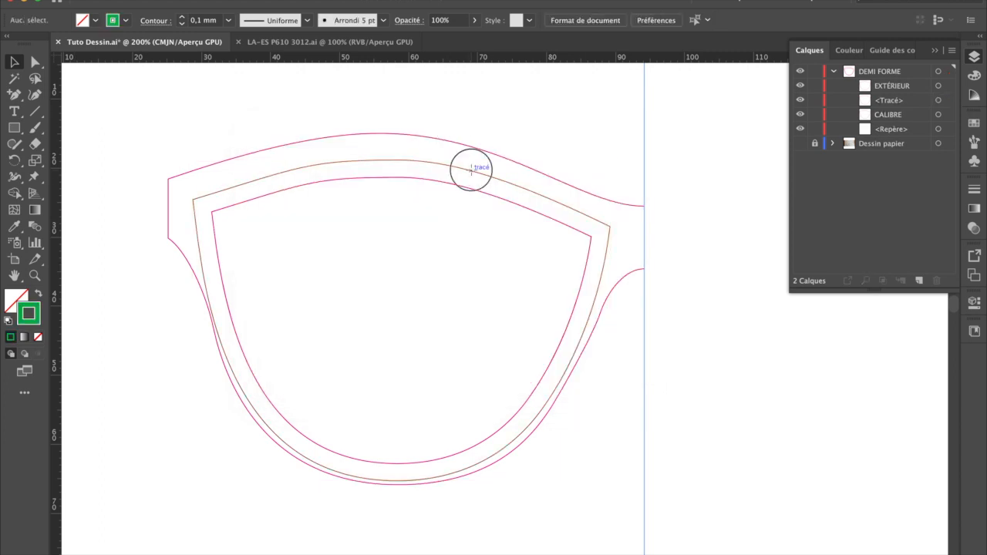
pyautogui.click(815, 104)
# Step: Create a second outward offset of the lens outline at 4 mm with Pointe joins
pyautogui.click(588, 220)
pyautogui.click(247, 204)
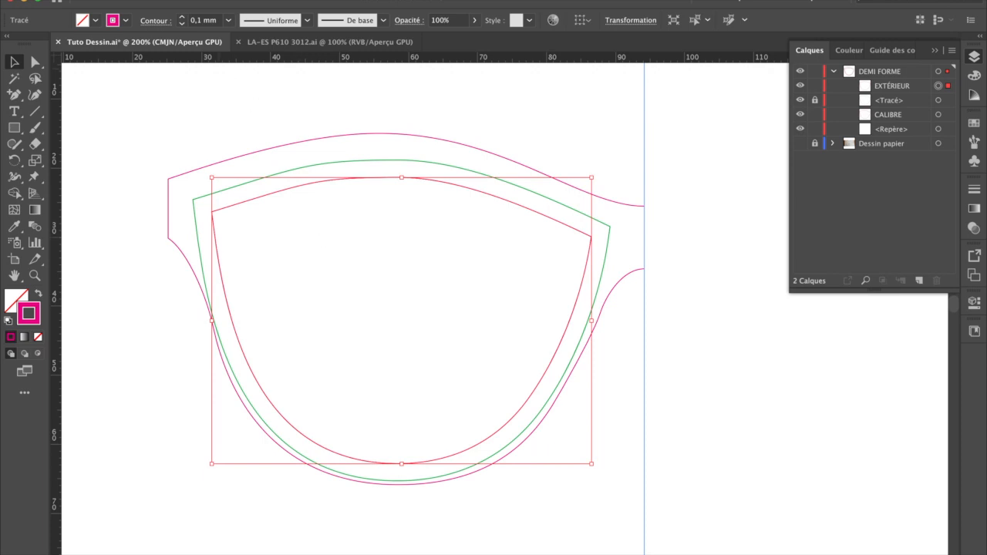
pyautogui.click(194, 1)
pyautogui.moveTo(279, 271)
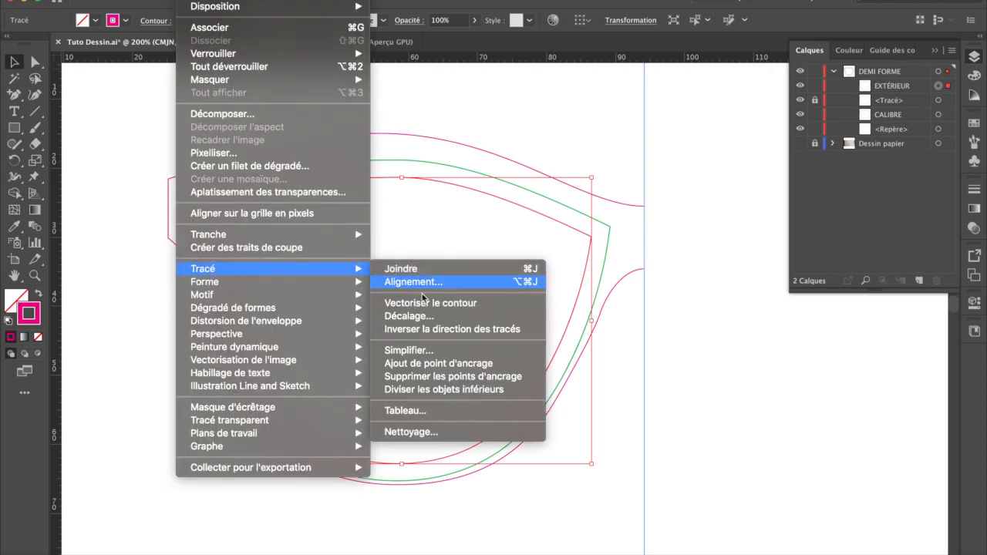
pyautogui.click(409, 316)
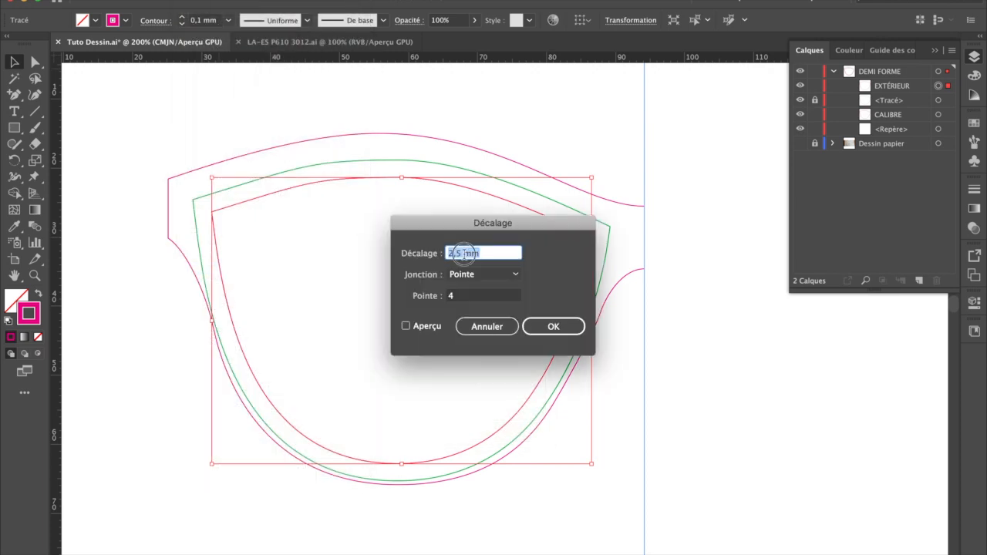
pyautogui.write('4')
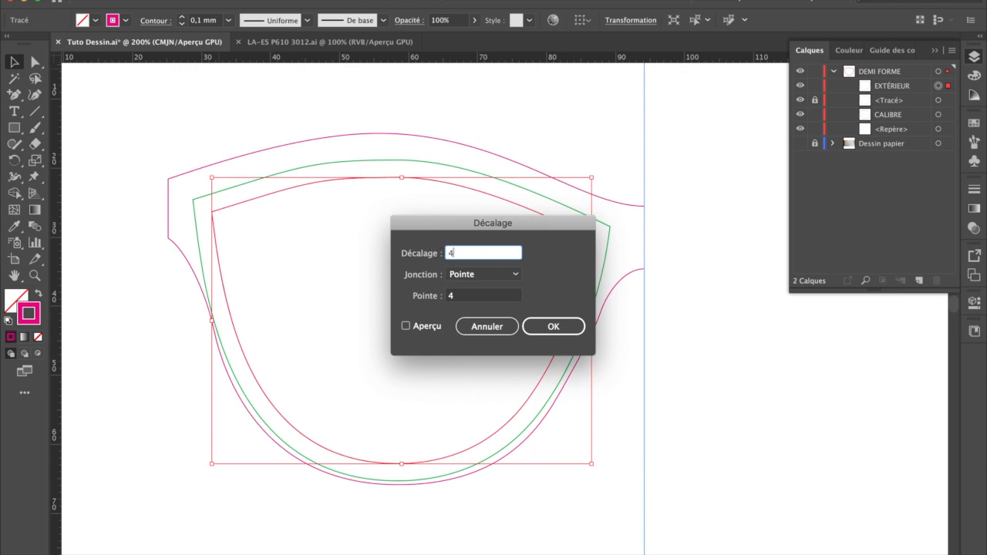
pyautogui.click(580, 337)
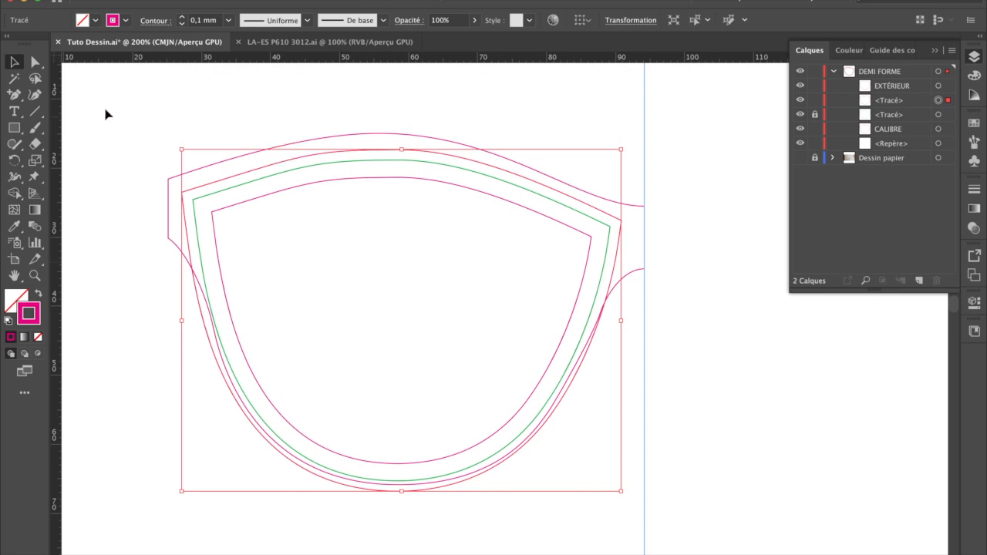
# Step: Delete the temple-side segment of the 4 mm offset outline, from its upper outer corner down to the lower curve
pyautogui.click(33, 63)
pyautogui.click(315, 159)
pyautogui.click(16, 65)
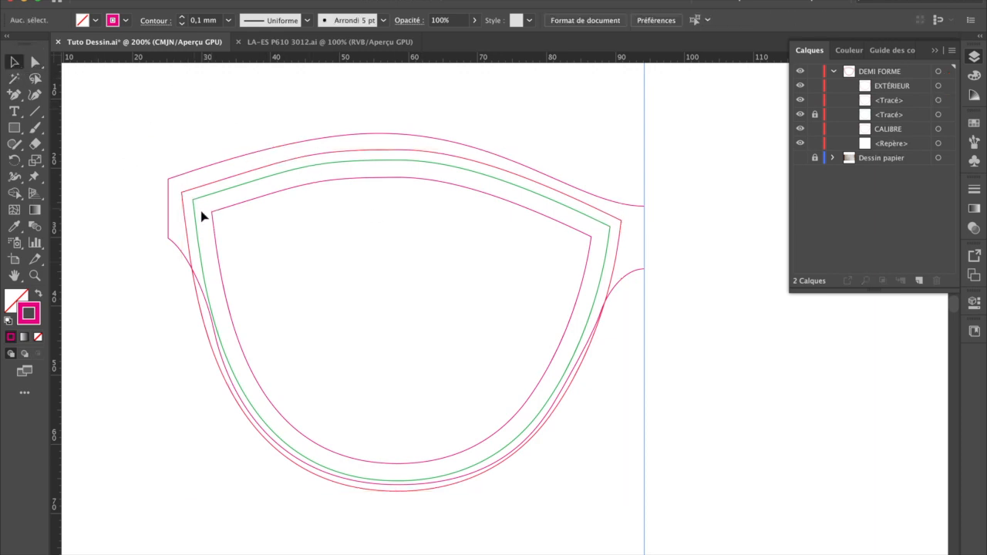
pyautogui.click(188, 225)
pyautogui.click(34, 62)
pyautogui.click(172, 221)
pyautogui.click(185, 215)
pyautogui.press('Delete')
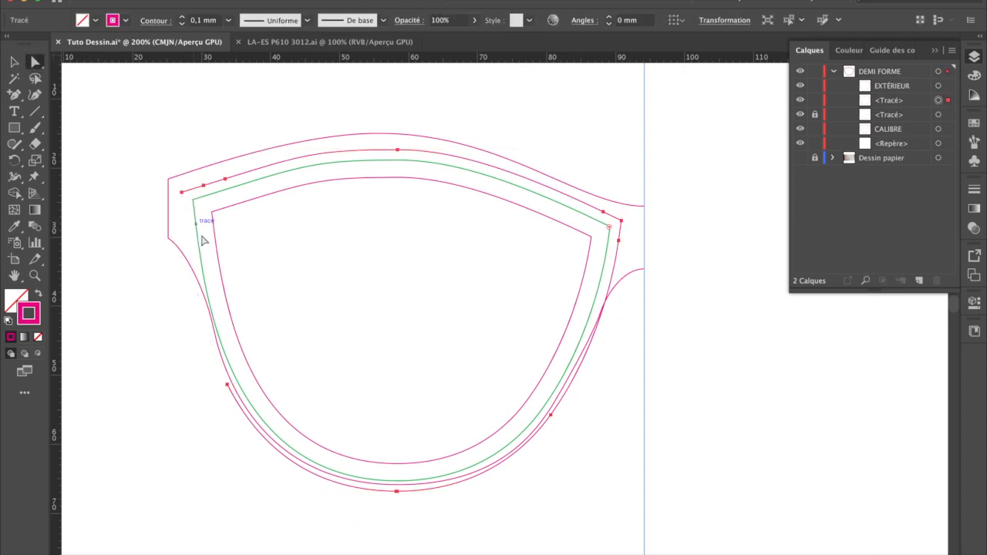
# Step: Delete the nose-side and bottom segments of the 4 mm offset outline
pyautogui.click(637, 339)
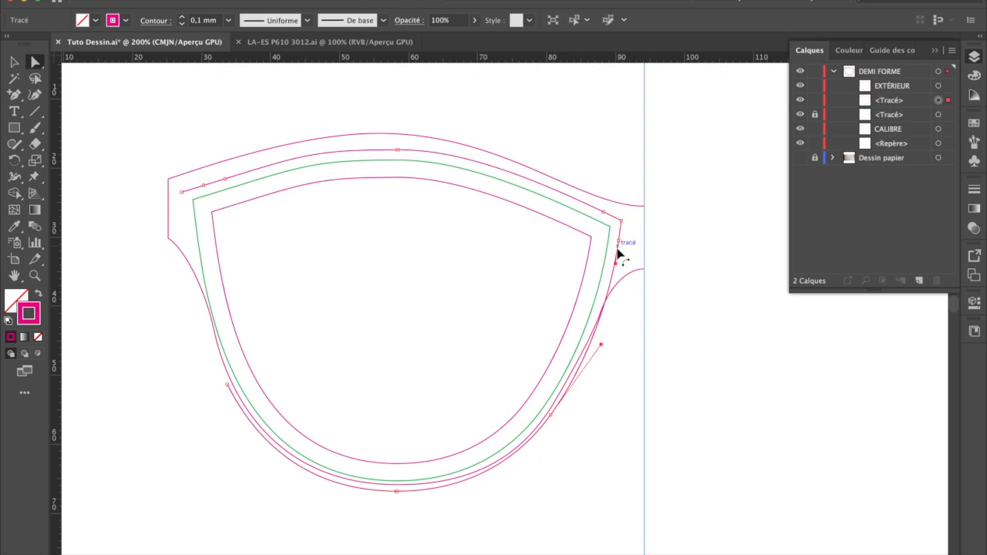
pyautogui.click(619, 255)
pyautogui.press('Delete')
pyautogui.click(551, 417)
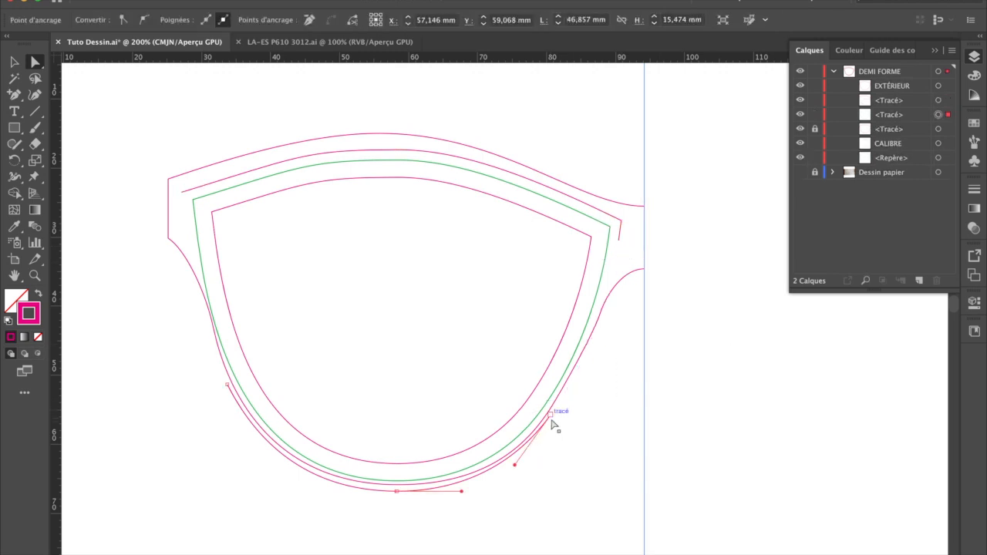
pyautogui.press('Delete')
# Step: Delete the short stub and stray anchor at the nose-side corner of the 4 mm offset, keeping only its top curve
pyautogui.moveTo(600, 209); pyautogui.dragTo(643, 255)
pyautogui.click(701, 349)
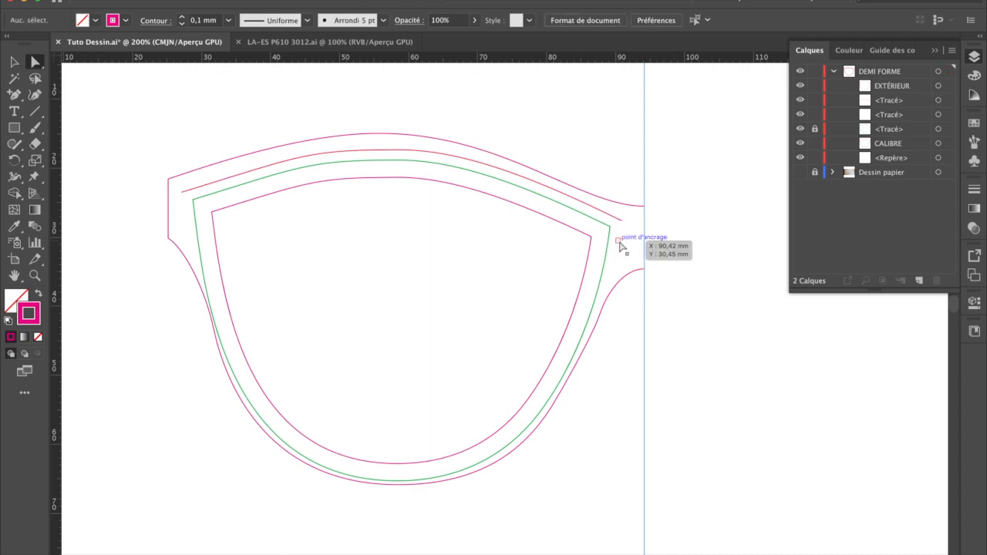
pyautogui.click(619, 241)
pyautogui.press('Delete')
# Step: Set the stroke colour of the remaining 4 mm offset curve to green 32D86D and lock its path
pyautogui.click(14, 61)
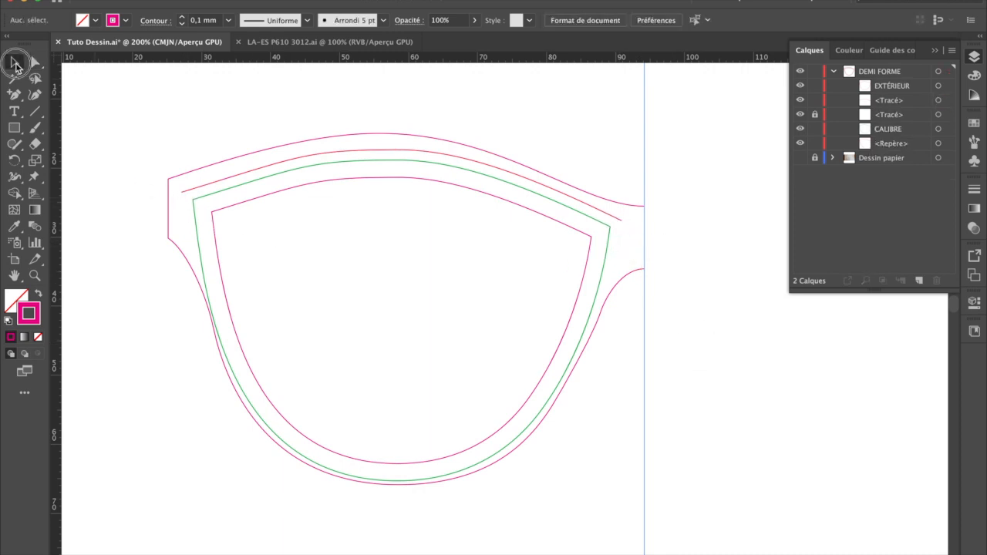
pyautogui.click(251, 173)
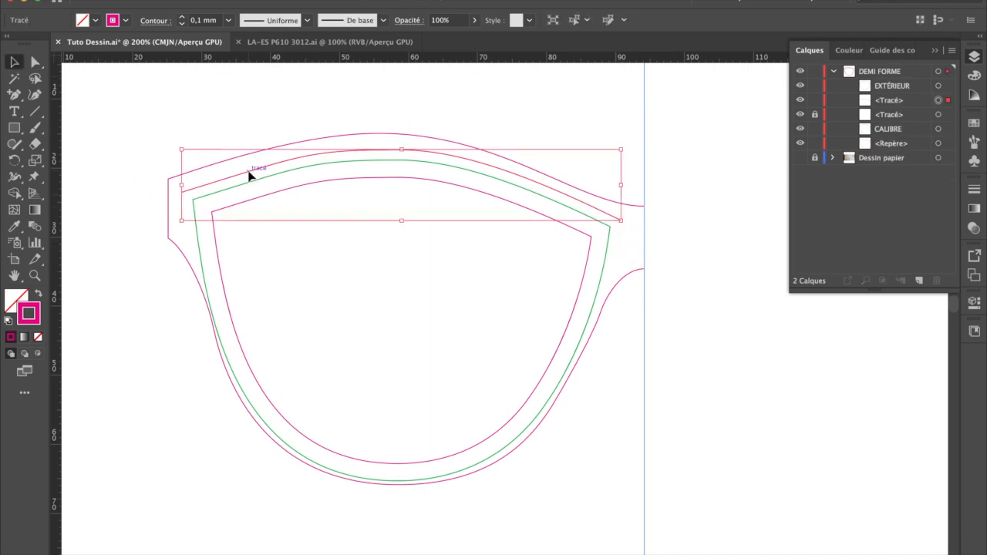
pyautogui.doubleClick(29, 312)
pyautogui.click(463, 275)
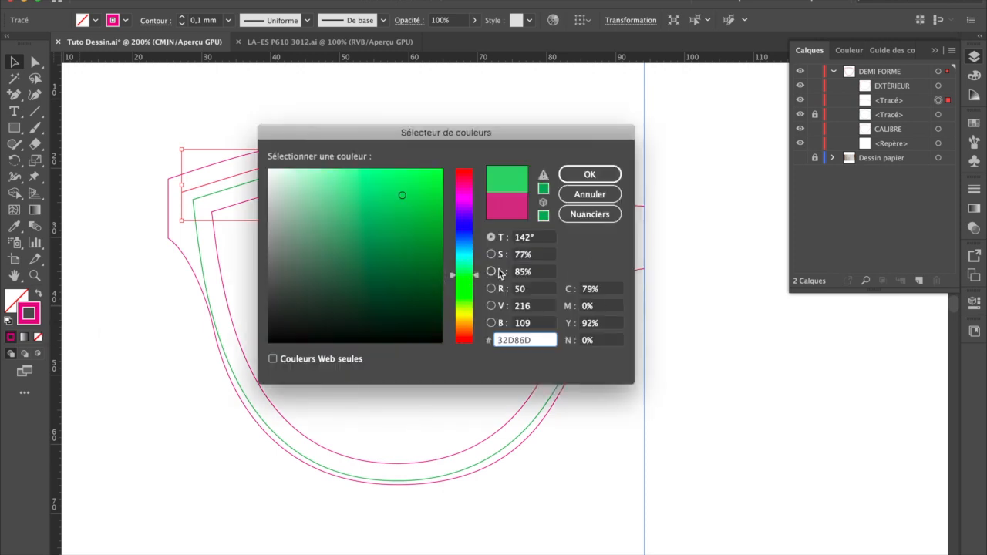
pyautogui.click(590, 176)
pyautogui.click(427, 121)
pyautogui.click(478, 179)
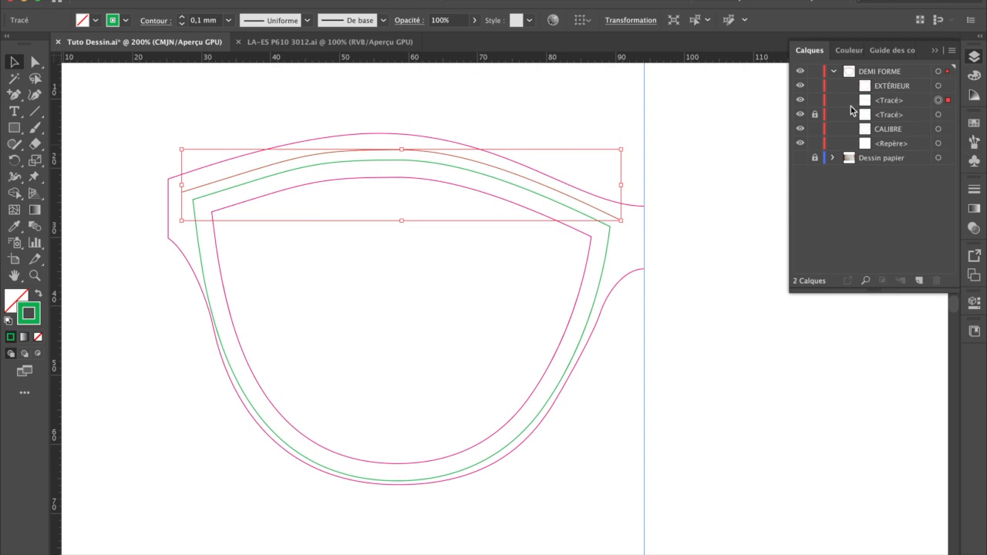
pyautogui.click(814, 101)
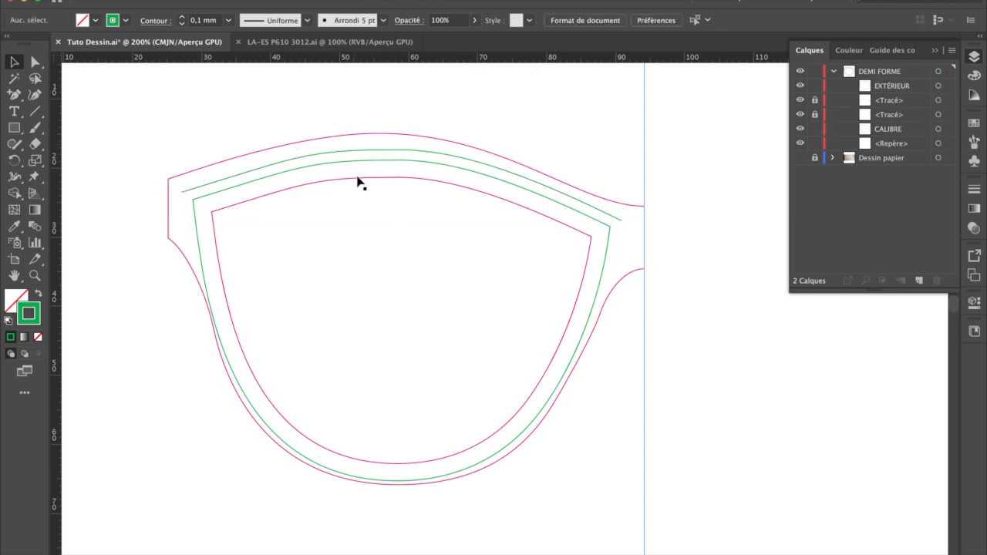
# Step: Lower the three upper anchors of the outer frame outline together by about 2 mm towards the 4 mm green curve
pyautogui.click(34, 62)
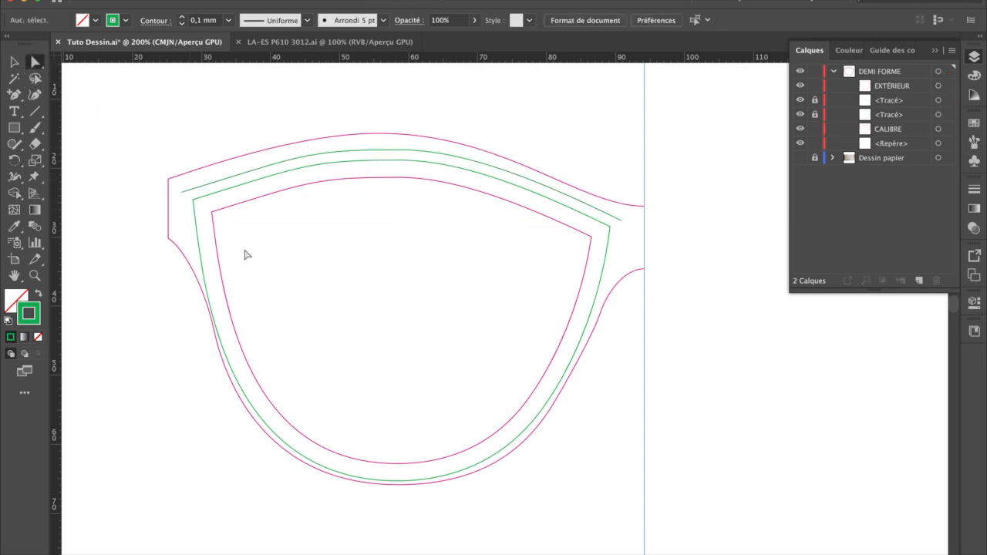
pyautogui.click(178, 183)
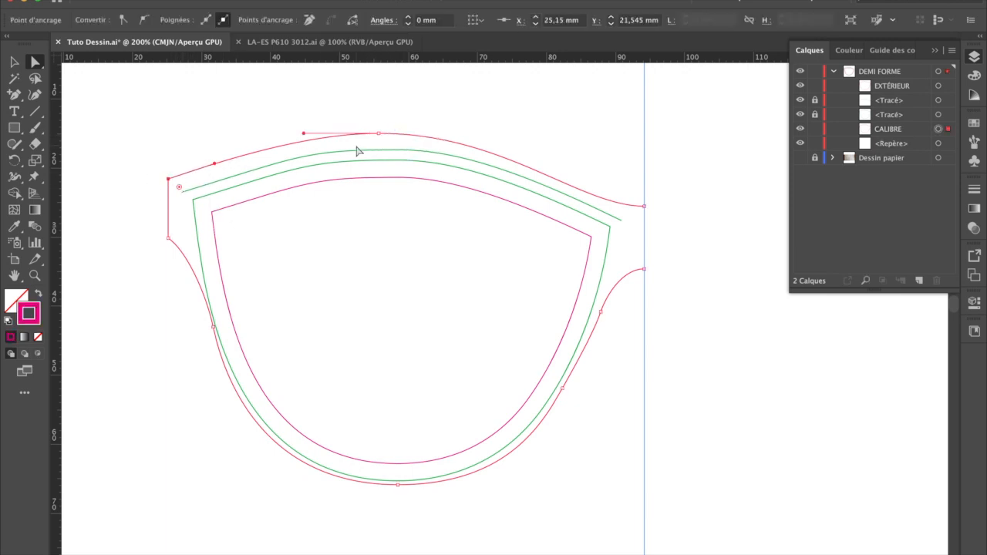
pyautogui.click(379, 138)
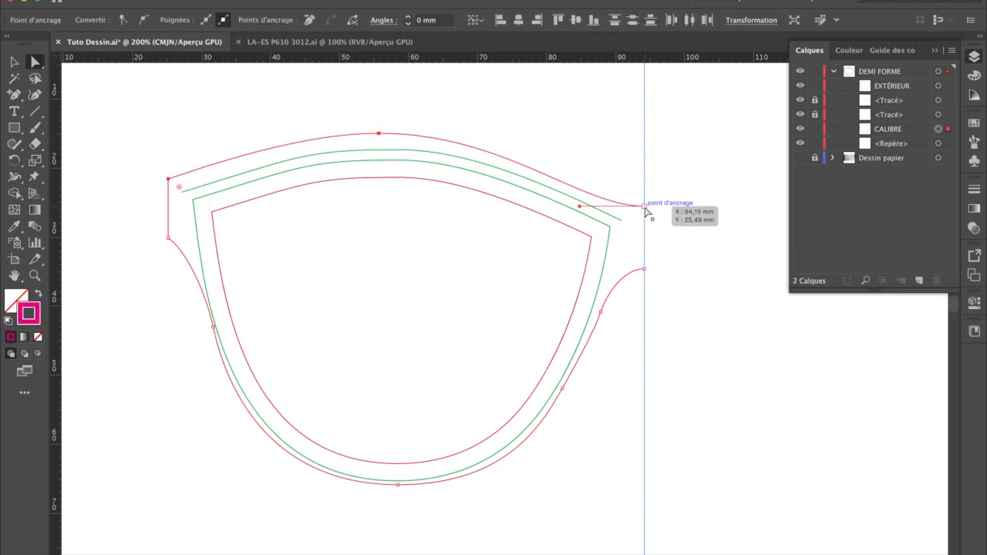
pyautogui.moveTo(378, 136); pyautogui.dragTo(380, 151)
pyautogui.click(372, 119)
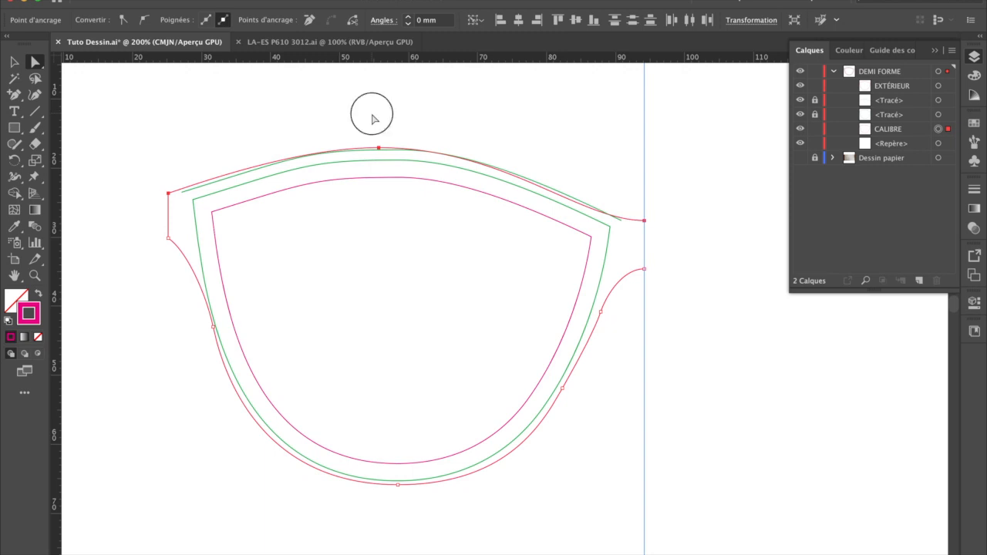
# Step: Nudge the outer outline's top-centre anchor down to Y 17.305 mm to meet the 4 mm green curve
pyautogui.press('super+plus')
pyautogui.moveTo(370, 136); pyautogui.dragTo(548, 190)
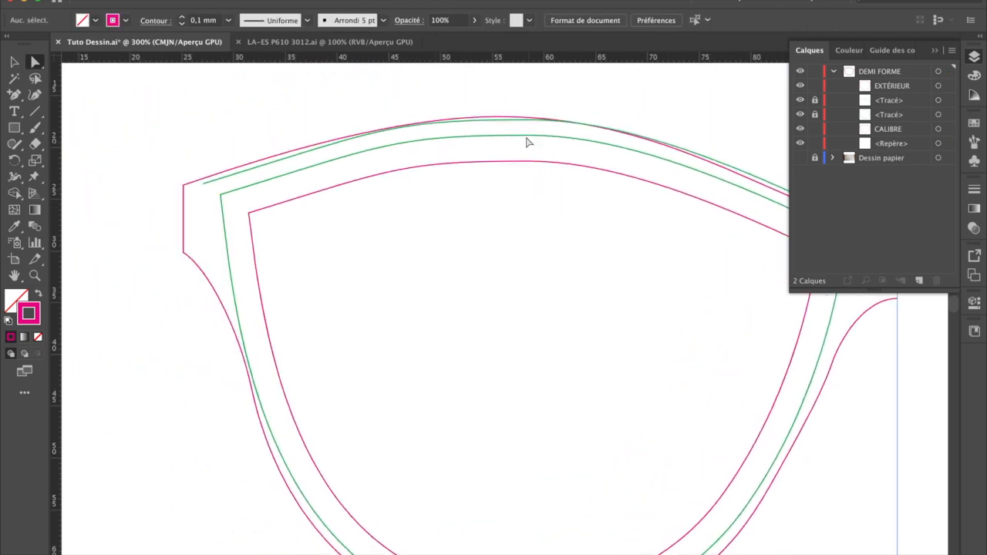
pyautogui.click(453, 123)
pyautogui.click(499, 117)
pyautogui.press('Down')
pyautogui.press('Down')
pyautogui.press('Down')
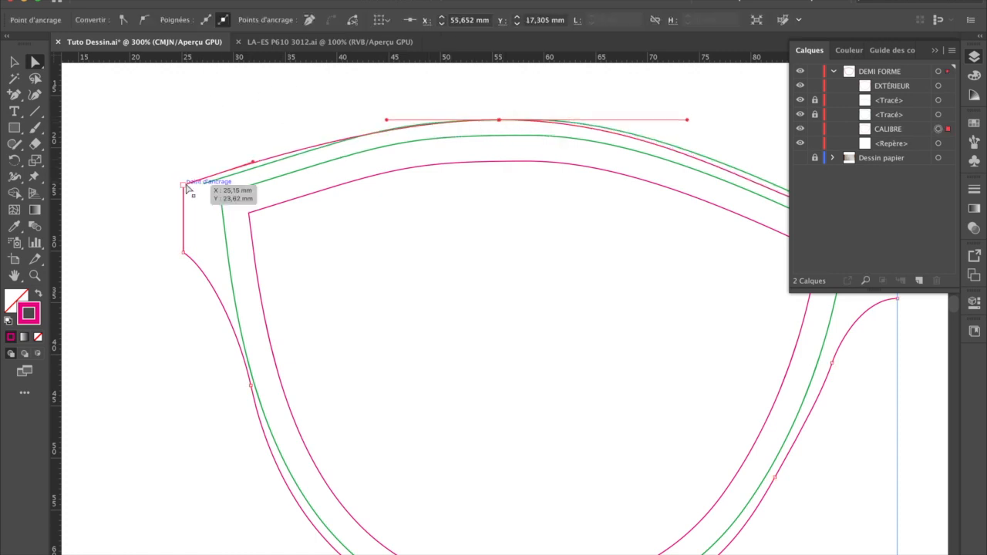
# Step: Raise the upper bridge anchor to Y 26.467 mm and lengthen the curve handles between it and the top-centre anchor along the green curve
pyautogui.hscroll(5, 617, 170)
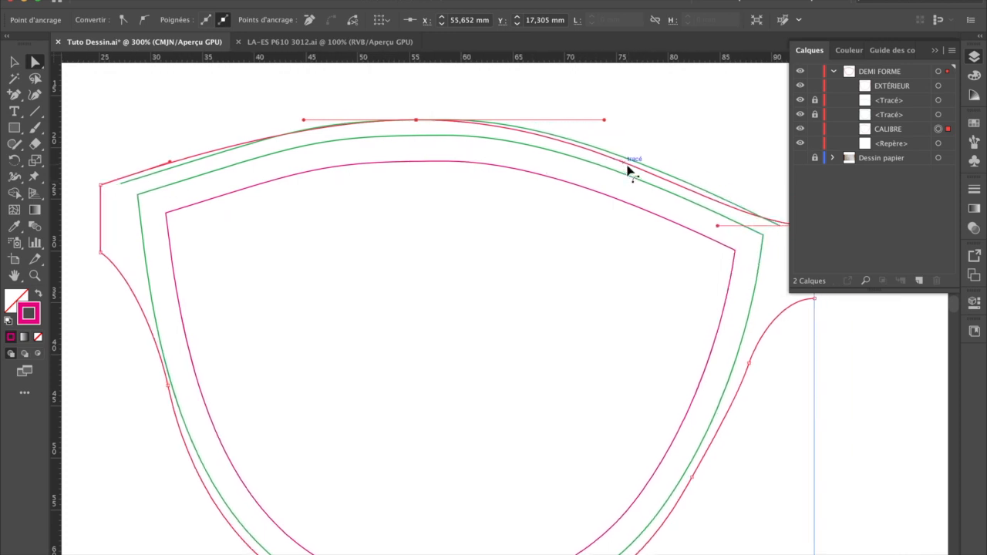
pyautogui.hscroll(10, 595, 209)
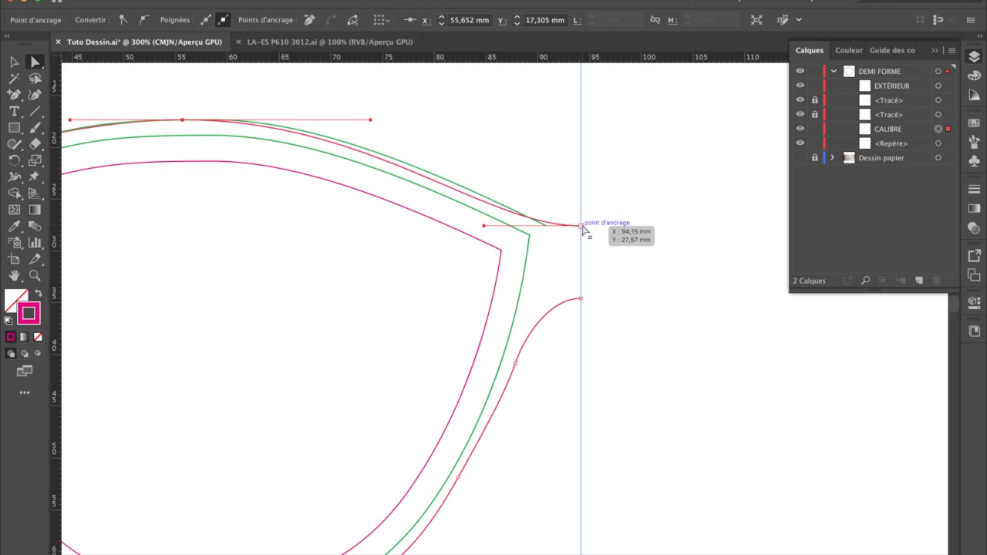
pyautogui.moveTo(371, 121); pyautogui.dragTo(401, 123)
pyautogui.moveTo(581, 226); pyautogui.dragTo(583, 223)
pyautogui.moveTo(478, 218); pyautogui.dragTo(472, 214)
pyautogui.moveTo(400, 121); pyautogui.dragTo(396, 122)
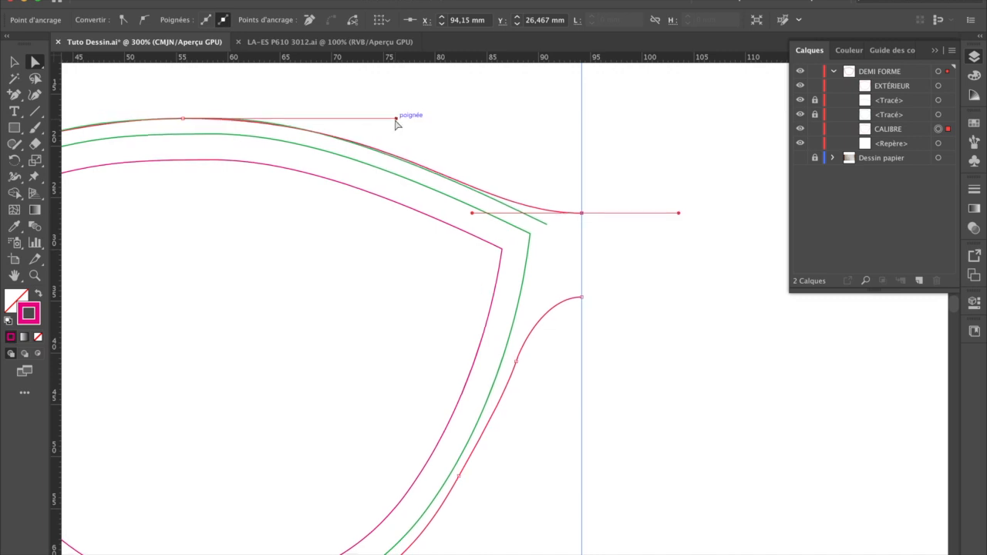
# Step: Reshape the outer outline's temple-side top curve by lengthening the handles of its top-centre and upper corner anchors
pyautogui.hscroll(-10, 218, 150)
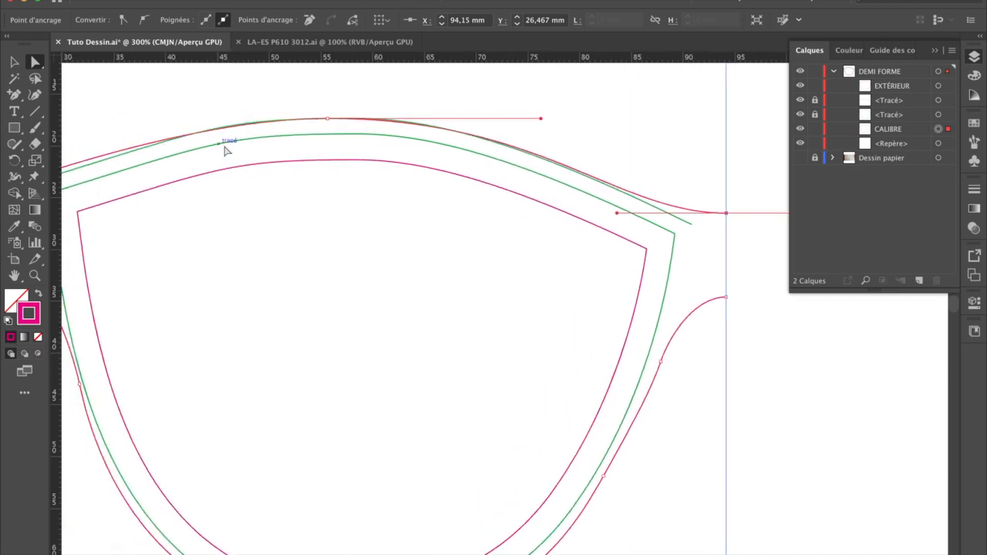
pyautogui.click(495, 120)
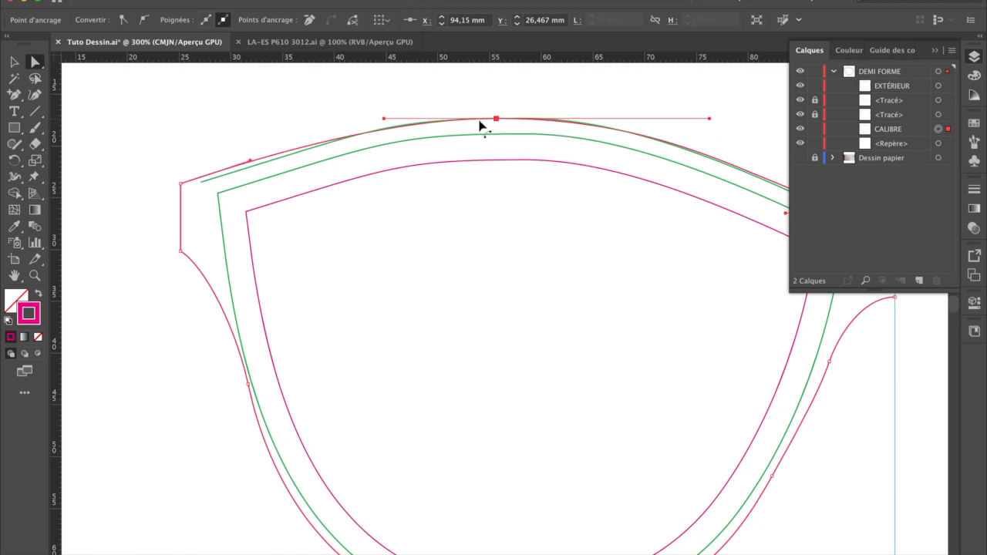
pyautogui.moveTo(393, 118); pyautogui.dragTo(352, 121)
pyautogui.click(351, 122)
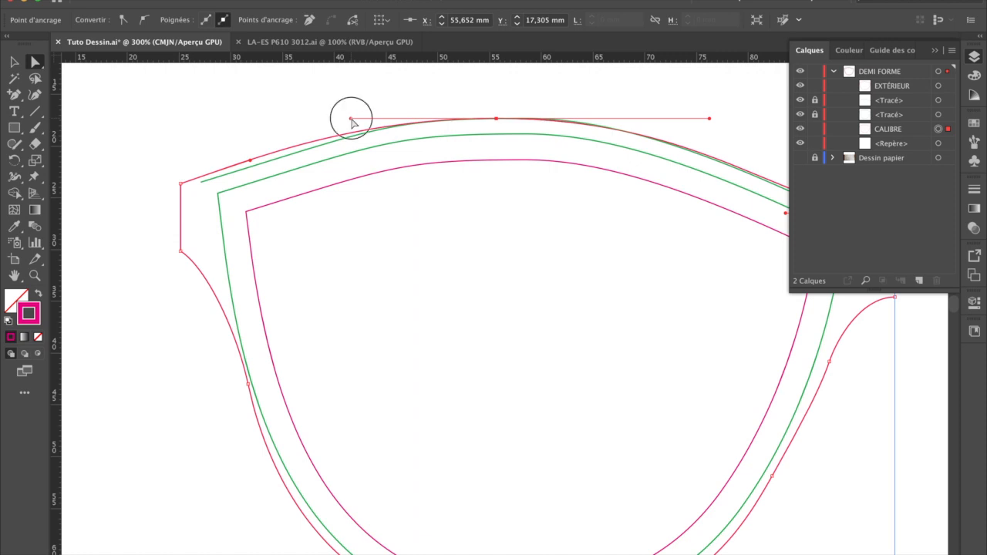
pyautogui.moveTo(251, 163); pyautogui.dragTo(300, 153)
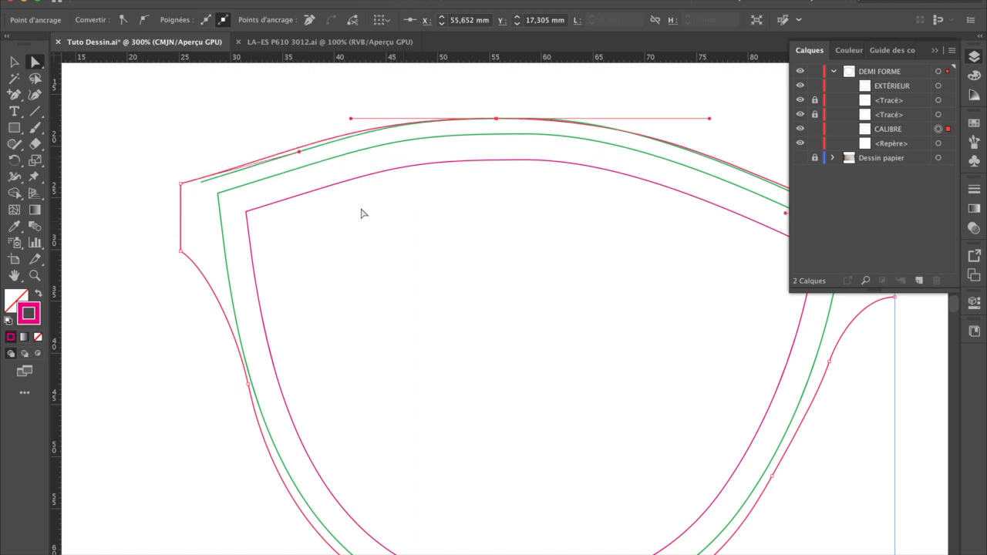
pyautogui.moveTo(299, 152); pyautogui.dragTo(279, 155)
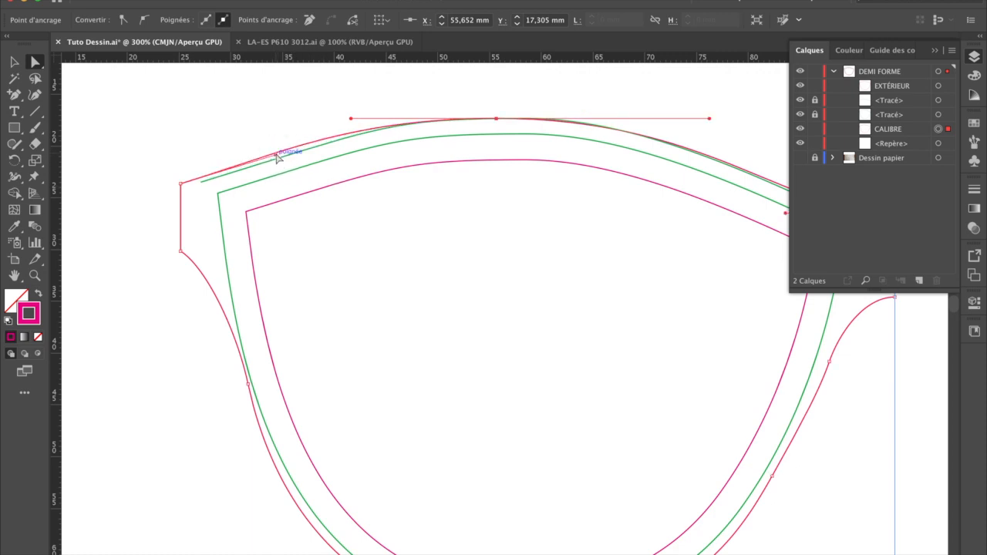
pyautogui.moveTo(351, 119)
pyautogui.mouseDown()
pyautogui.moveTo(332, 117)
pyautogui.moveTo(349, 118)
pyautogui.mouseUp()
pyautogui.moveTo(277, 155); pyautogui.dragTo(274, 150)
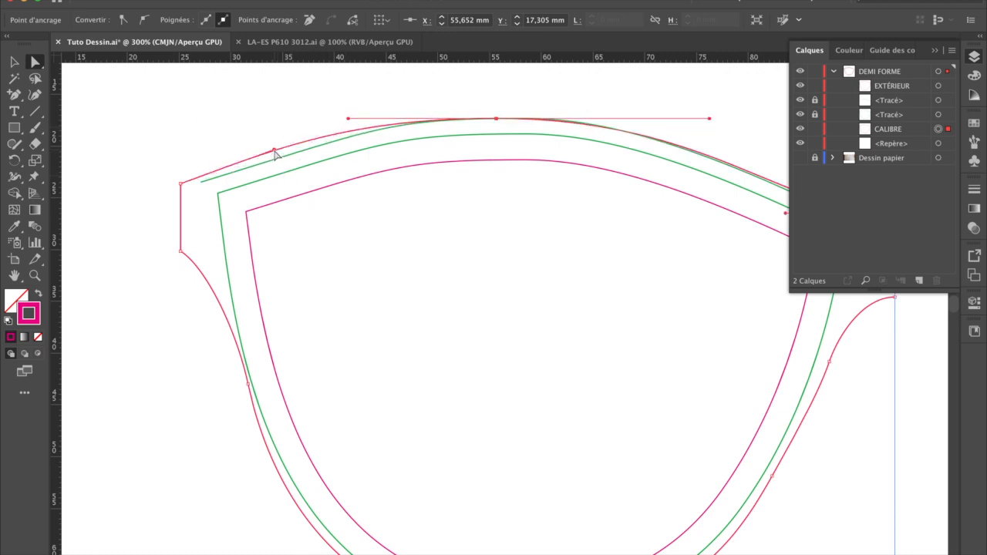
pyautogui.click(339, 223)
# Step: Raise the outer outline's bottom anchor onto the 2.5 mm green offset and shift the two nose-side anchors inward
pyautogui.hscroll(3, 437, 258)
pyautogui.scroll(-5, 437, 265)
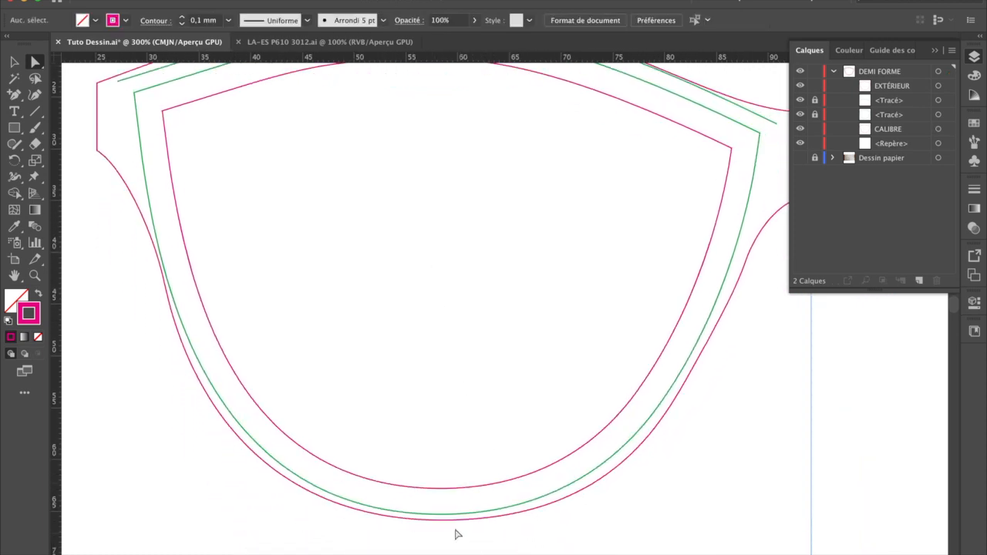
pyautogui.click(451, 520)
pyautogui.moveTo(441, 520); pyautogui.dragTo(441, 514)
pyautogui.moveTo(690, 371); pyautogui.dragTo(688, 376)
pyautogui.click(746, 261)
pyautogui.press('Left')
pyautogui.press('Left')
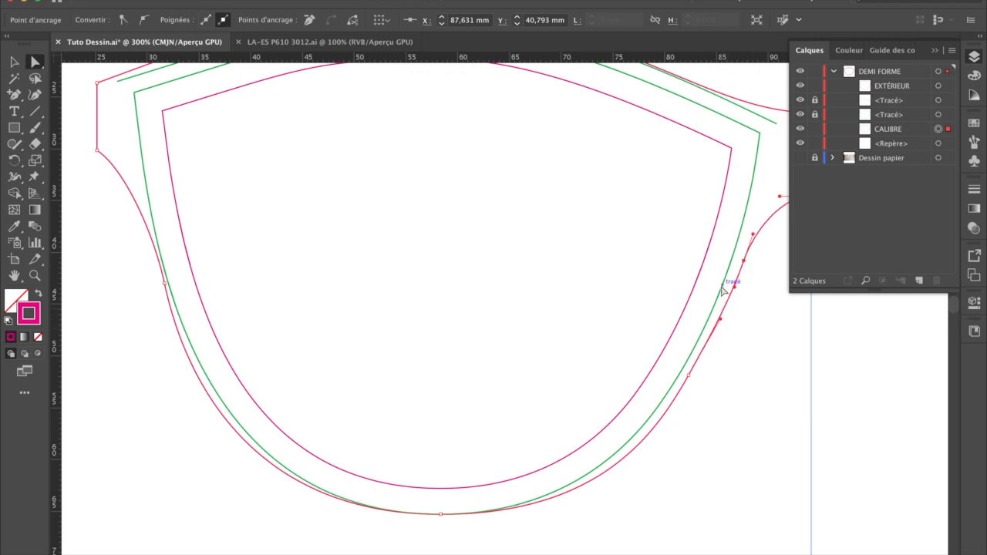
pyautogui.click(735, 345)
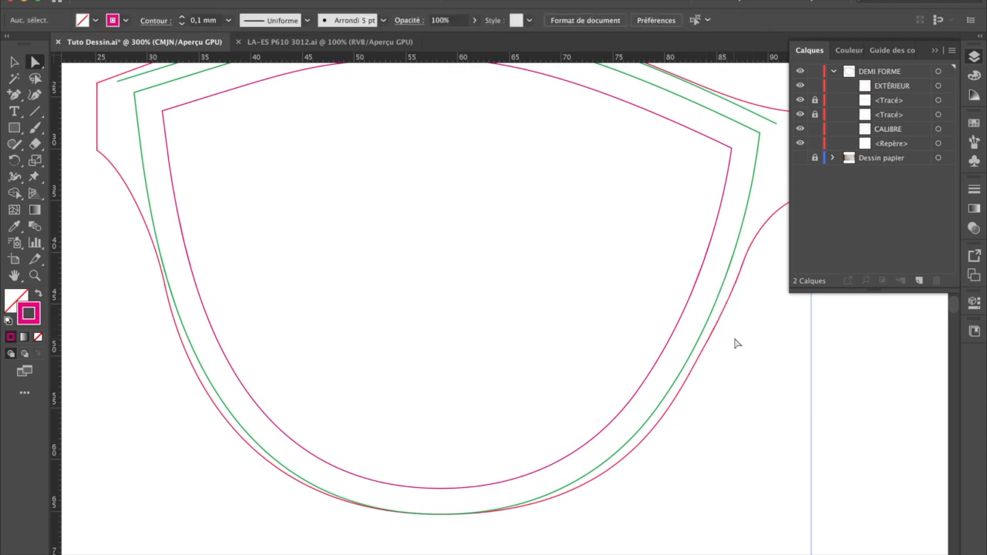
# Step: Adjust the nose-side handle and lengthen the bottom anchor's nose-side handle so the lower curve follows the green offset
pyautogui.click(737, 282)
pyautogui.moveTo(734, 289); pyautogui.dragTo(732, 292)
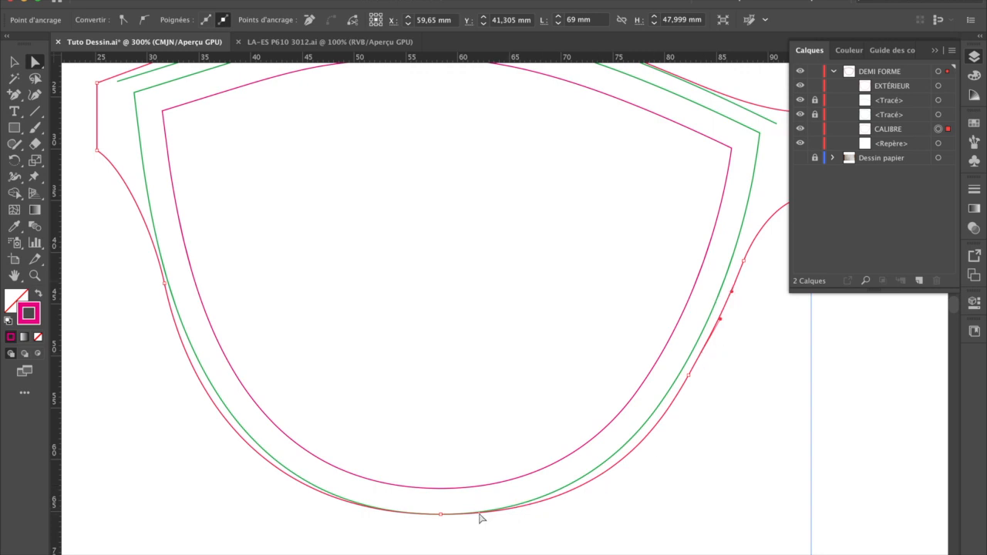
pyautogui.click(440, 513)
pyautogui.moveTo(564, 514)
pyautogui.mouseDown()
pyautogui.moveTo(603, 514)
pyautogui.moveTo(582, 515)
pyautogui.mouseUp()
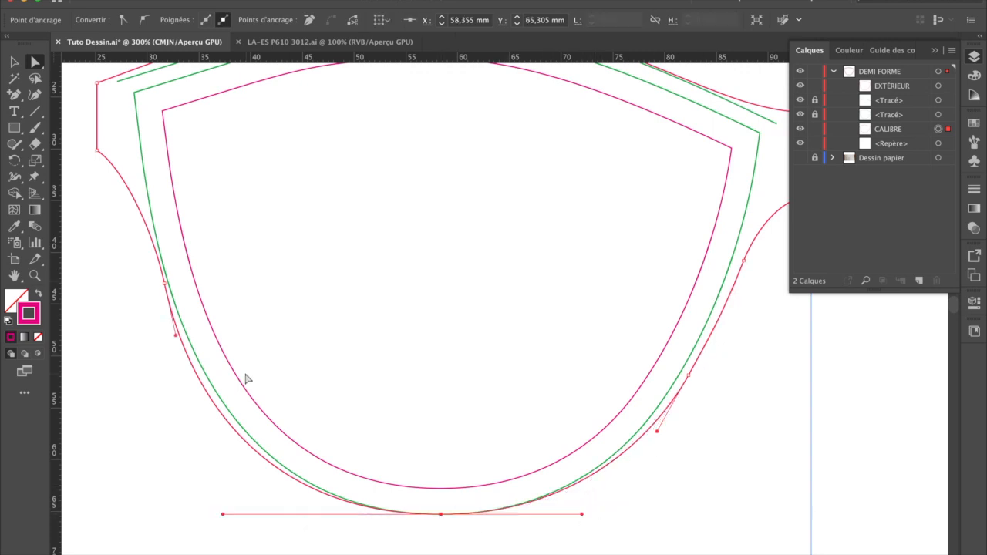
# Step: Move the temple-side anchor to X 32.047 mm and adjust the surrounding handles so the lower temple-side curve follows the green offset
pyautogui.click(165, 284)
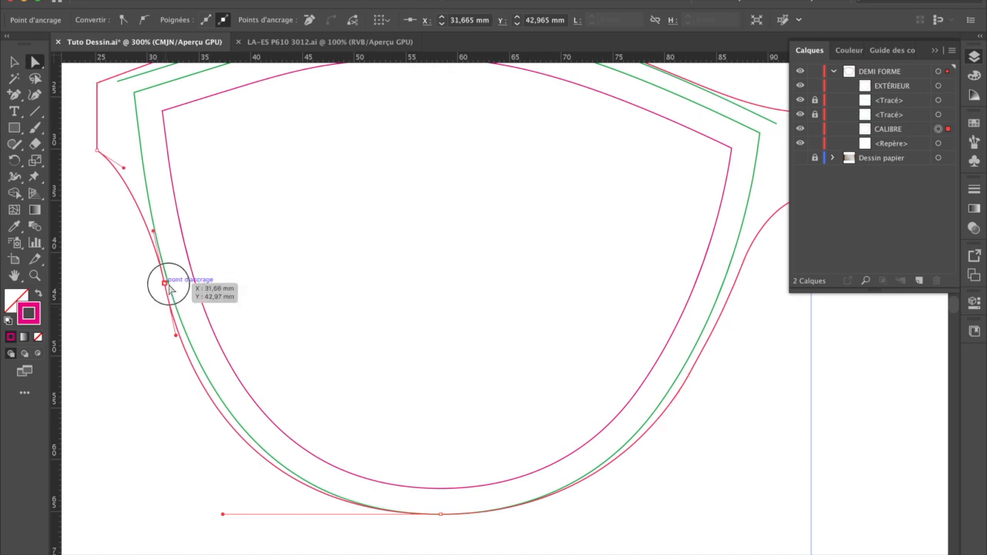
pyautogui.moveTo(169, 287)
pyautogui.mouseDown()
pyautogui.moveTo(125, 285)
pyautogui.moveTo(168, 285)
pyautogui.mouseUp()
pyautogui.moveTo(180, 336); pyautogui.dragTo(184, 339)
pyautogui.moveTo(224, 515); pyautogui.dragTo(236, 512)
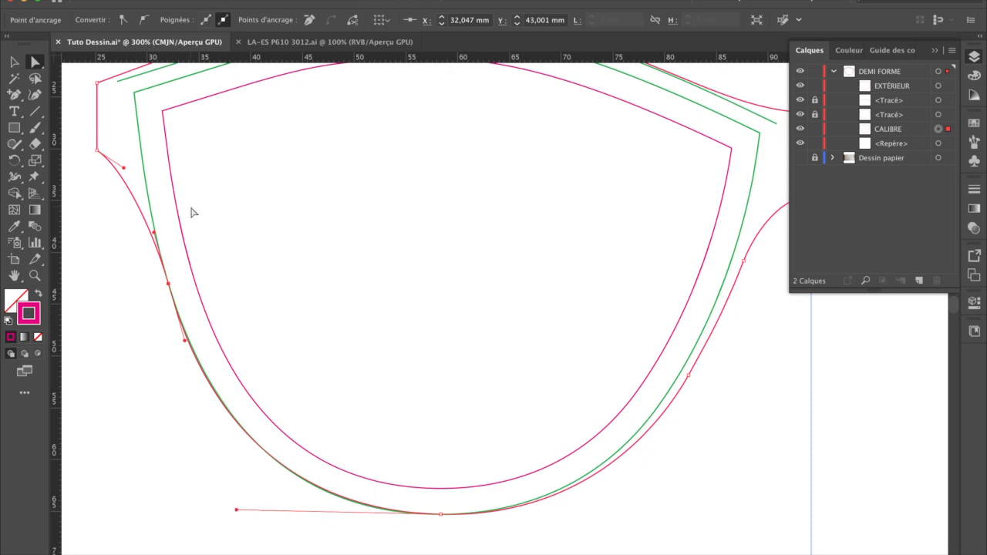
pyautogui.moveTo(133, 160); pyautogui.dragTo(147, 182)
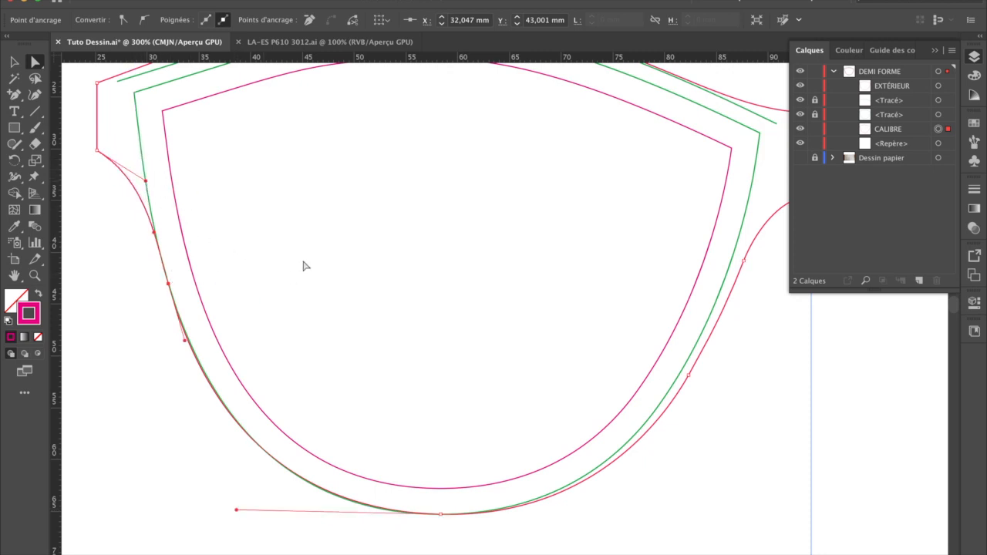
# Step: Shift the outer outline's top-centre anchor to X 57.498 mm and adjust the handles on both sides to follow the 4 mm green curve
pyautogui.scroll(3, 303, 266)
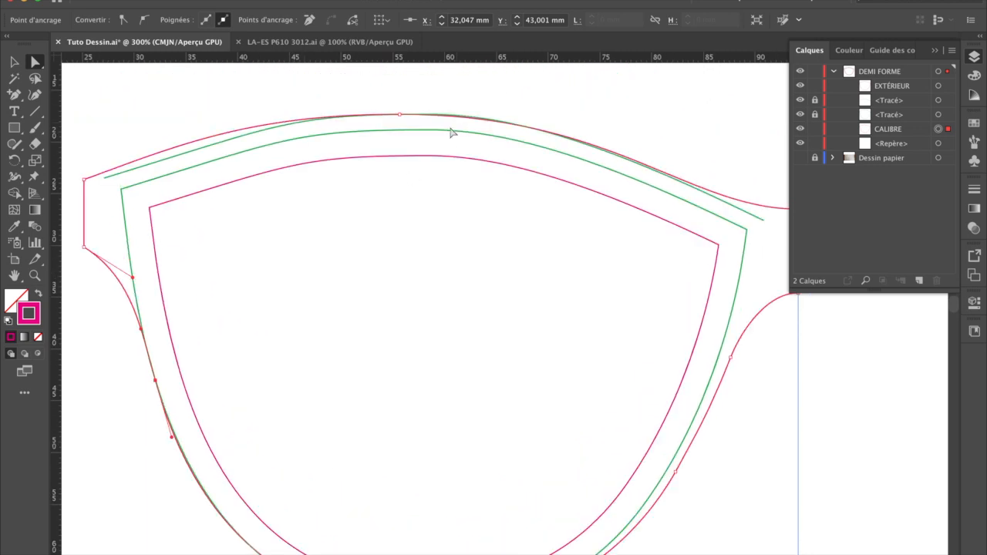
pyautogui.click(415, 159)
pyautogui.moveTo(405, 114); pyautogui.dragTo(419, 115)
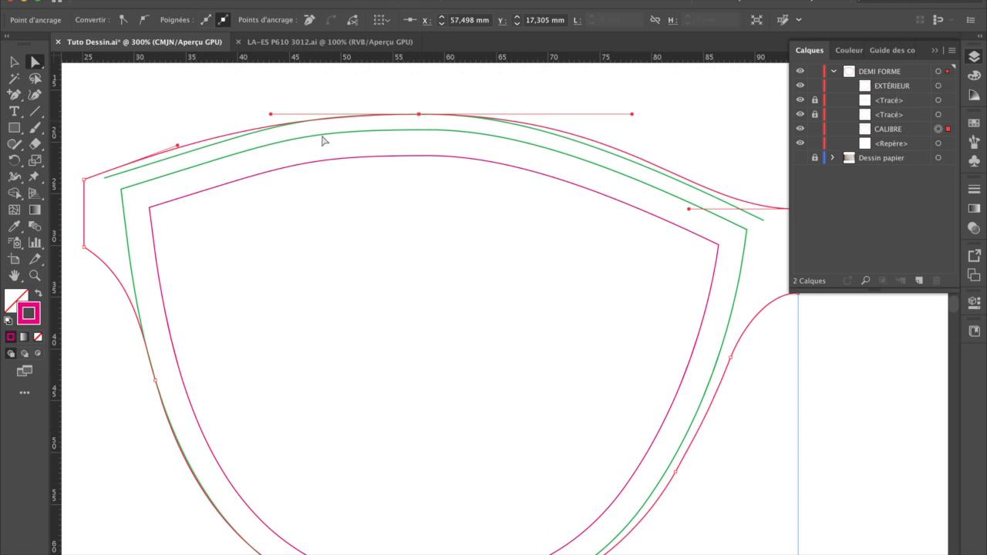
pyautogui.click(201, 142)
pyautogui.click(438, 120)
pyautogui.moveTo(632, 114); pyautogui.dragTo(604, 115)
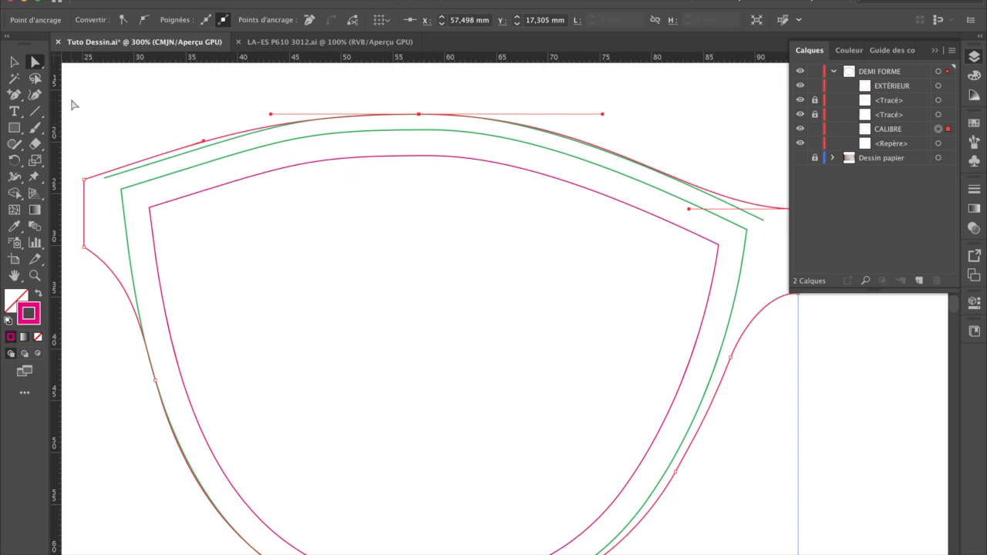
pyautogui.press('super+minus')
pyautogui.press('super+minus')
pyautogui.moveTo(517, 436); pyautogui.dragTo(471, 292)
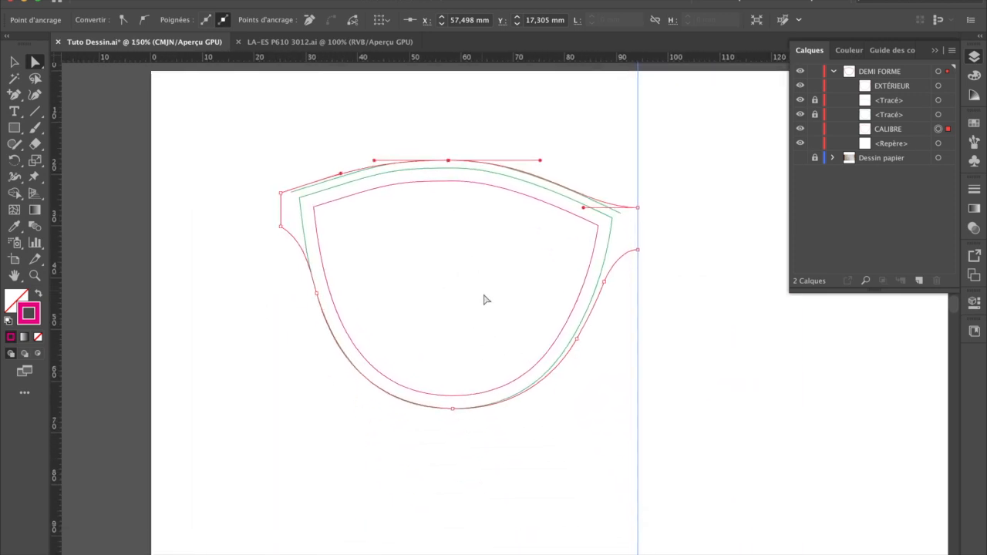
# Step: Hide the two locked green offset paths and deselect the outer outline
pyautogui.click(885, 103)
pyautogui.click(800, 101)
pyautogui.click(800, 115)
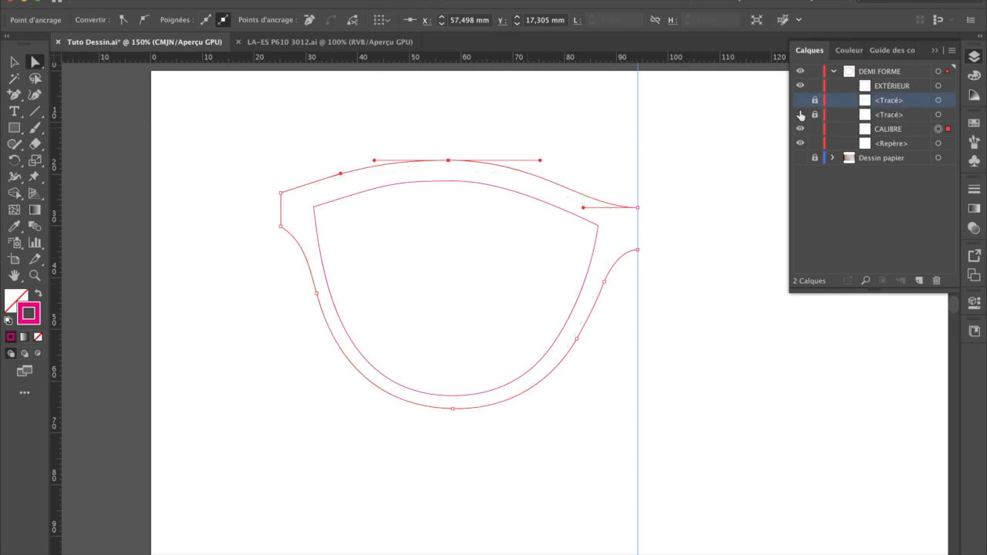
pyautogui.click(14, 62)
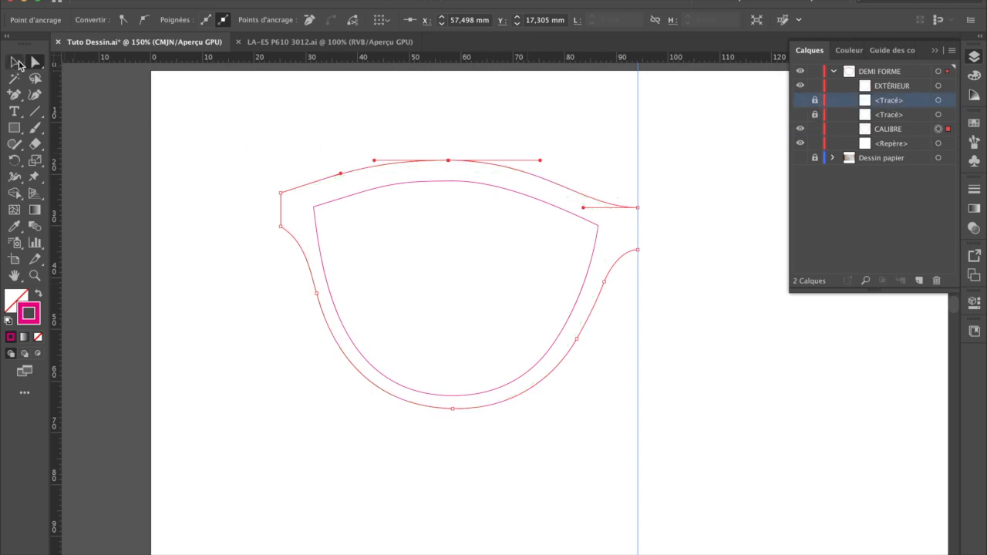
pyautogui.click(480, 100)
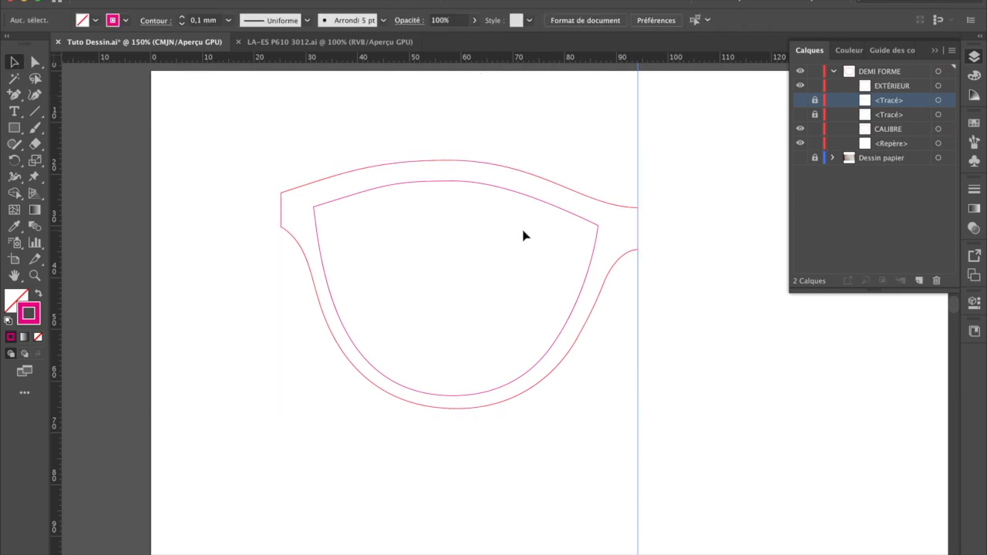
# Step: Select the outer outline together with the lens opening and copy both paths
pyautogui.click(494, 189)
pyautogui.click(502, 124)
pyautogui.click(508, 173)
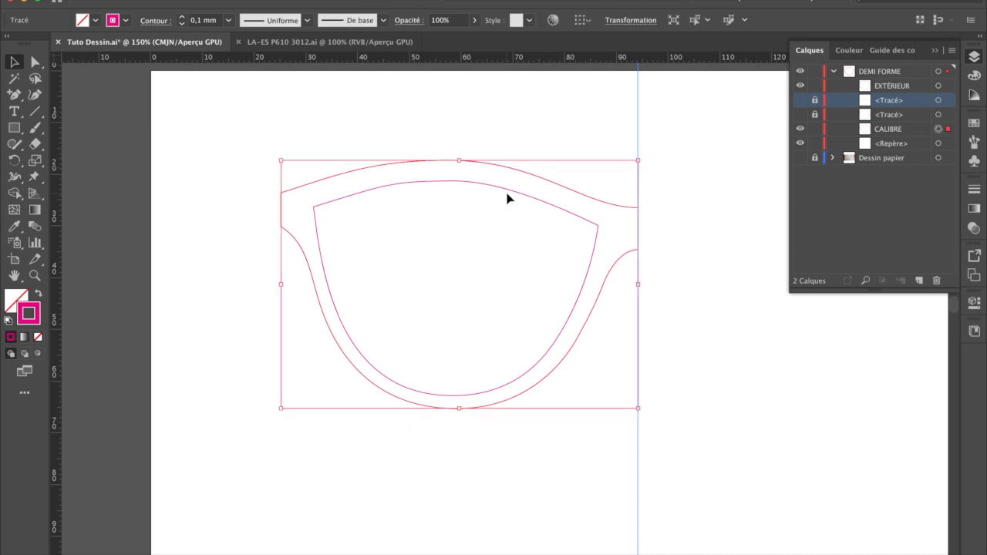
pyautogui.keyDown('shift'); pyautogui.click(508, 194); pyautogui.keyUp('shift')
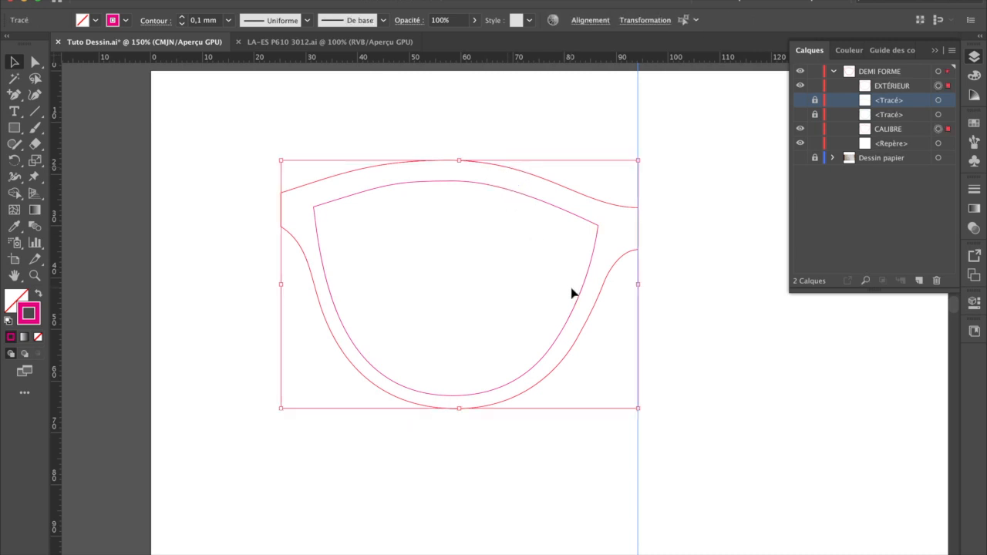
pyautogui.click(547, 128)
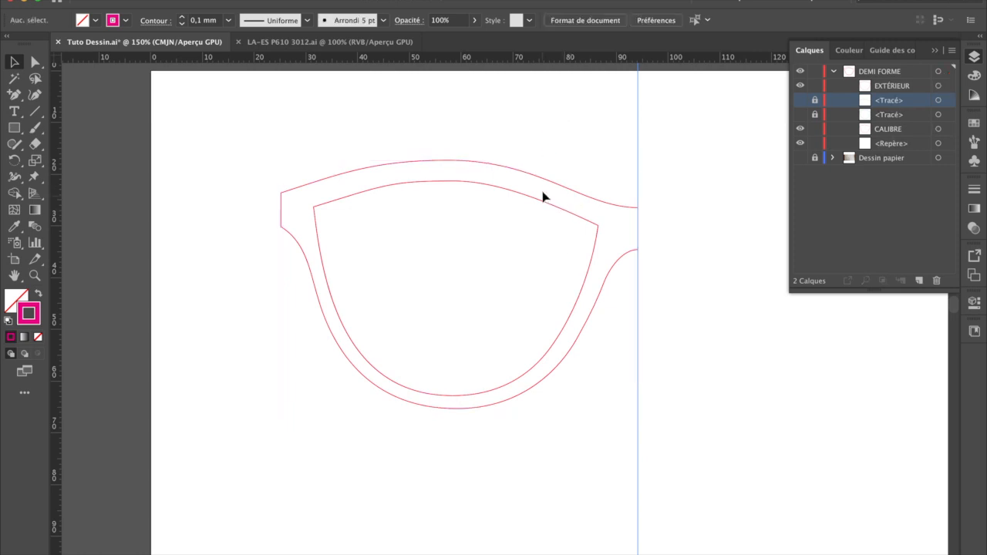
pyautogui.click(543, 184)
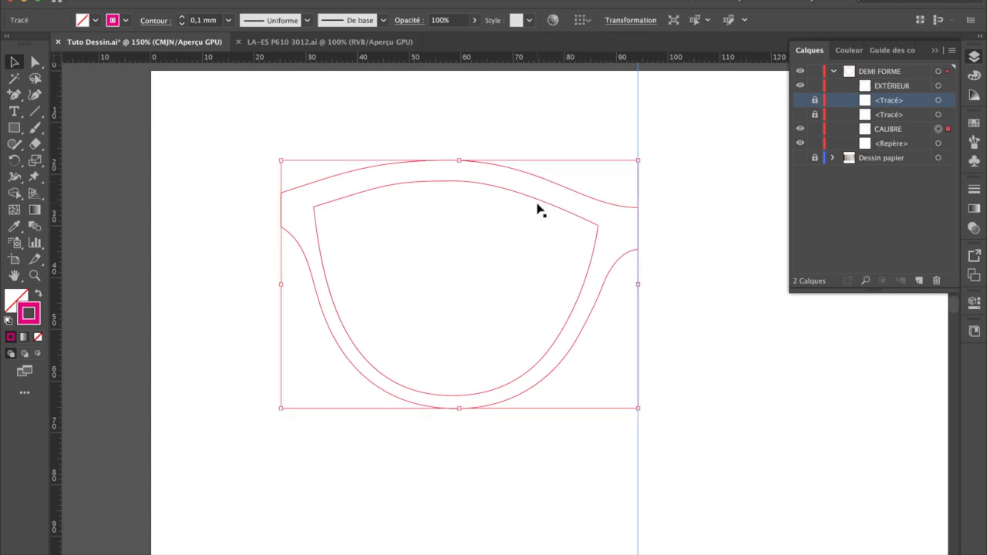
pyautogui.keyDown('shift'); pyautogui.click(539, 204); pyautogui.keyUp('shift')
pyautogui.click(157, 1)
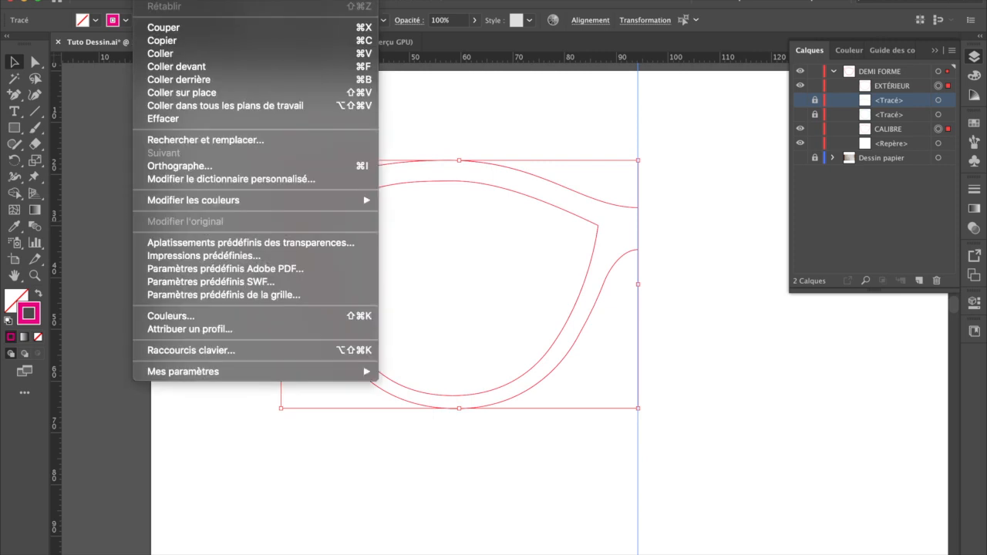
pyautogui.click(162, 40)
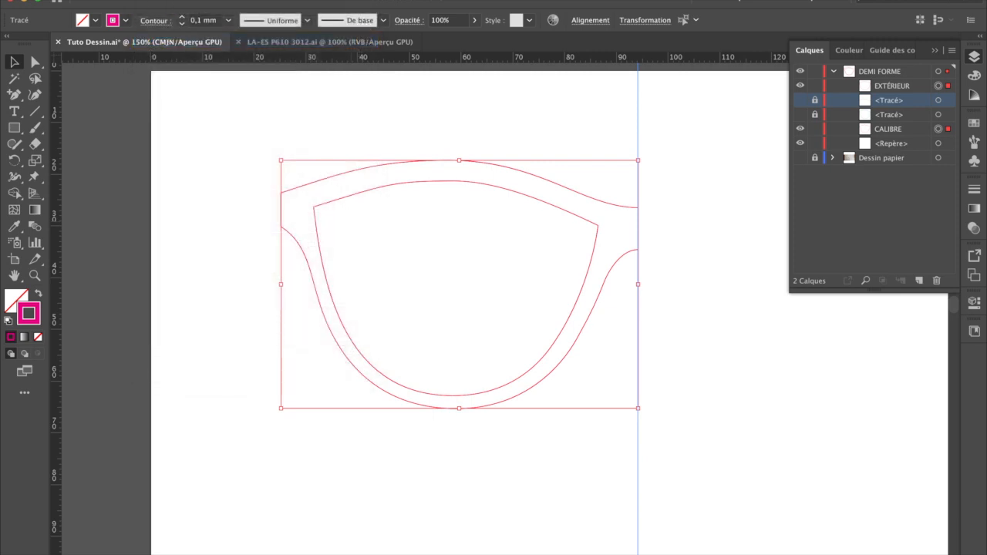
# Step: Reflect the outer outline and lens opening across the vertical centre guide with the Reflect tool
pyautogui.click(166, 1)
pyautogui.click(161, 0)
pyautogui.moveTo(21, 161); pyautogui.dragTo(71, 175)
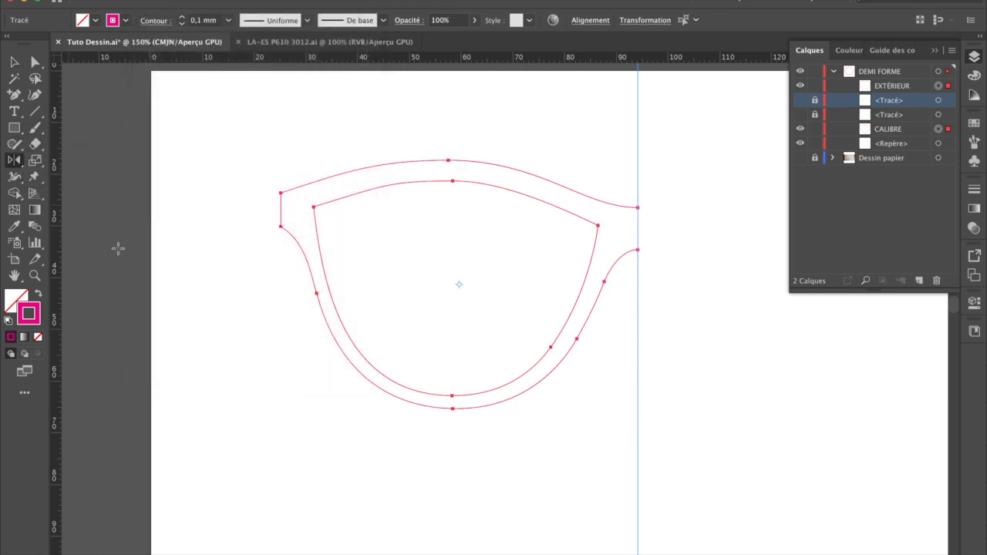
pyautogui.click(636, 138)
pyautogui.moveTo(281, 193); pyautogui.dragTo(938, 201)
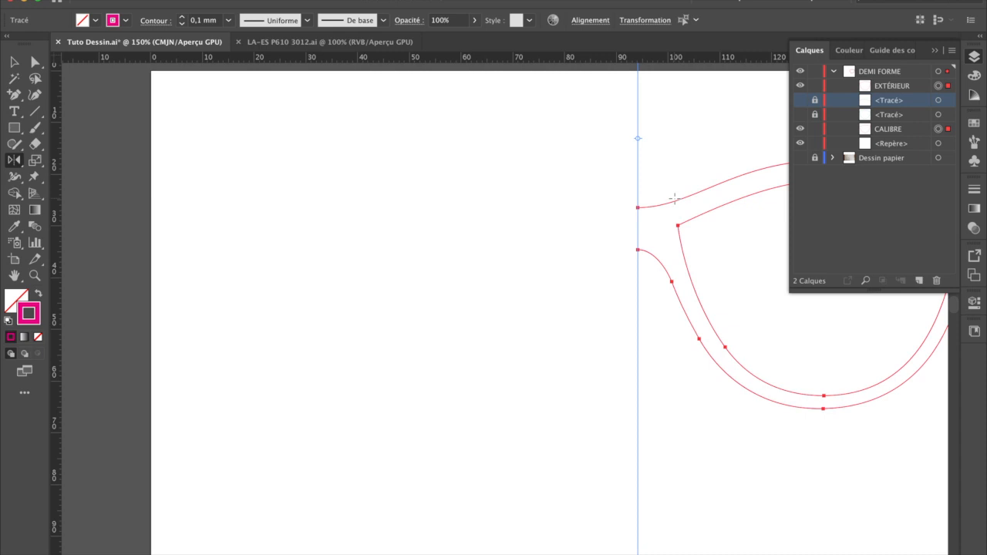
# Step: Paste the copied half frame in place beside its mirrored half and deselect it
pyautogui.click(151, 1)
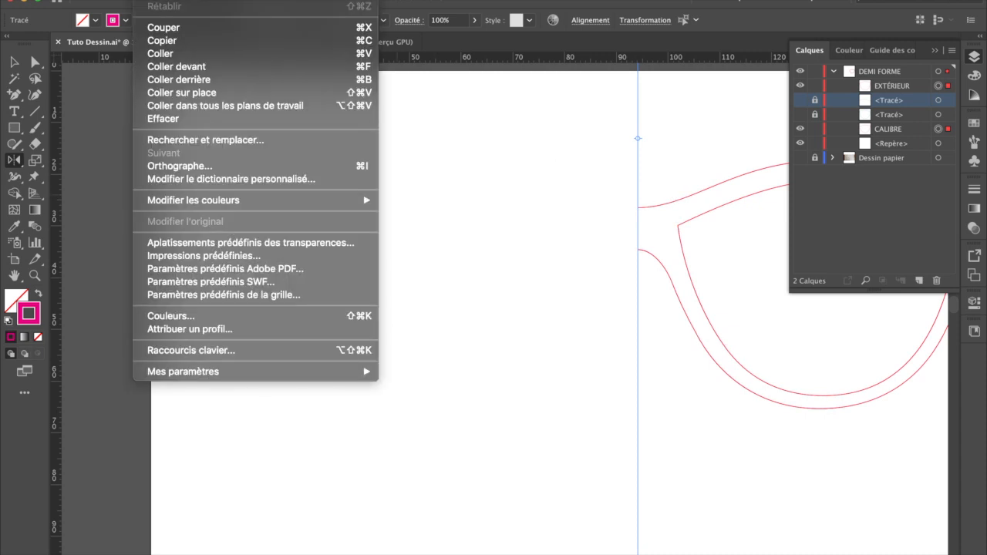
pyautogui.click(209, 94)
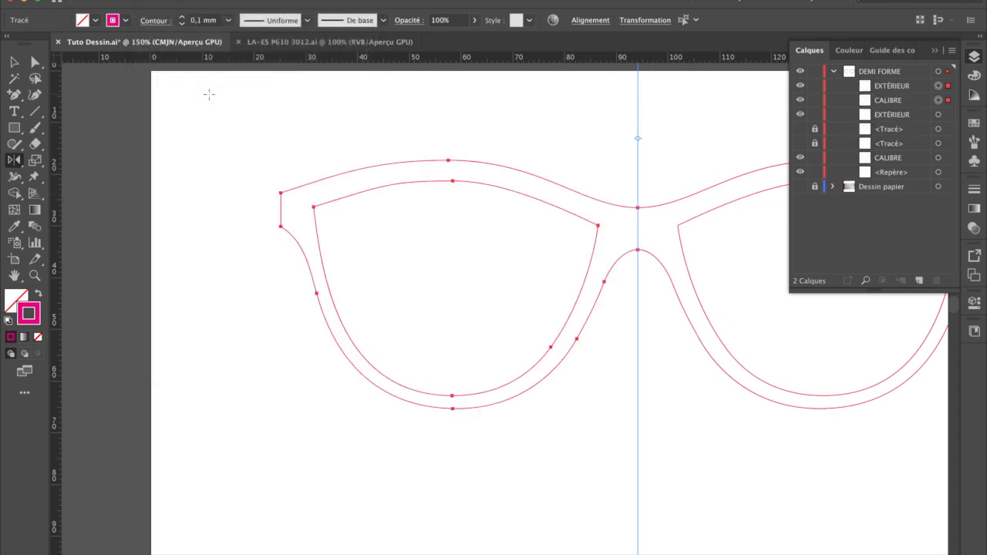
pyautogui.press('v')
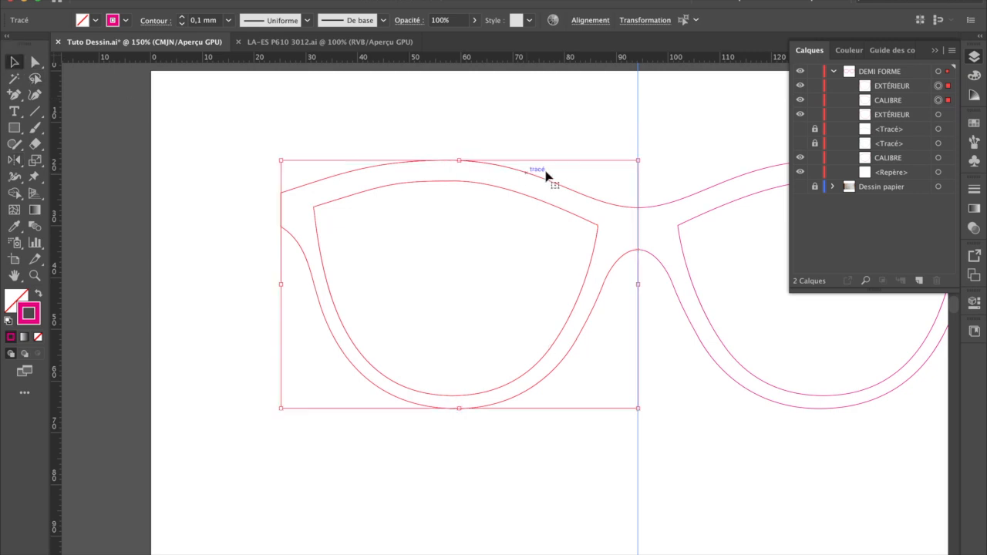
pyautogui.click(594, 128)
pyautogui.moveTo(597, 125); pyautogui.dragTo(395, 118)
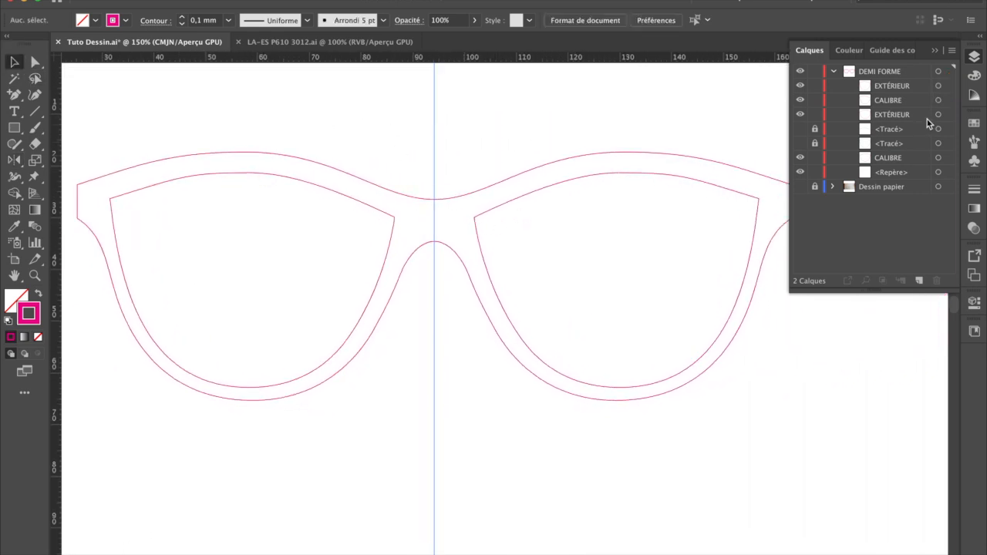
# Step: Delete the two locked, hidden <Tracé> offset paths from the DEMI FORME layer
pyautogui.click(891, 88)
pyautogui.click(892, 114)
pyautogui.click(893, 89)
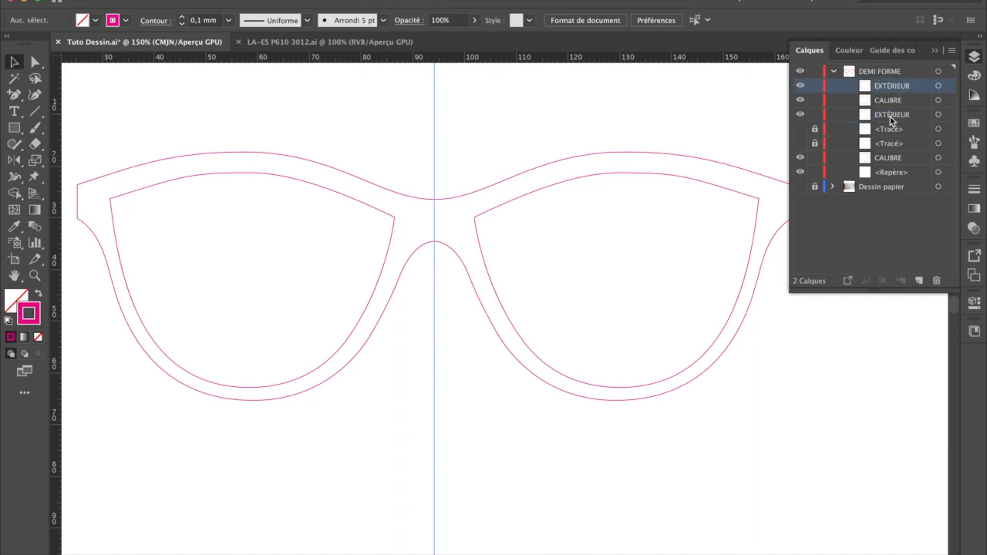
pyautogui.click(890, 115)
pyautogui.click(890, 102)
pyautogui.click(890, 158)
pyautogui.click(891, 129)
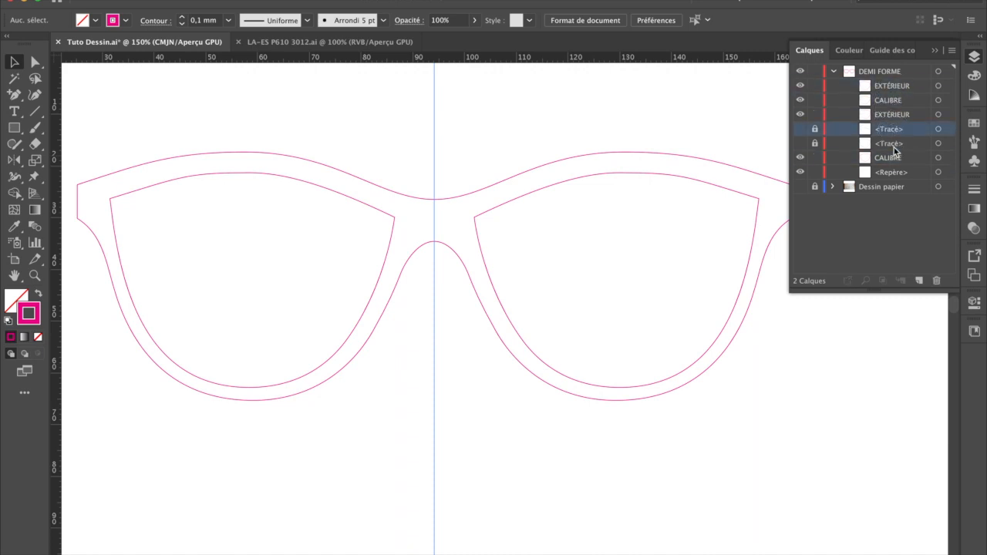
pyautogui.keyDown('shift'); pyautogui.click(894, 144); pyautogui.keyUp('shift')
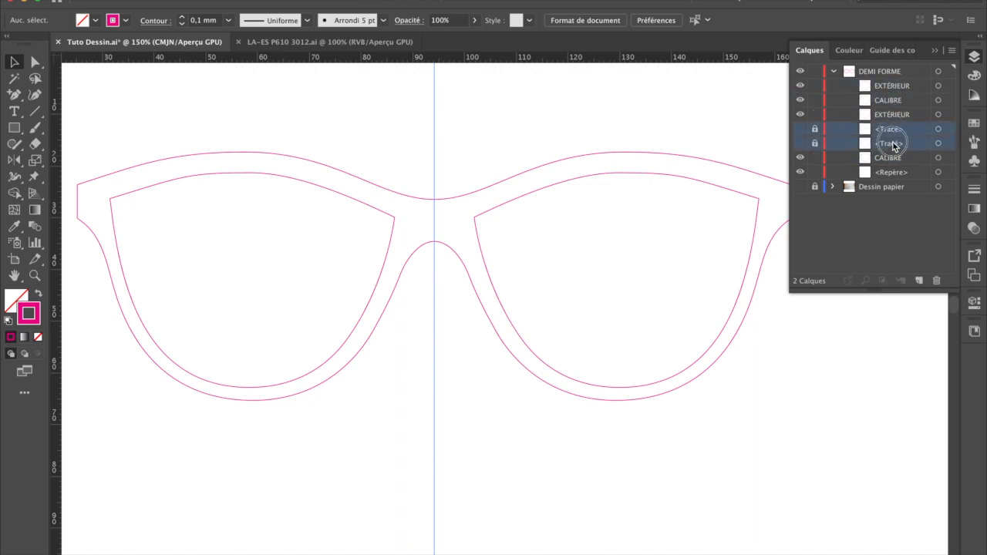
pyautogui.click(938, 281)
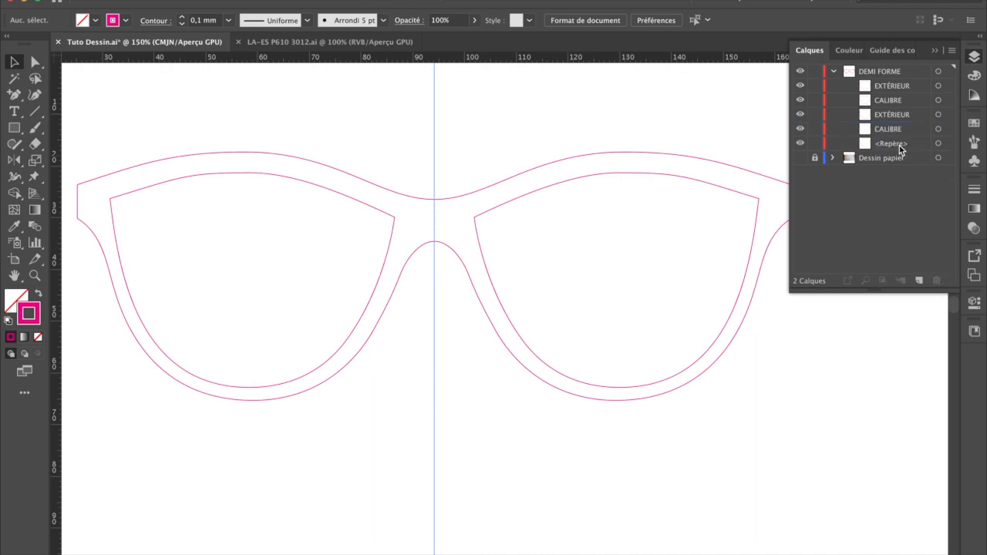
# Step: Join the two outer half outlines at the bridge into a single path
pyautogui.click(410, 198)
pyautogui.keyDown('shift'); pyautogui.click(464, 199); pyautogui.keyUp('shift')
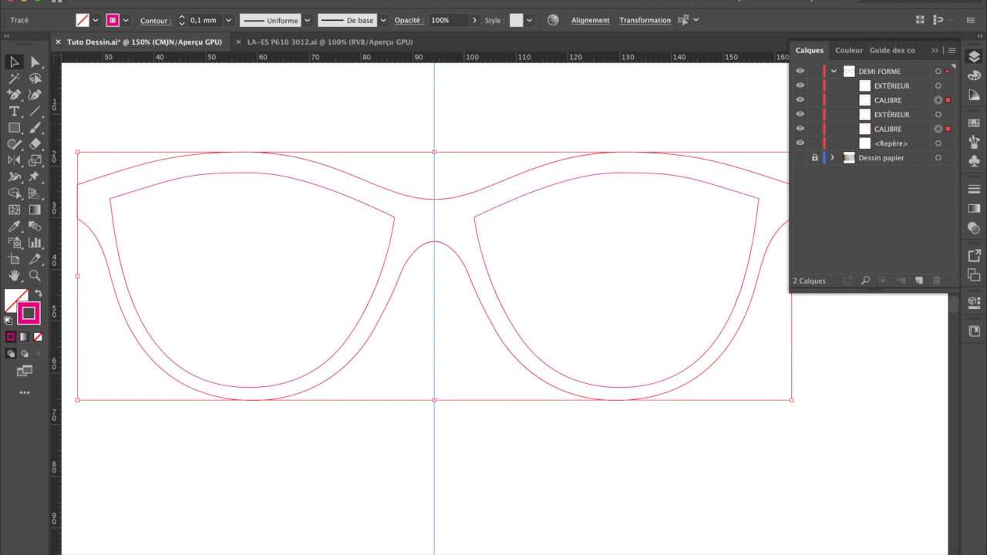
pyautogui.click(197, 0)
pyautogui.moveTo(347, 268)
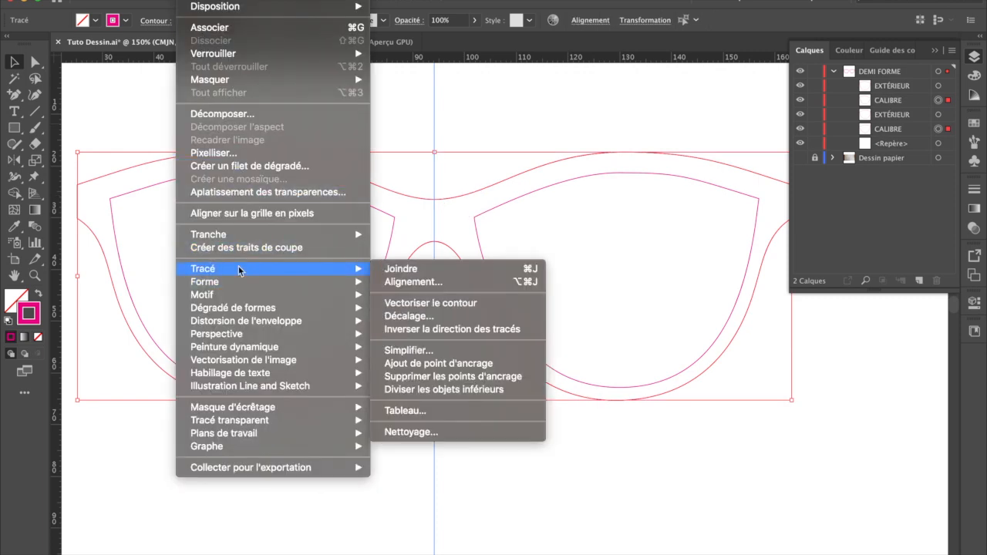
pyautogui.click(449, 269)
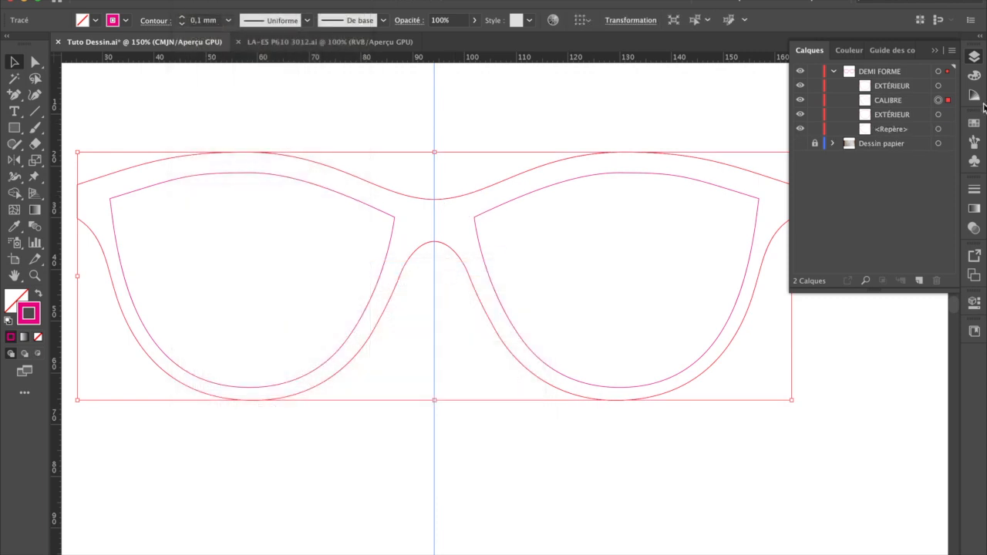
# Step: Rename the lower EXTÉRIEUR path as OD and the CALIBRE path as OG
pyautogui.click(883, 89)
pyautogui.click(882, 102)
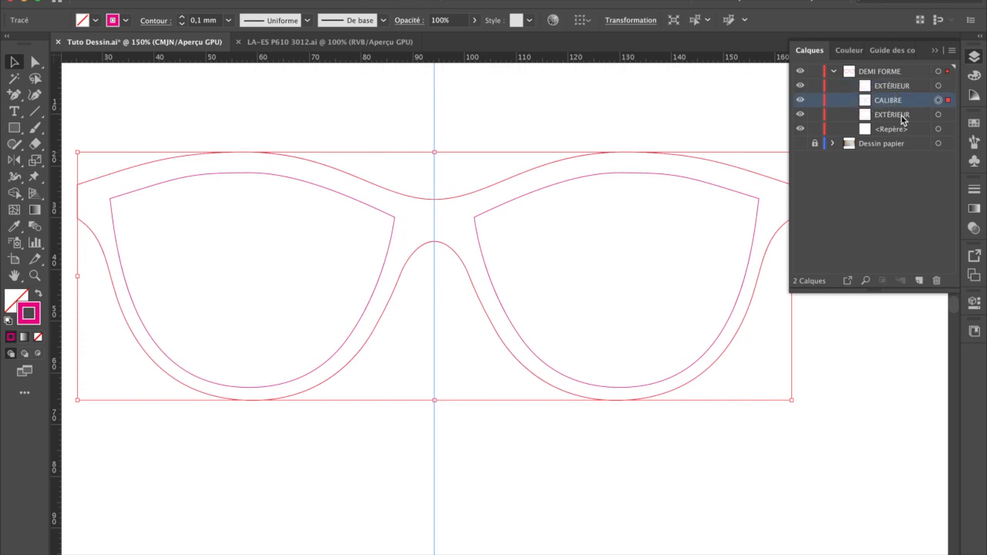
pyautogui.click(899, 116)
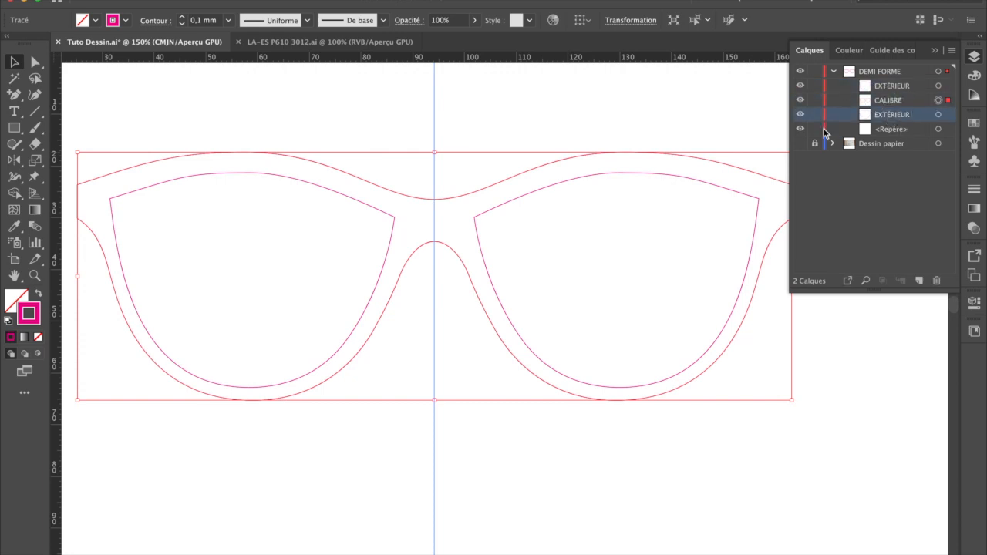
pyautogui.click(800, 114)
pyautogui.click(800, 114)
pyautogui.doubleClick(910, 115)
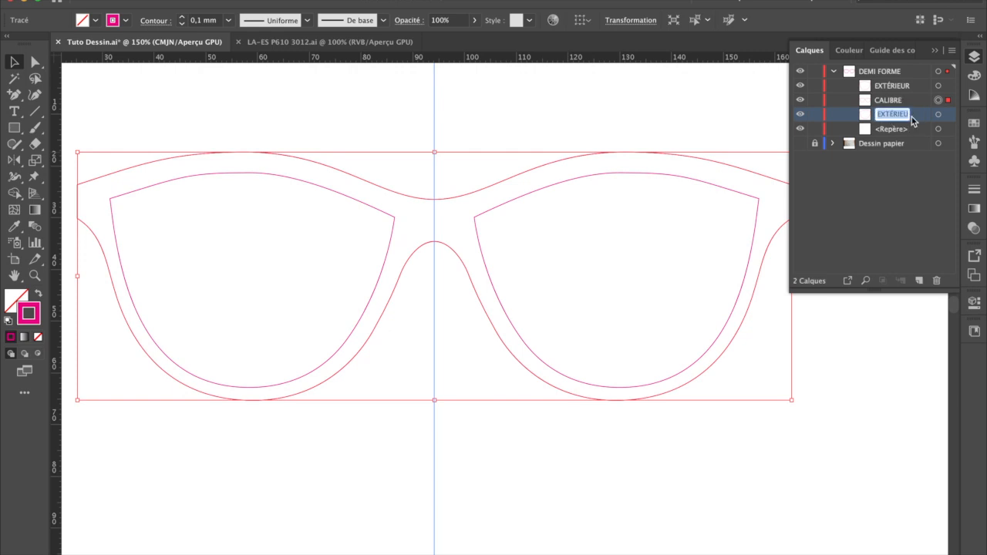
pyautogui.write('OD')
pyautogui.doubleClick(906, 103)
pyautogui.write('O')
pyautogui.click(218, 133)
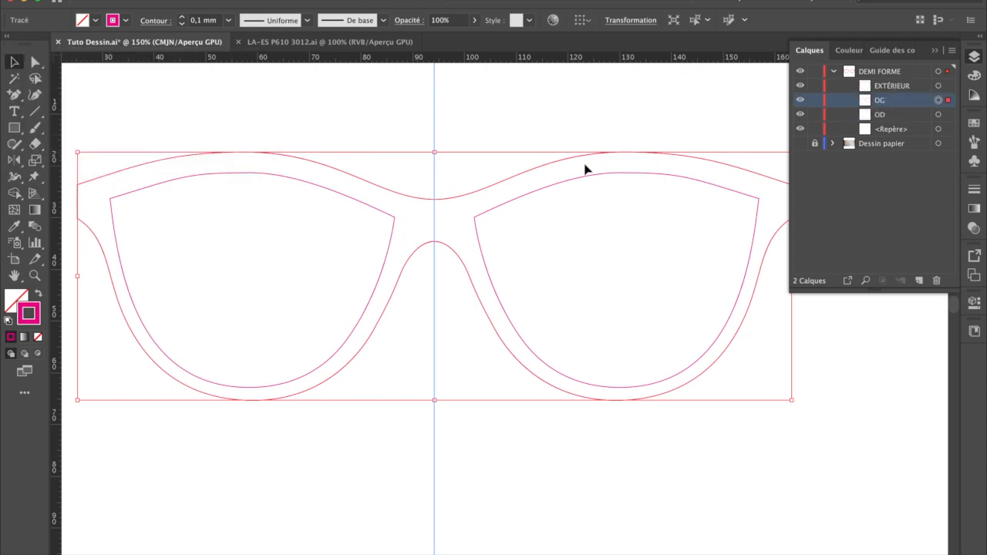
# Step: Check the two lens openings by selecting them, and view the whole frame at 100%
pyautogui.click(266, 92)
pyautogui.click(294, 155)
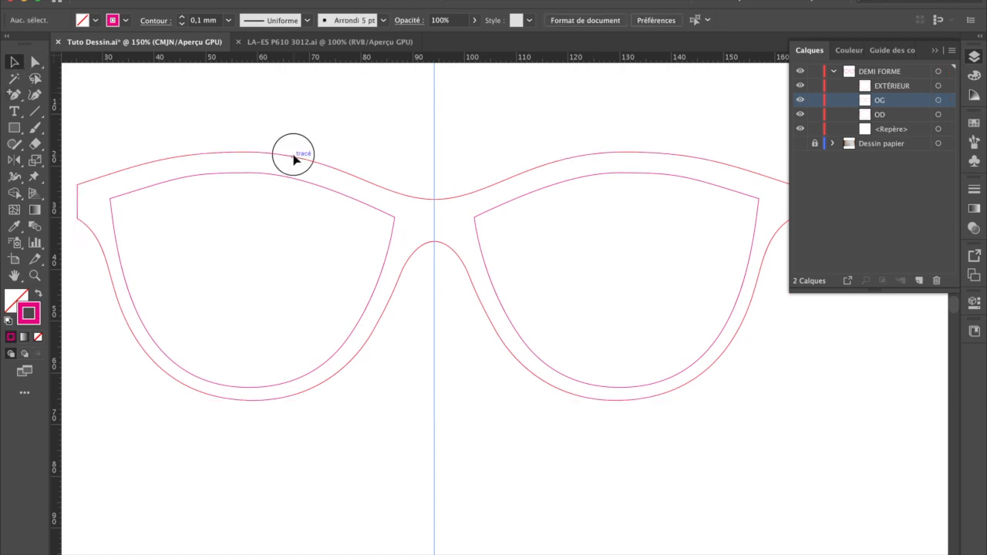
pyautogui.click(301, 181)
pyautogui.keyDown('shift'); pyautogui.click(533, 194); pyautogui.keyUp('shift')
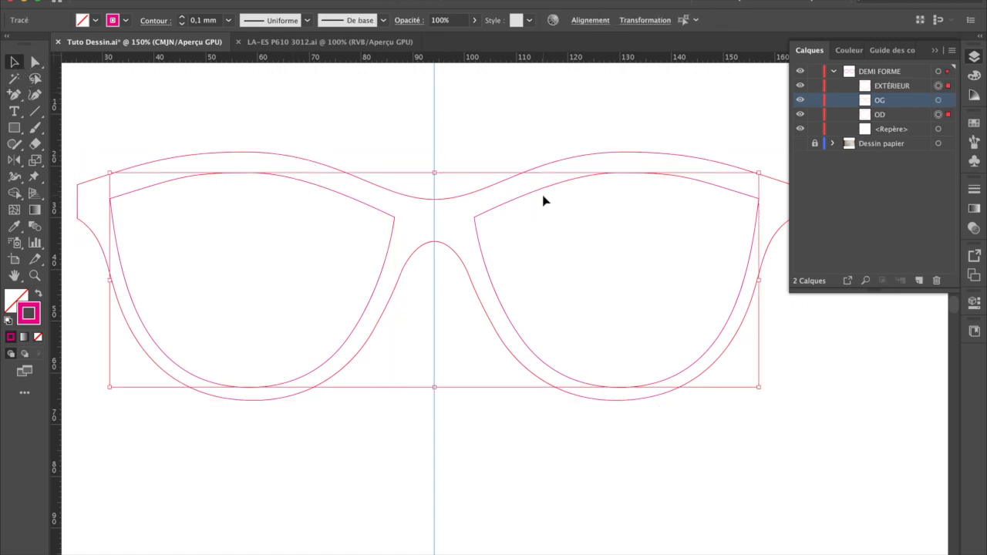
pyautogui.hotkey('ctrl', '-')
pyautogui.hotkey('ctrl', '-')
pyautogui.hotkey('ctrl', '1')
pyautogui.click(543, 197)
# Step: Rename the DEMI FORME layer as Tracé Monture and collapse its contents
pyautogui.doubleClick(898, 73)
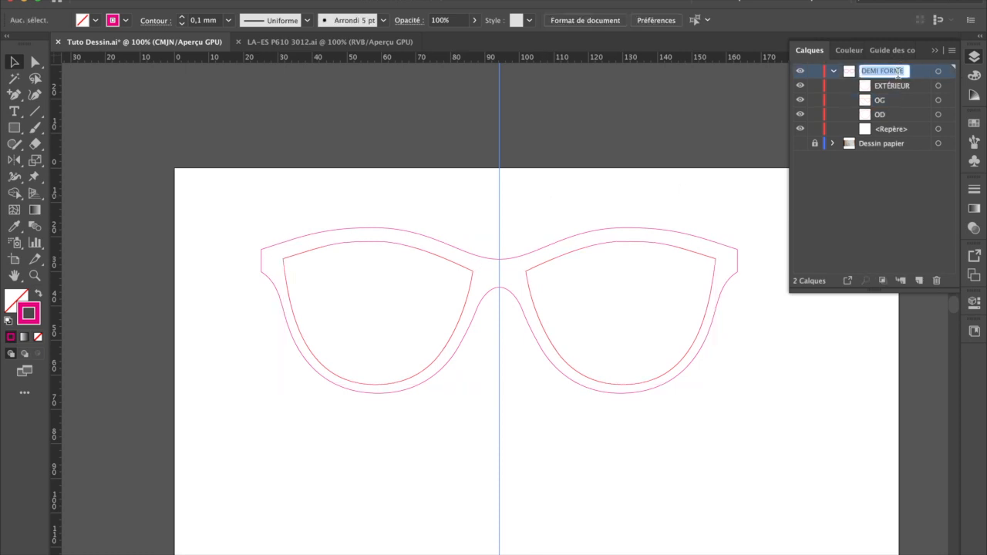
pyautogui.write('Tracé Monture')
pyautogui.press('Return')
pyautogui.click(891, 86)
pyautogui.click(884, 115)
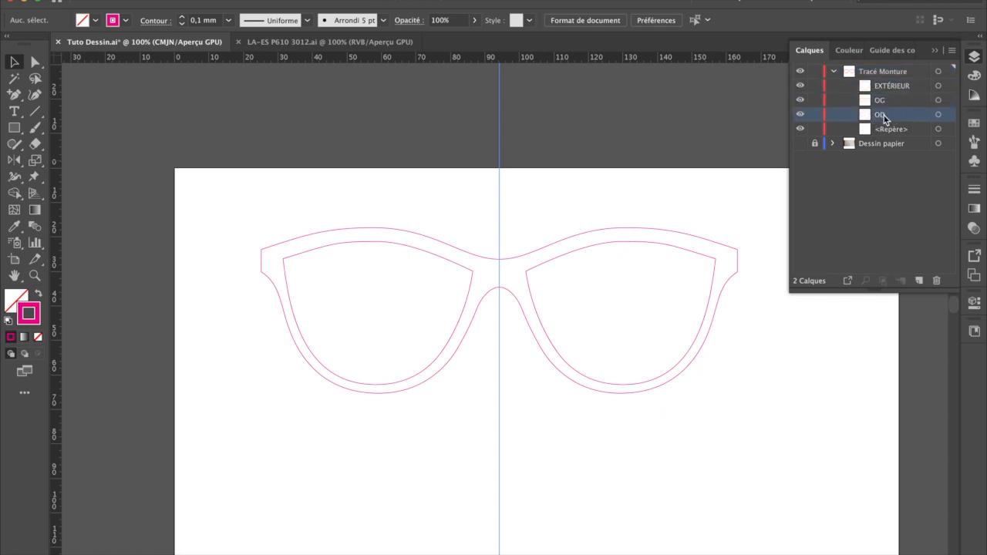
pyautogui.click(880, 129)
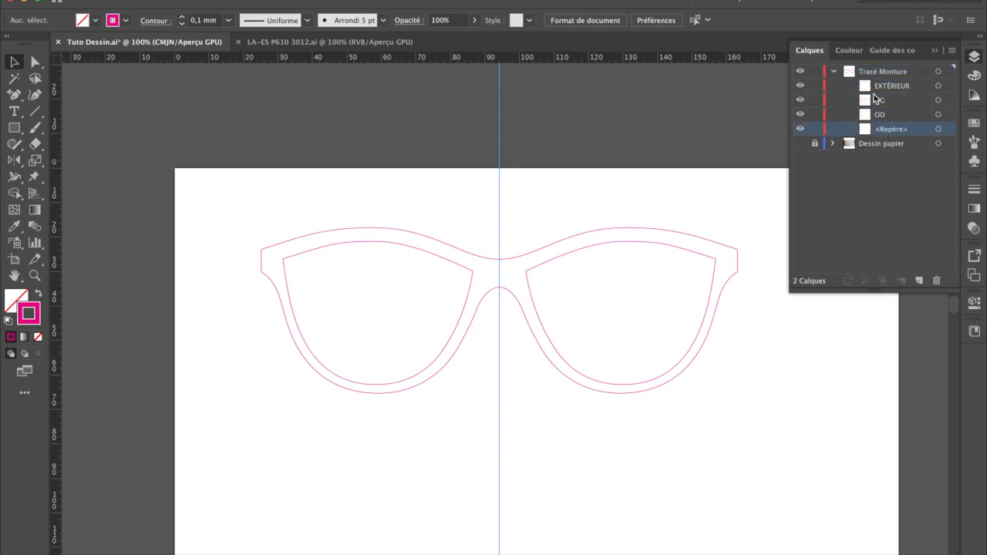
pyautogui.click(870, 71)
pyautogui.click(833, 72)
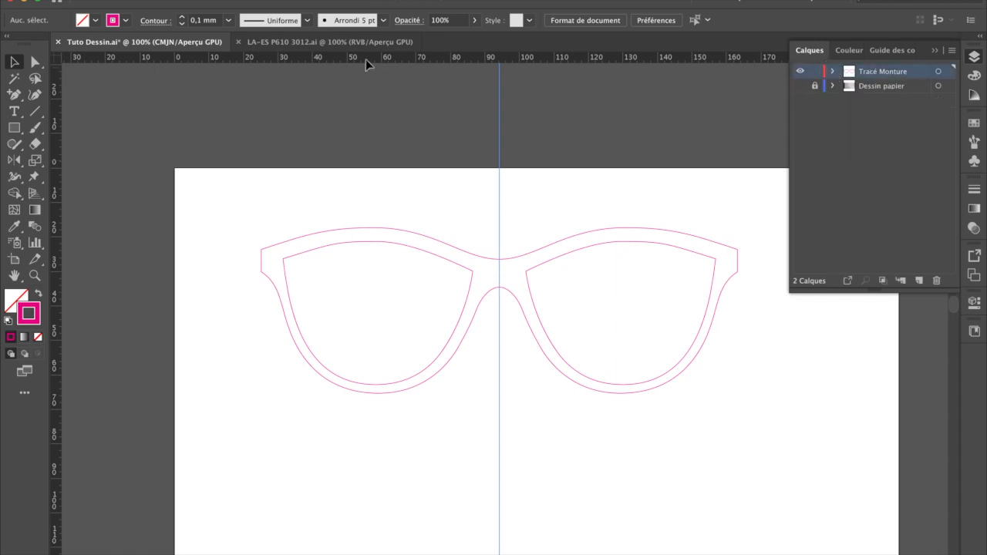
# Step: View the LA-ES P610 3012.ai acetate texture, return to Tuto Dessin.ai, and check the frame outlines by selecting them
pyautogui.click(359, 42)
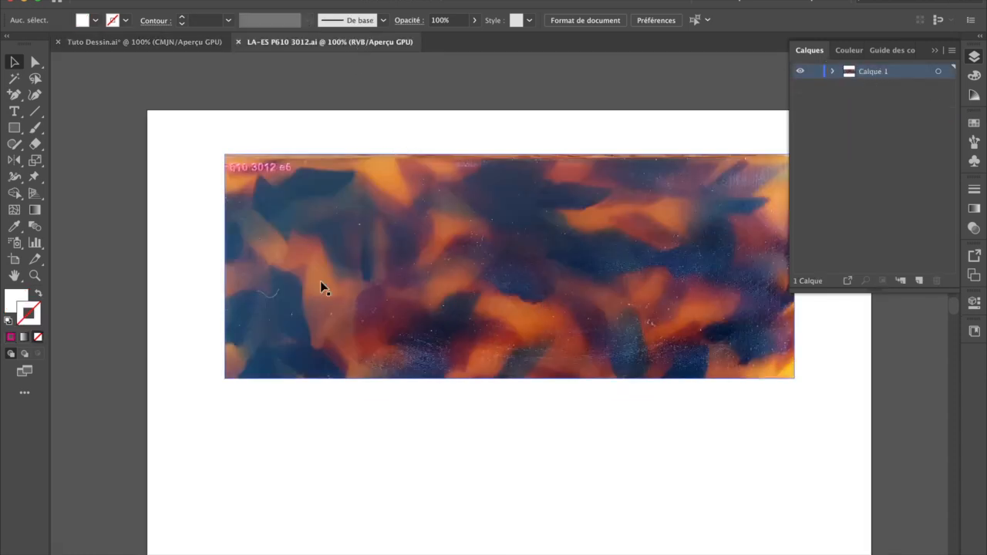
pyautogui.click(179, 45)
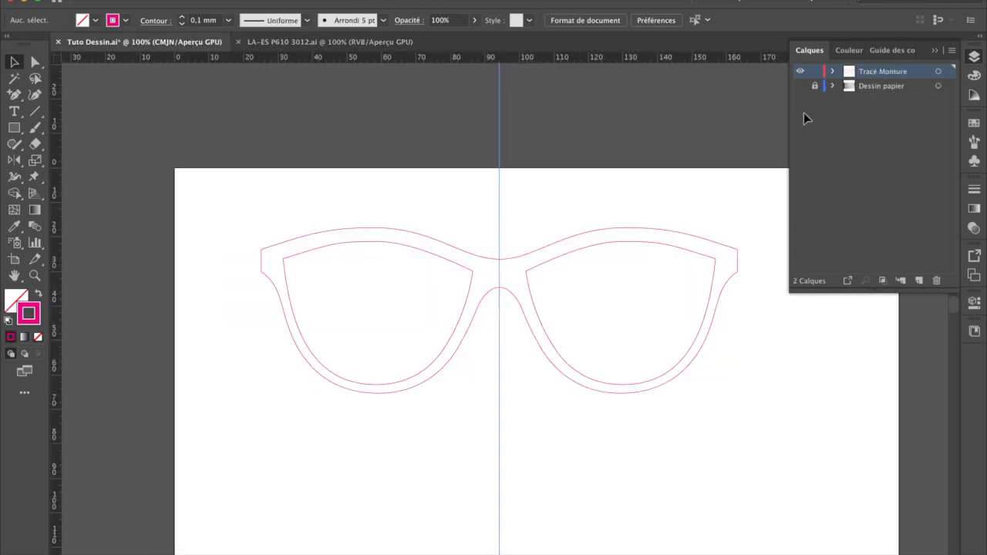
pyautogui.click(558, 250)
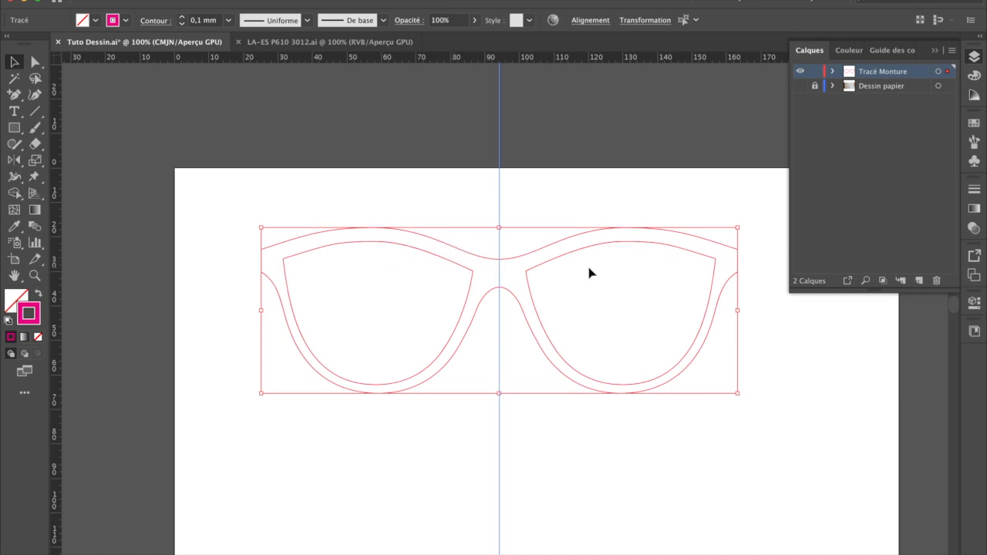
pyautogui.click(581, 222)
pyautogui.click(590, 255)
pyautogui.click(584, 192)
# Step: Copy the EXTÉRIEUR, OG and OD paths of the frame, leaving the centre guide out of the selection
pyautogui.moveTo(246, 222); pyautogui.dragTo(769, 399)
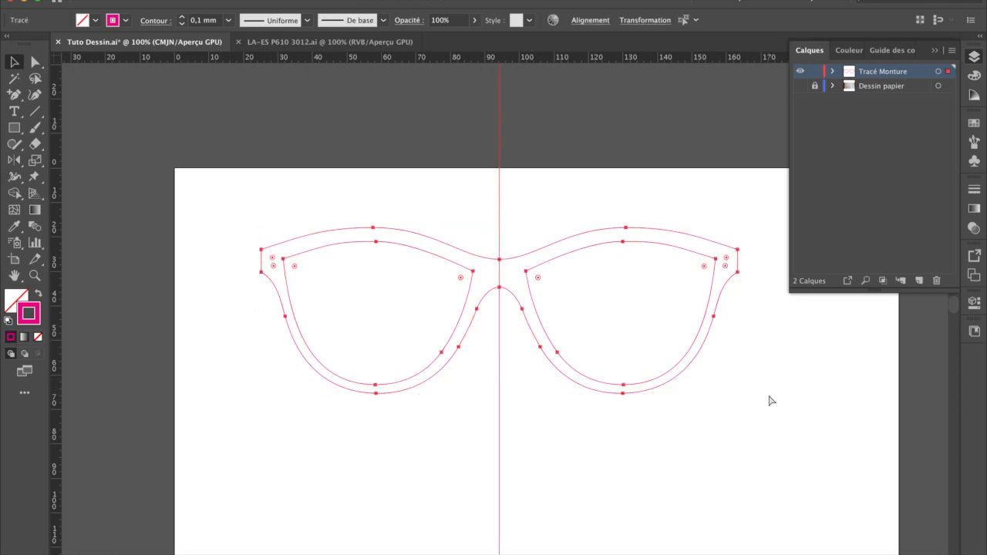
pyautogui.press('super+c')
pyautogui.click(833, 71)
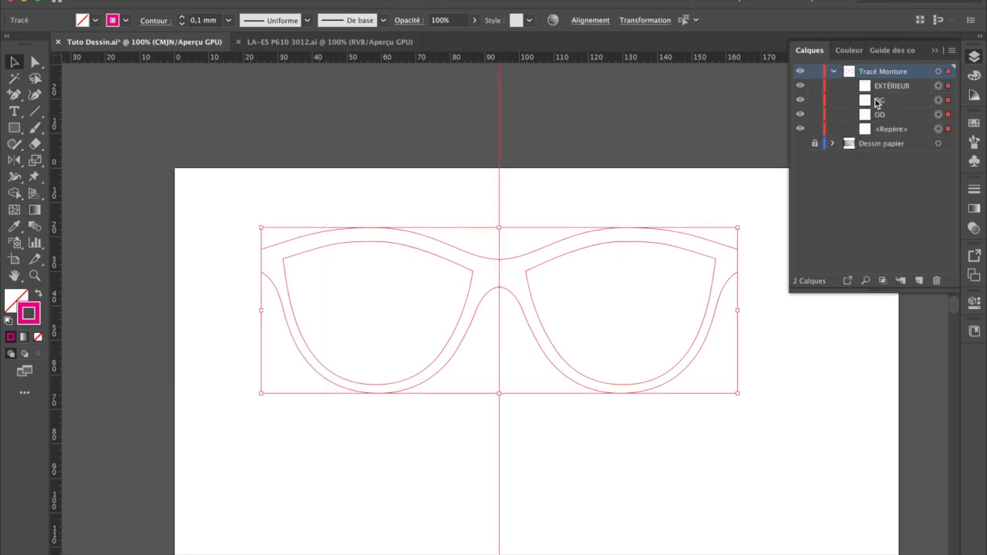
pyautogui.keyDown('shift'); pyautogui.click(887, 129); pyautogui.keyUp('shift')
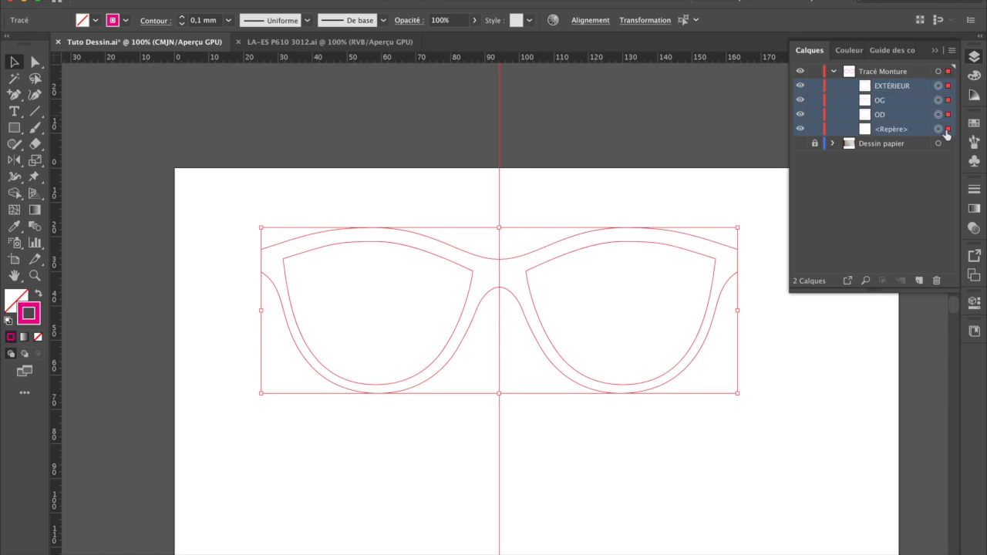
pyautogui.keyDown('shift'); pyautogui.click(938, 129); pyautogui.keyUp('shift')
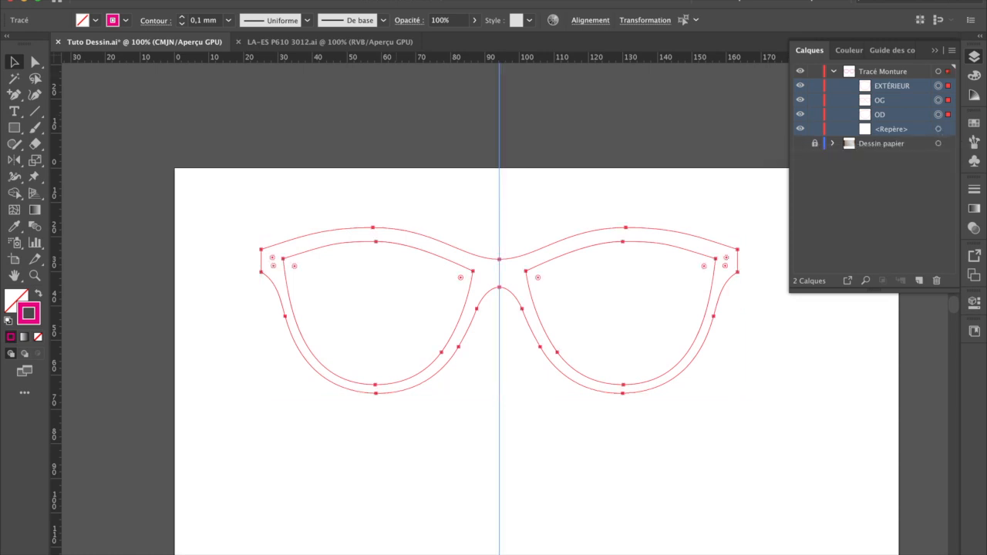
pyautogui.click(147, 2)
pyautogui.click(177, 42)
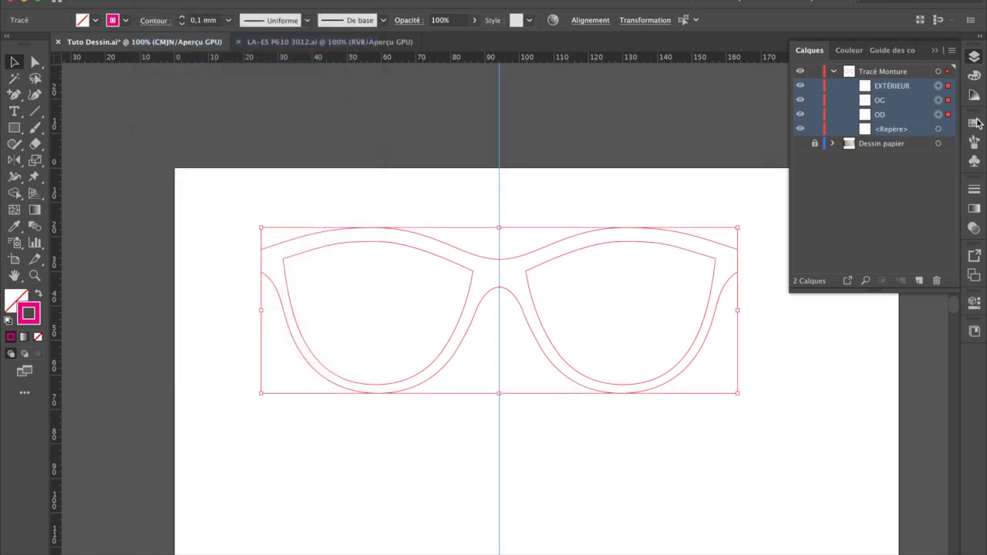
# Step: Collapse the Tracé Monture layer and create a new layer above it named Mise en couleur
pyautogui.click(833, 71)
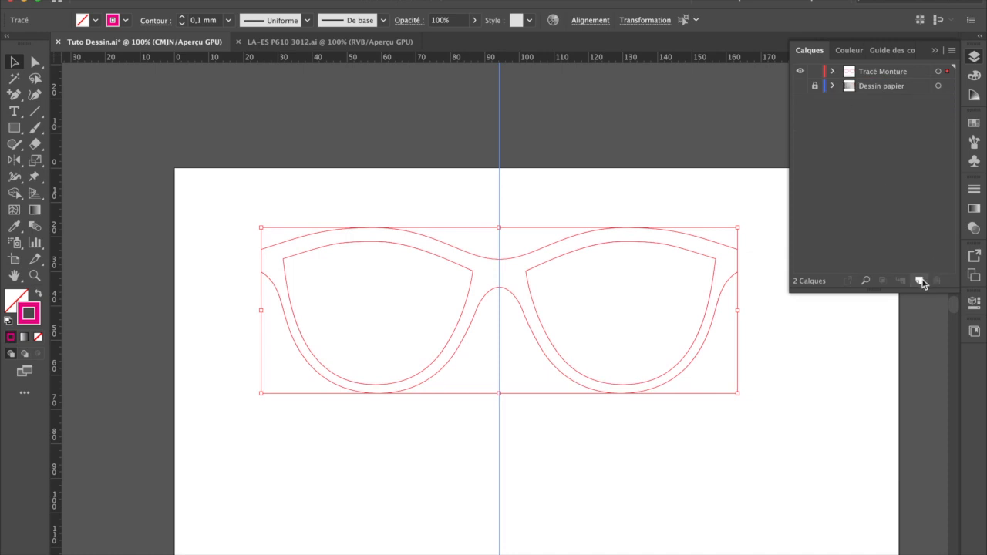
pyautogui.click(919, 281)
pyautogui.doubleClick(878, 71)
pyautogui.write('M')
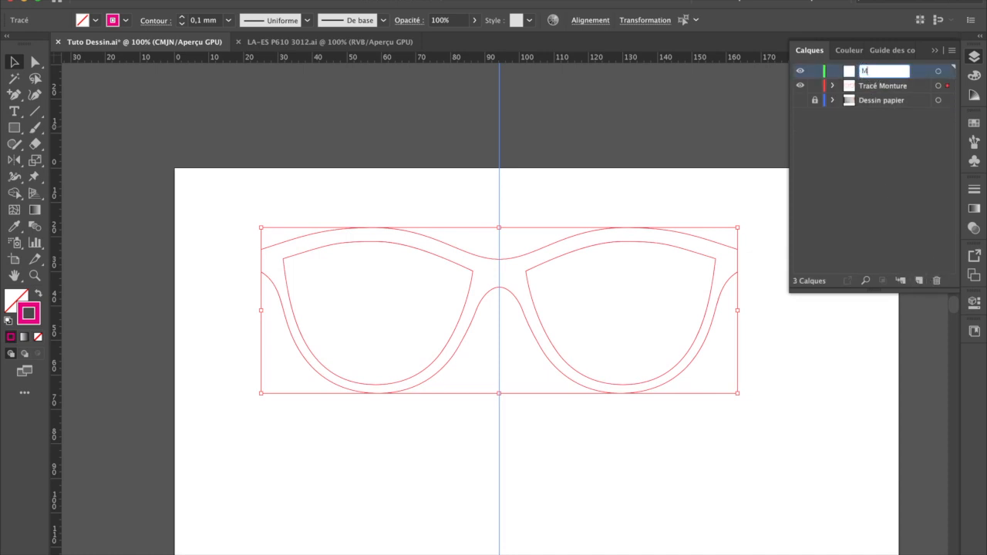
pyautogui.write('ise en couleur')
pyautogui.press('Return')
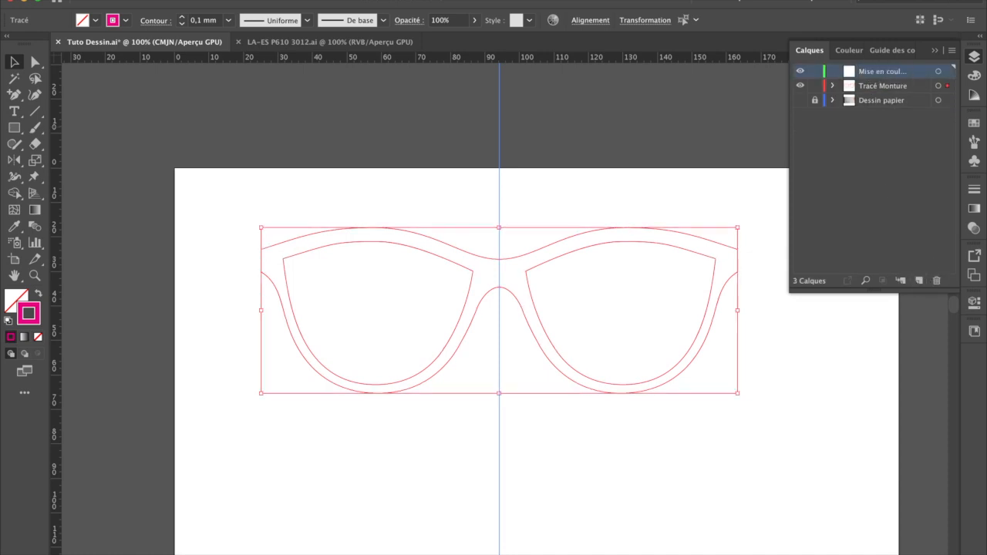
# Step: Hide the Tracé Monture layer and paste the copied frame paths in place on the Mise en couleur layer
pyautogui.click(800, 87)
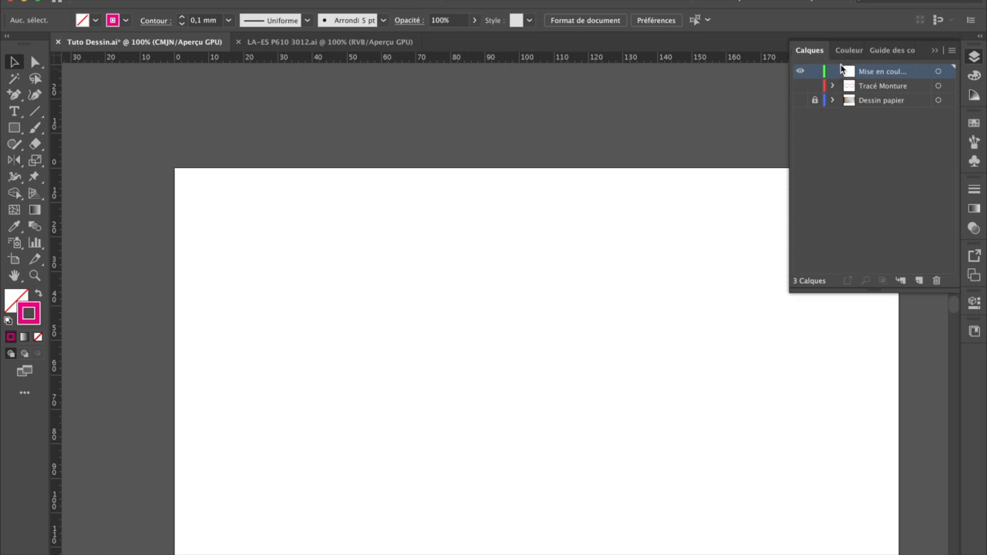
pyautogui.click(153, 0)
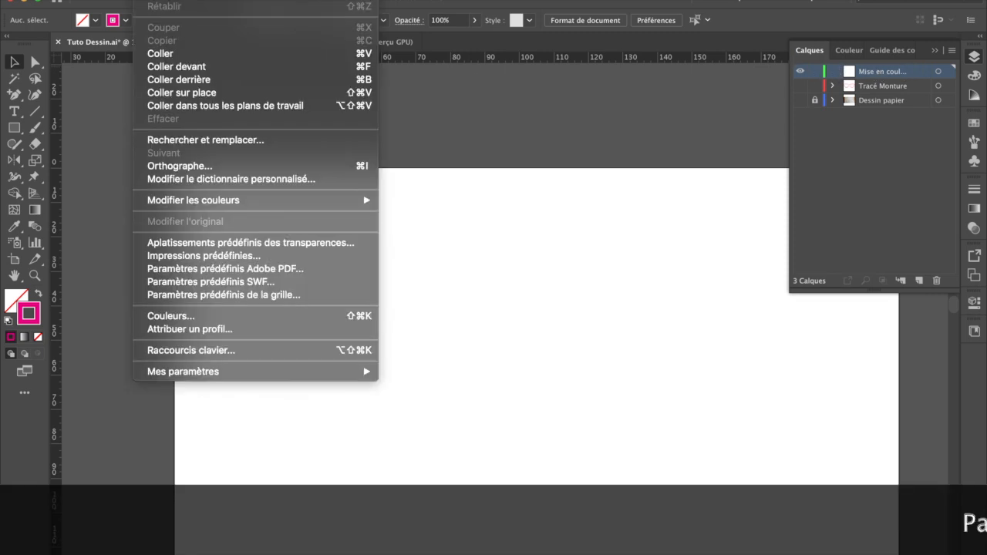
pyautogui.click(187, 91)
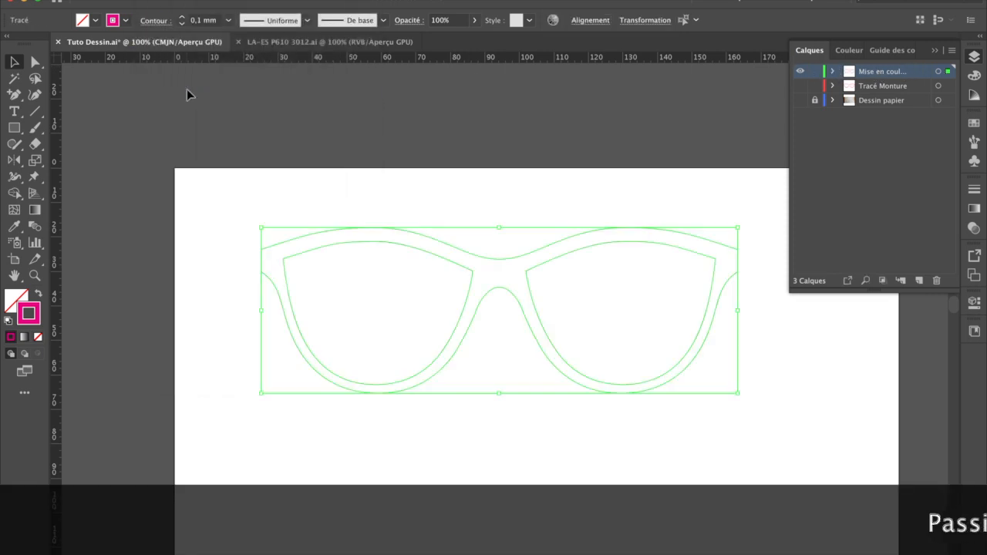
pyautogui.click(557, 208)
# Step: Fill the outer frame outline on the Mise en couleur layer with the plum colour 6D3F59
pyautogui.click(832, 71)
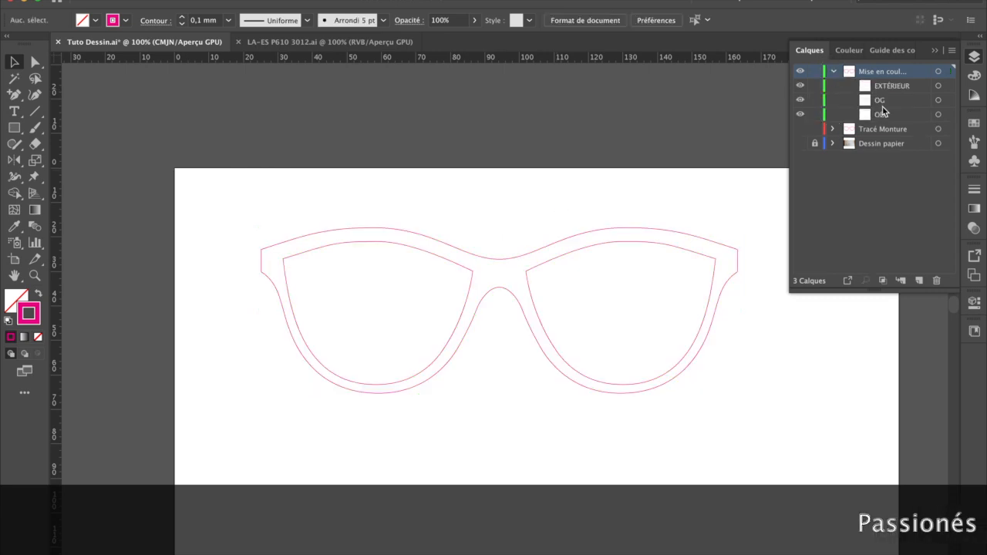
pyautogui.doubleClick(882, 89)
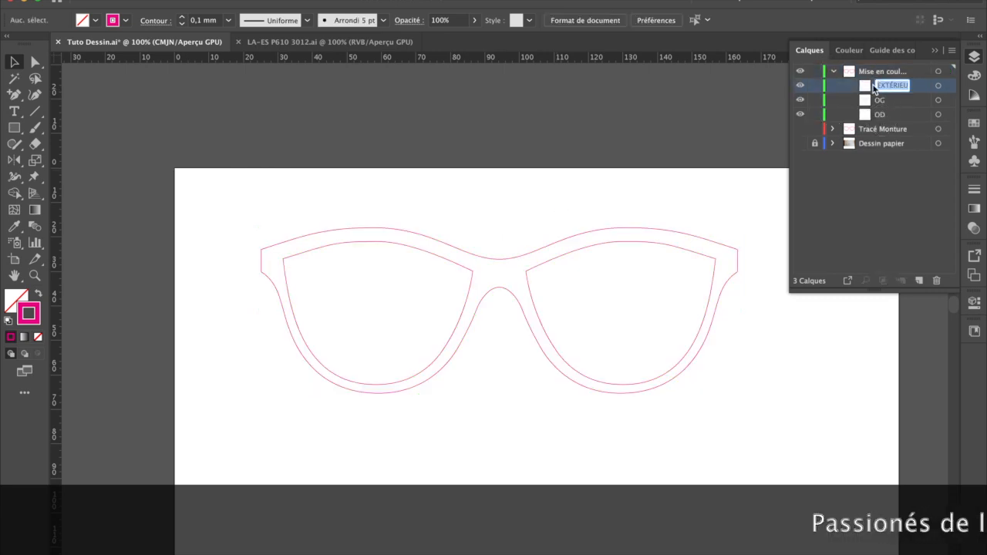
pyautogui.click(411, 235)
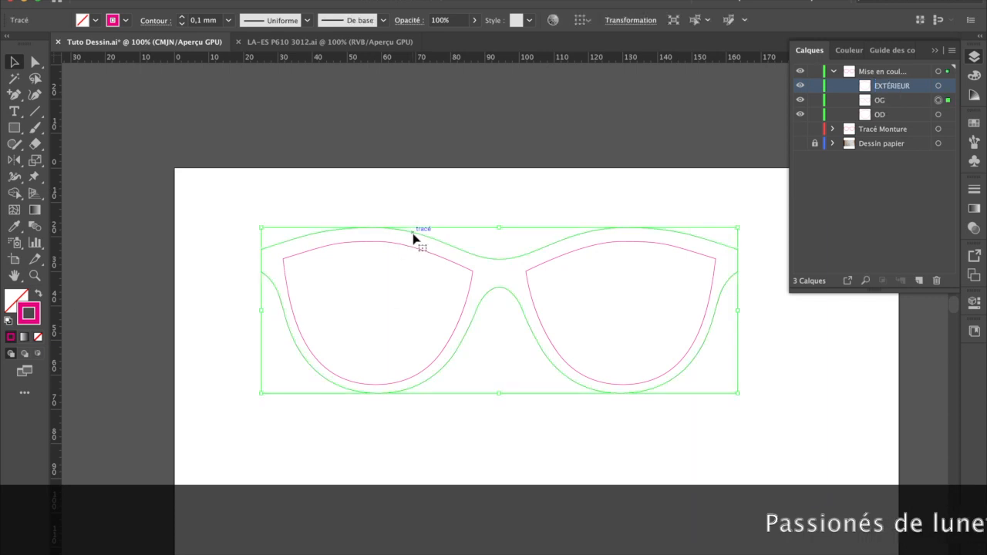
pyautogui.doubleClick(24, 295)
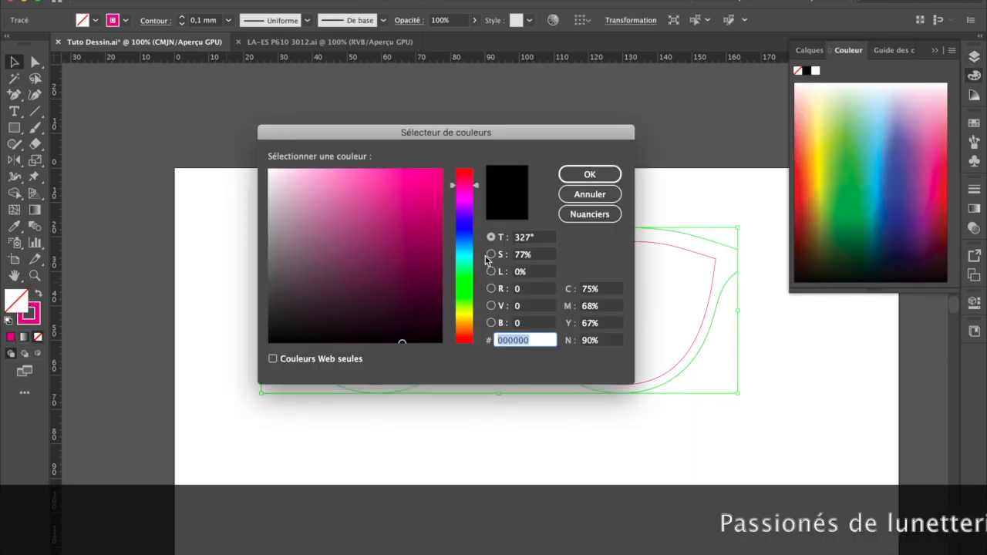
pyautogui.click(343, 266)
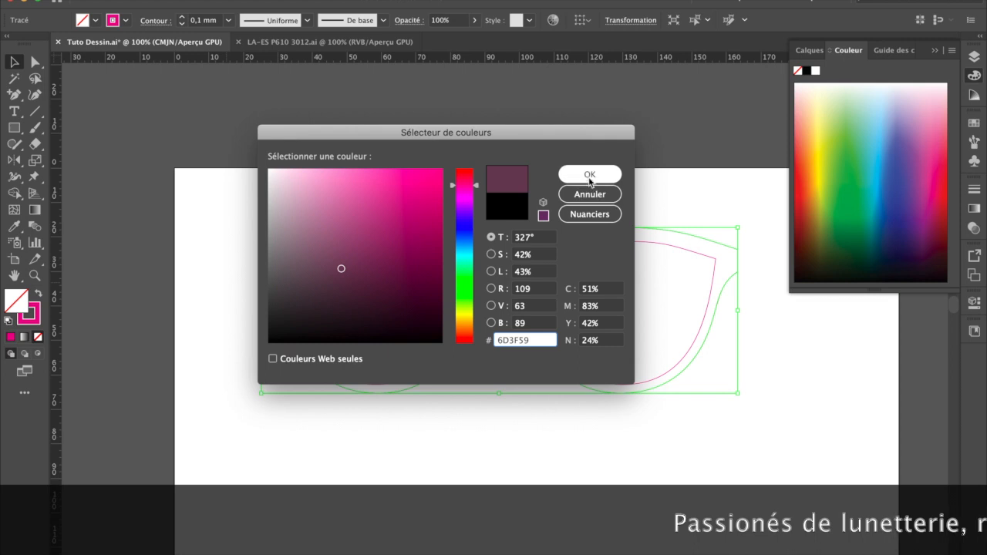
pyautogui.click(589, 174)
pyautogui.click(528, 176)
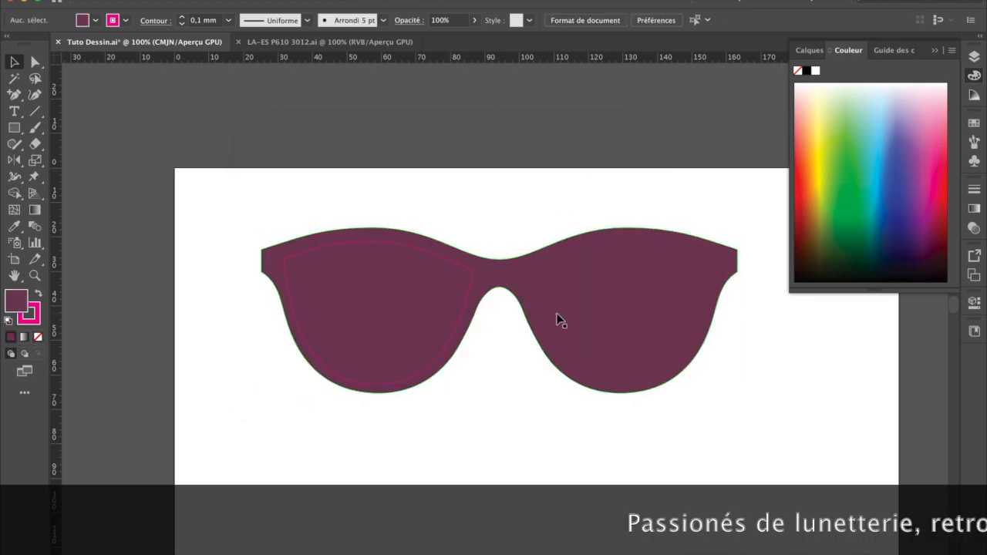
# Step: Move the filled frame shape OG beneath the OD path in the Mise en couleur layer's stacking order
pyautogui.click(446, 261)
pyautogui.click(480, 222)
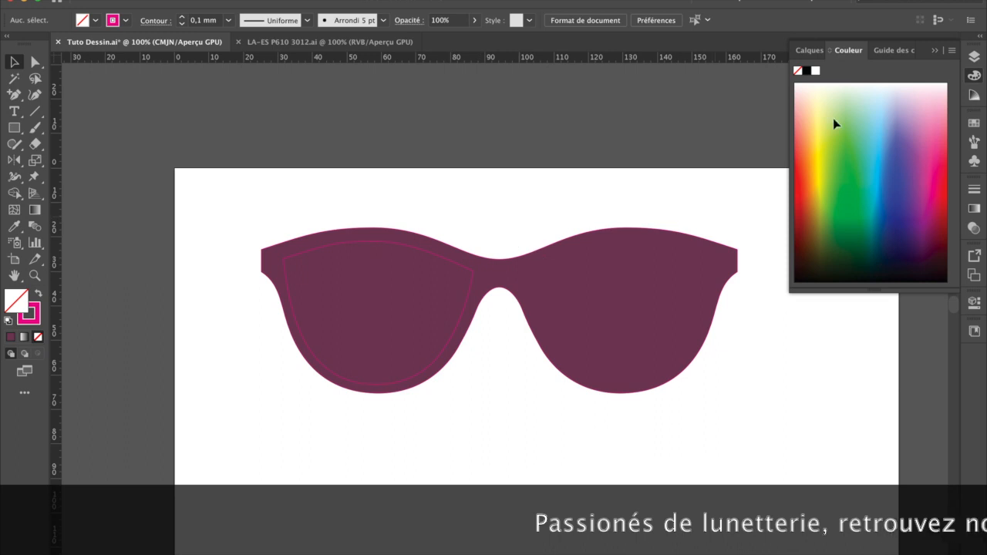
pyautogui.click(816, 52)
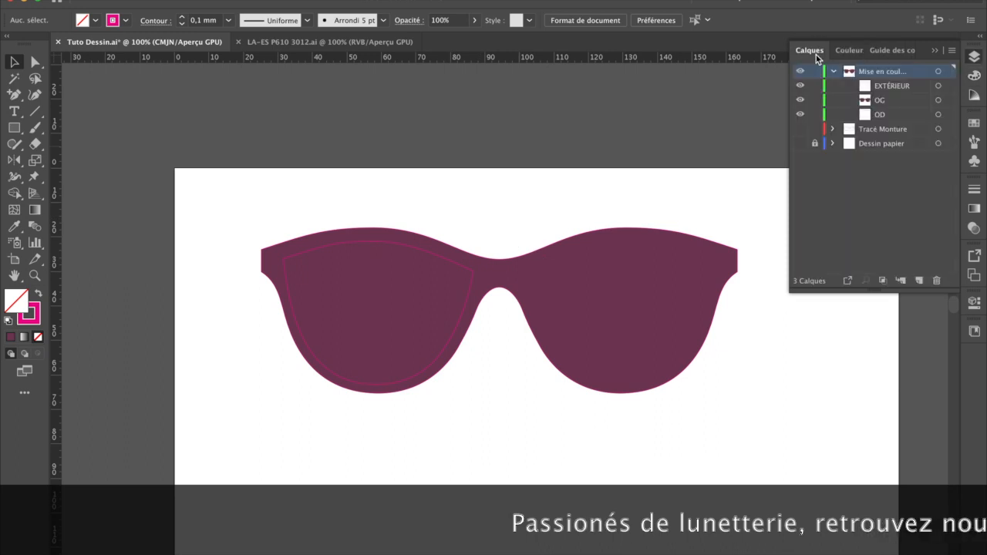
pyautogui.click(881, 102)
pyautogui.moveTo(881, 103); pyautogui.dragTo(880, 122)
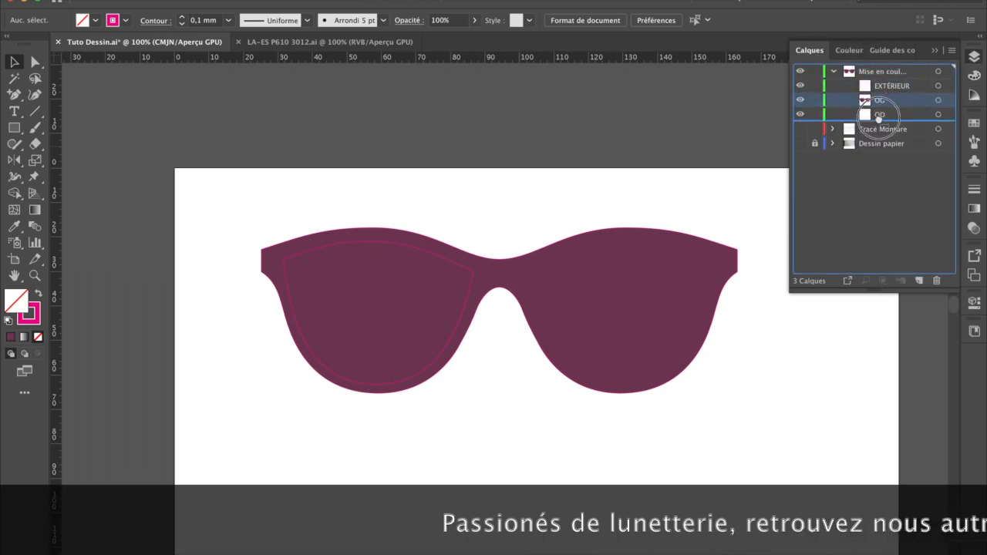
# Step: Cut the left lens opening out of the filled frame with Diviser les objets inférieurs and delete the cut-out piece
pyautogui.click(430, 265)
pyautogui.click(192, 0)
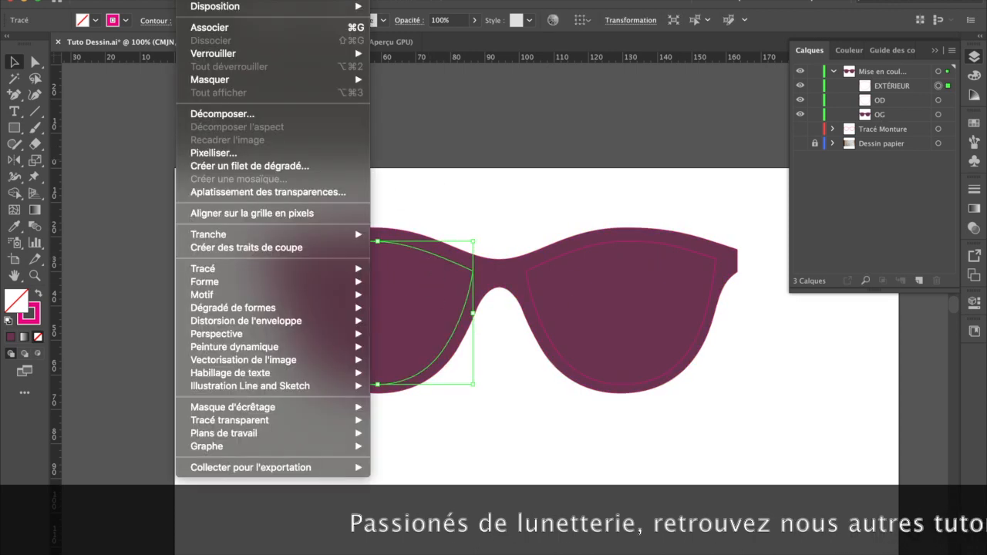
pyautogui.moveTo(256, 270)
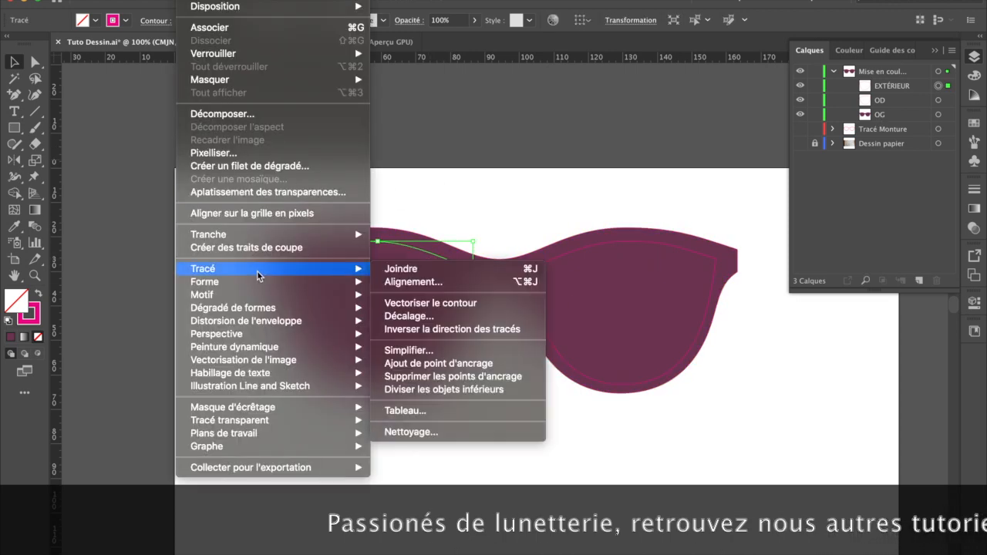
pyautogui.click(475, 390)
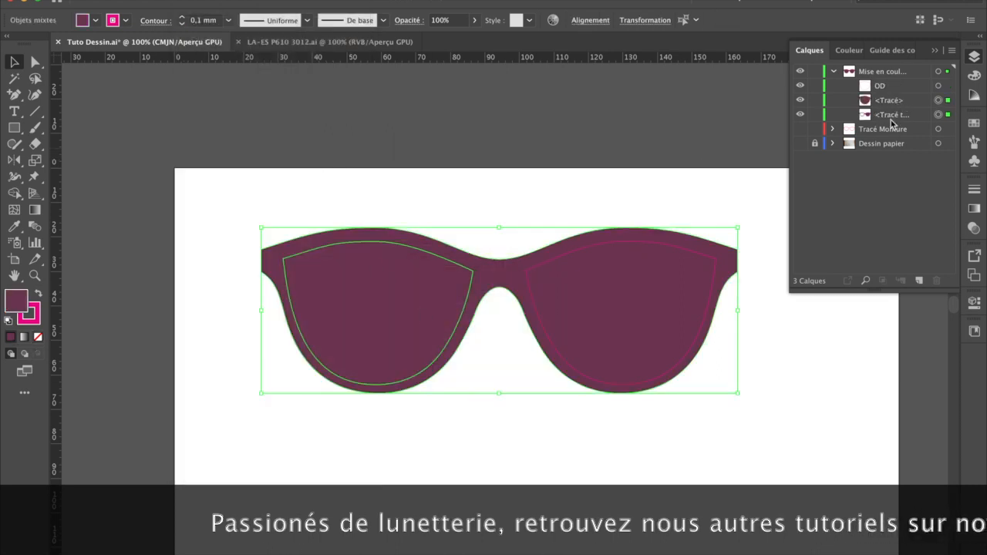
pyautogui.click(392, 187)
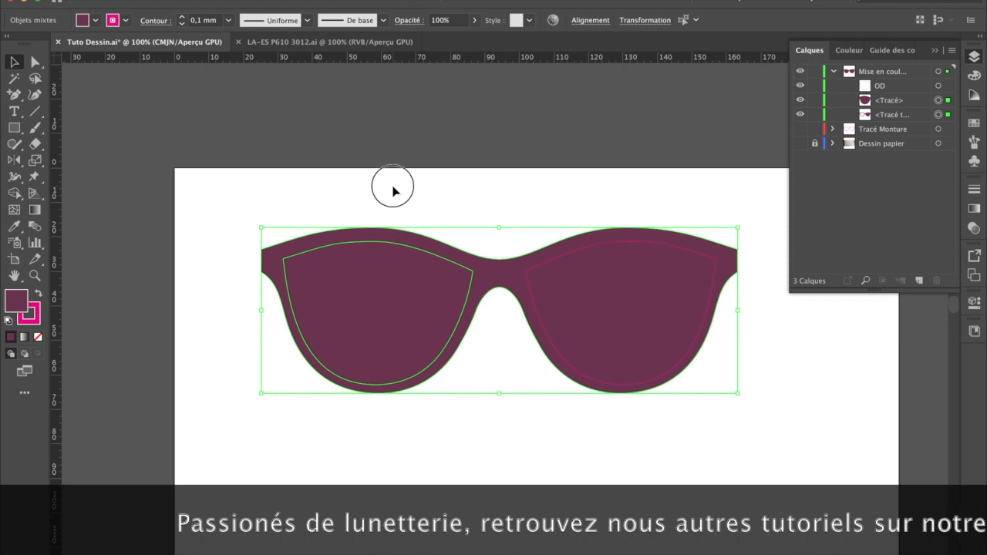
pyautogui.click(402, 280)
pyautogui.press('Delete')
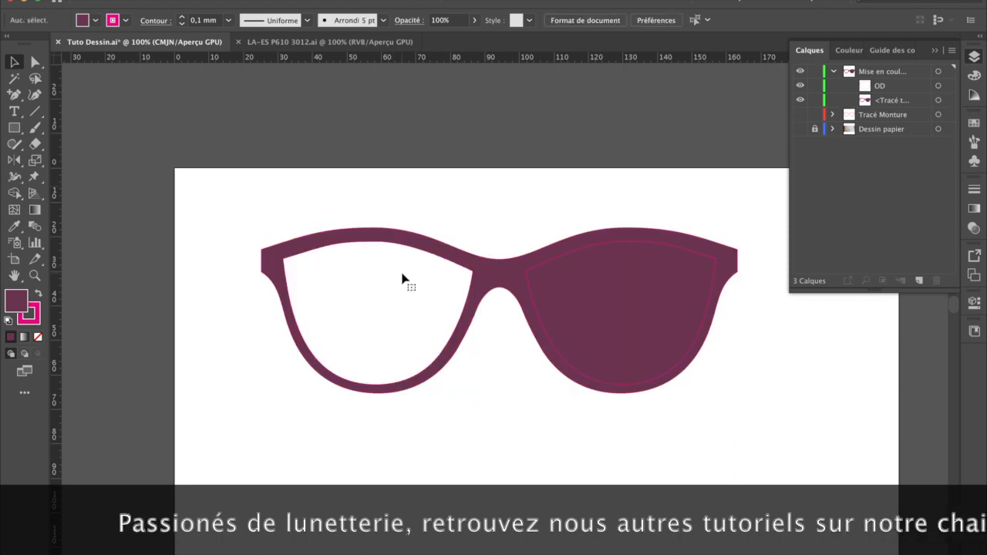
# Step: Cut the right lens opening out of the filled frame with Diviser les objets inférieurs and delete the cut-out piece
pyautogui.click(629, 248)
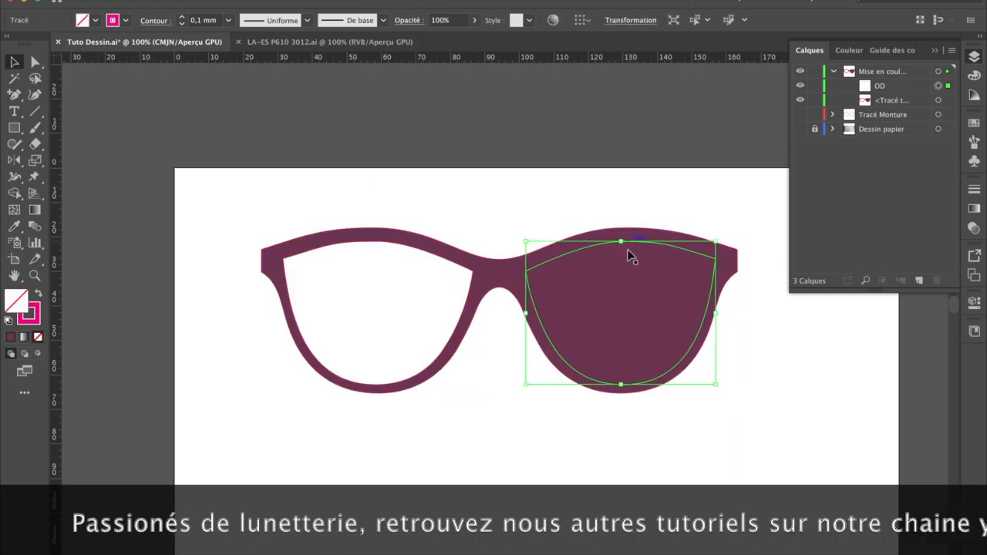
pyautogui.click(191, 0)
pyautogui.moveTo(231, 270)
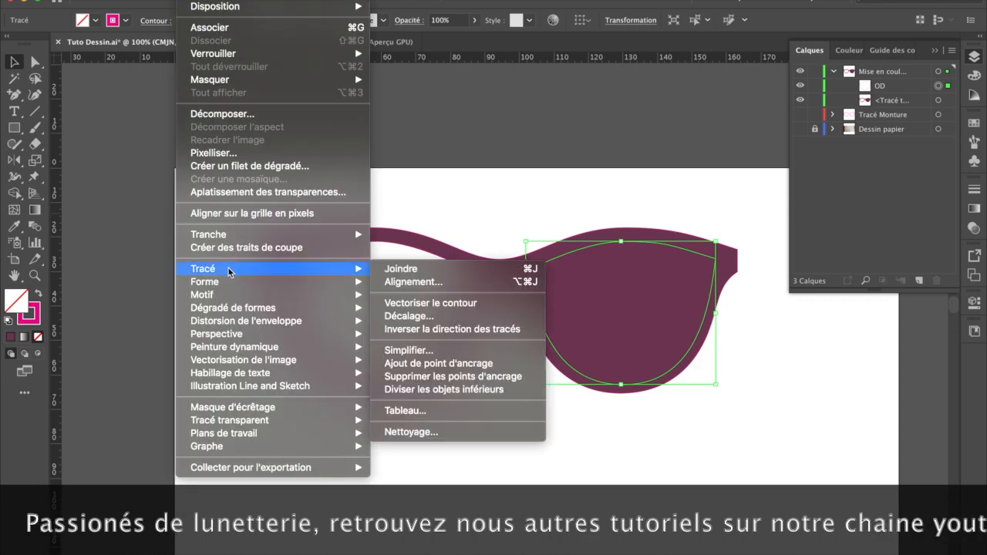
pyautogui.click(443, 390)
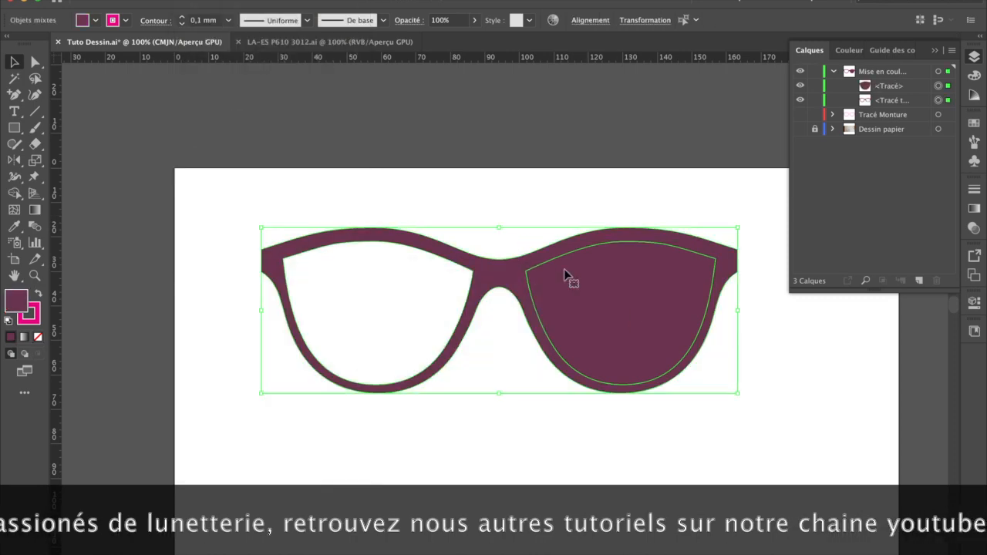
pyautogui.click(496, 204)
pyautogui.click(660, 299)
pyautogui.press('Delete')
pyautogui.click(590, 207)
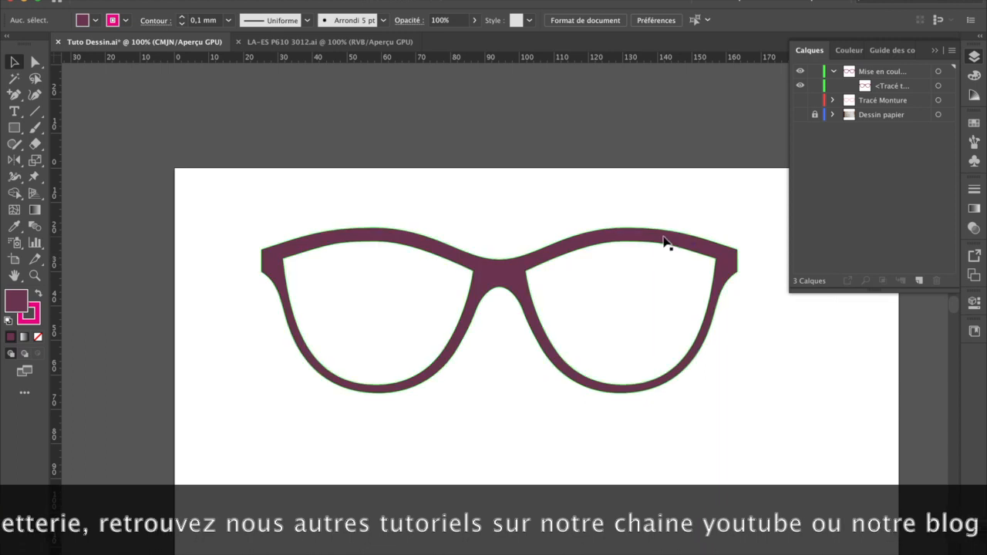
# Step: Check the width and height of the frame's outer contour and of the left lens opening using direct selection
pyautogui.click(894, 86)
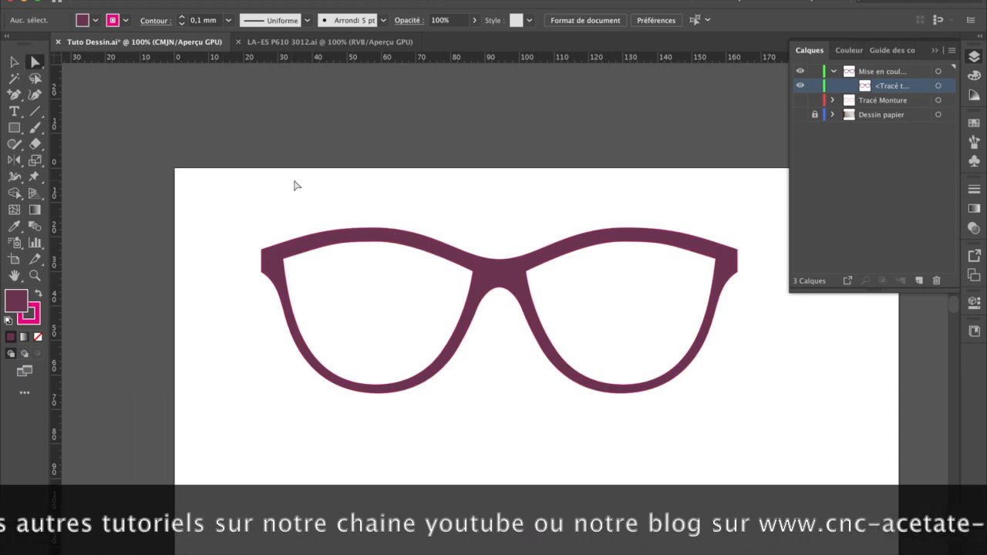
pyautogui.click(381, 229)
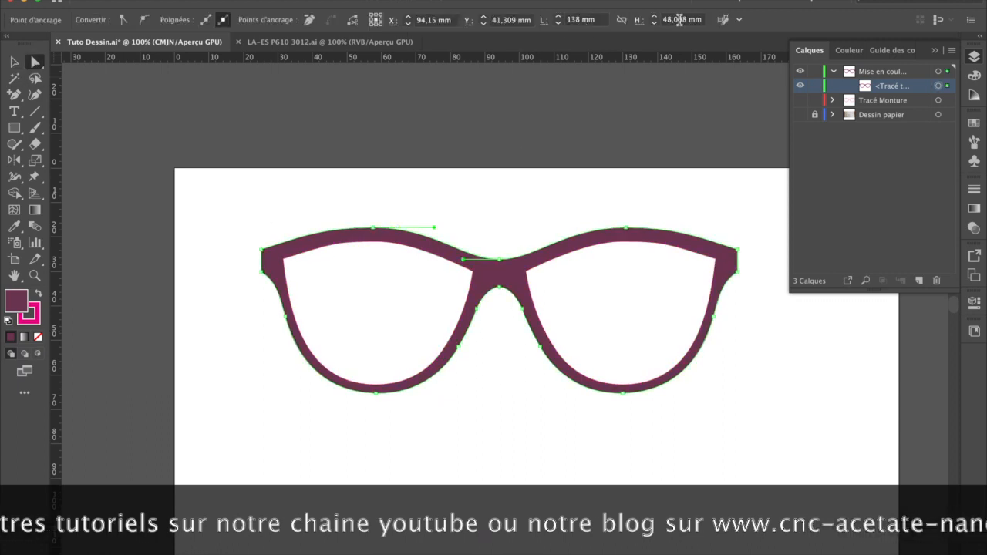
pyautogui.click(450, 260)
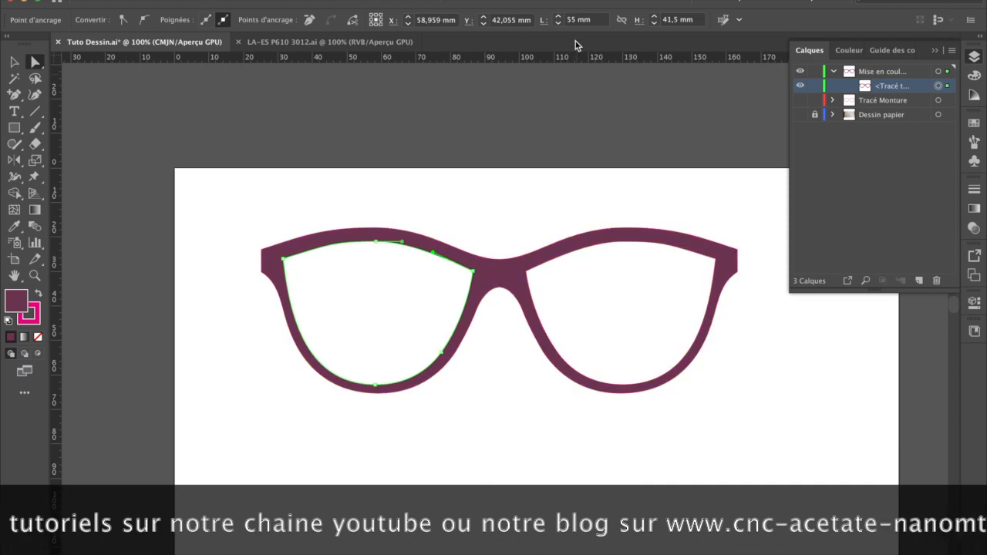
# Step: Hide the Mise en couleur layer, show Tracé Monture, and copy the acetate image from the LA-ES P610 3012.ai document
pyautogui.click(800, 71)
pyautogui.click(801, 101)
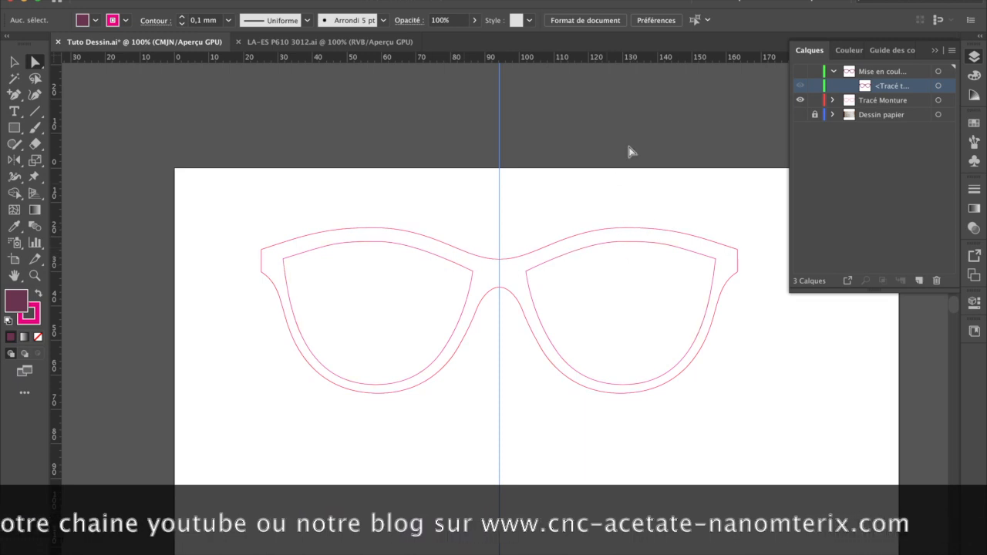
pyautogui.click(312, 44)
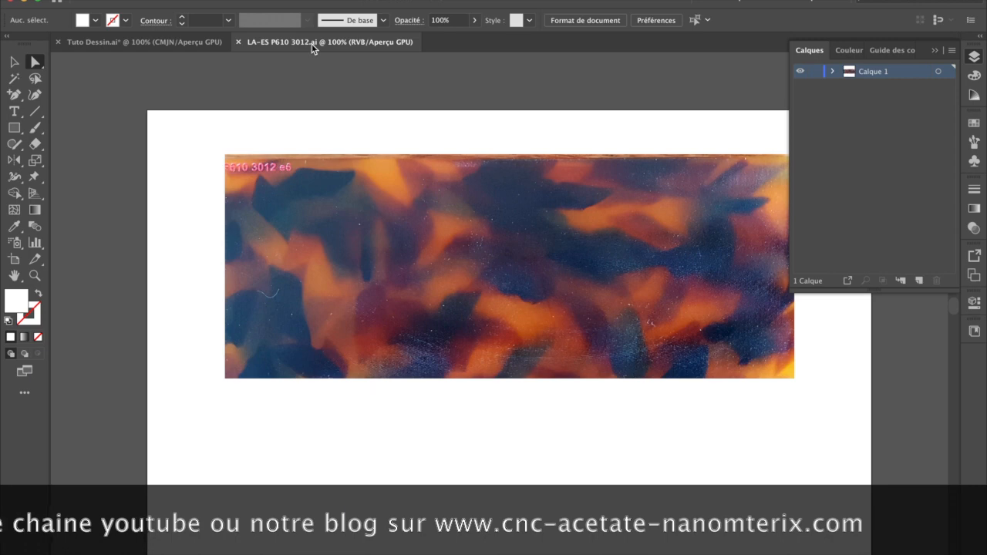
pyautogui.click(391, 212)
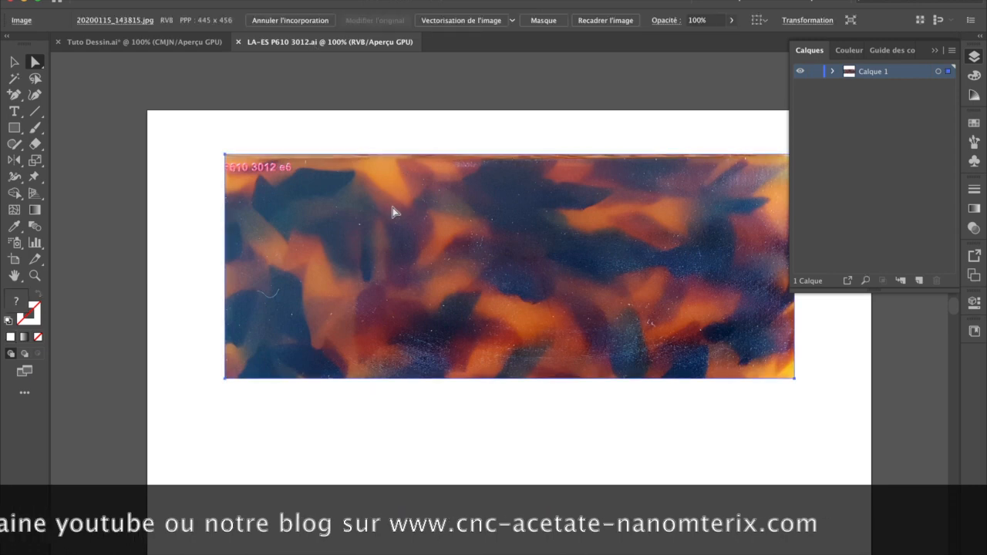
pyautogui.click(153, 0)
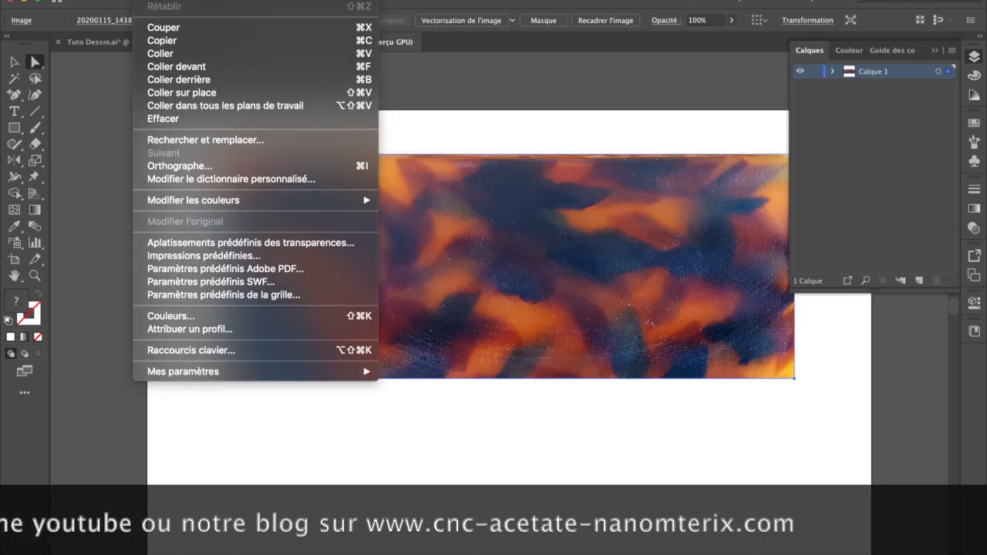
pyautogui.click(205, 40)
# Step: Back in Tuto Dessin.ai, hide Tracé Monture, show the Mise en couleur layer and paste the acetate image in place on it
pyautogui.click(154, 41)
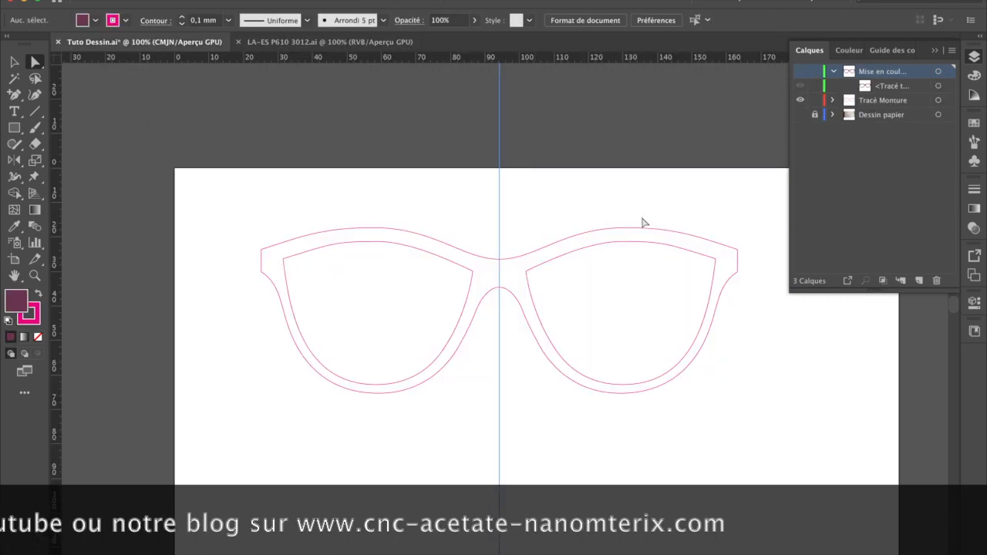
pyautogui.click(799, 101)
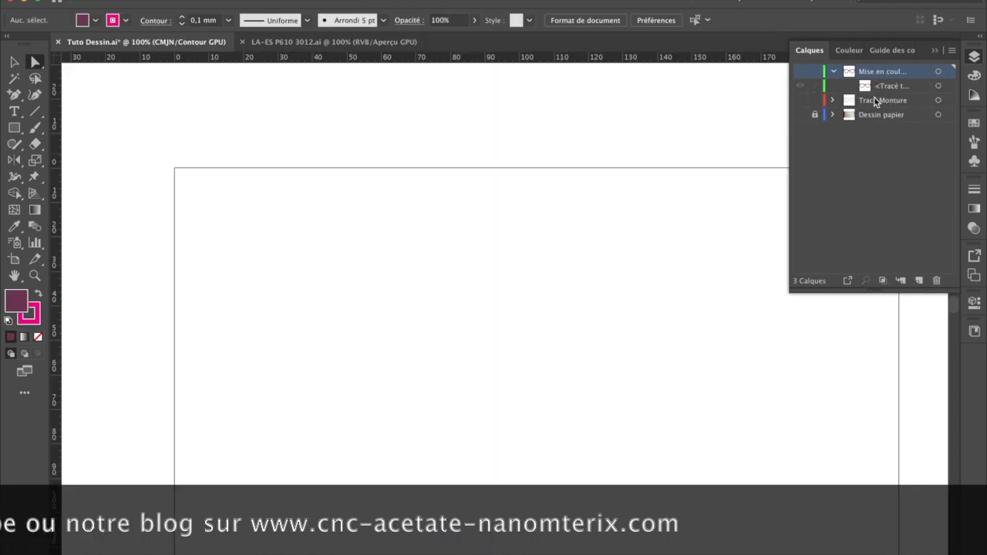
pyautogui.click(801, 72)
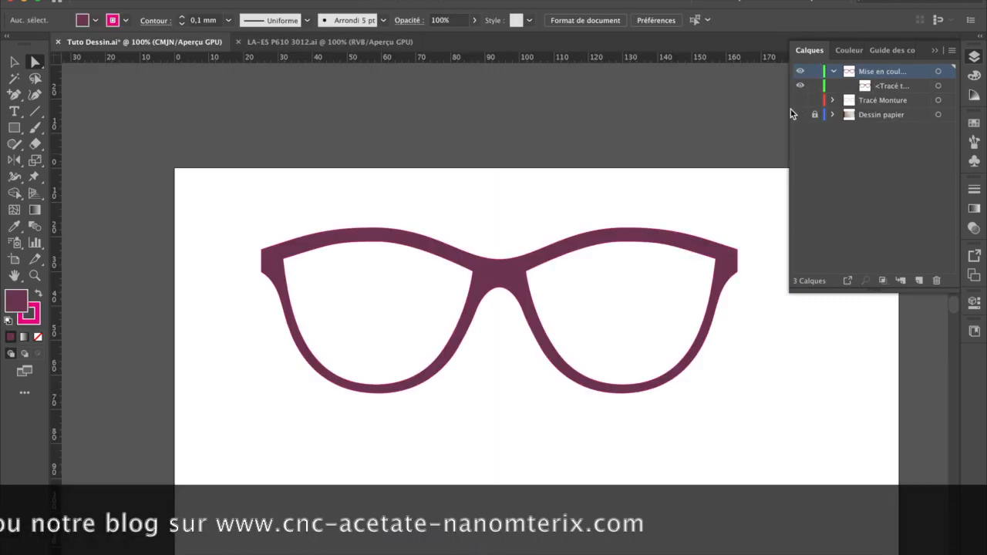
pyautogui.rightClick(466, 197)
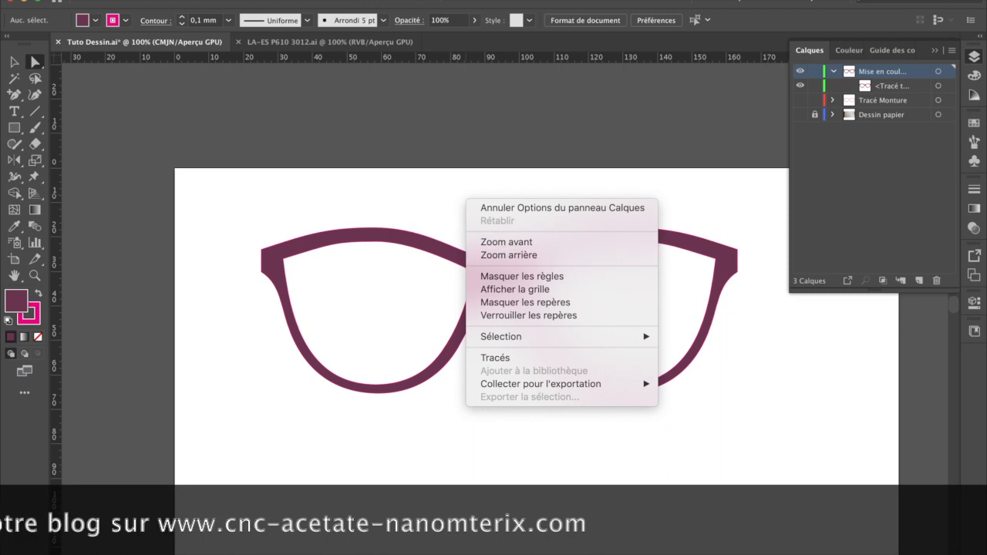
pyautogui.click(152, 1)
pyautogui.click(207, 93)
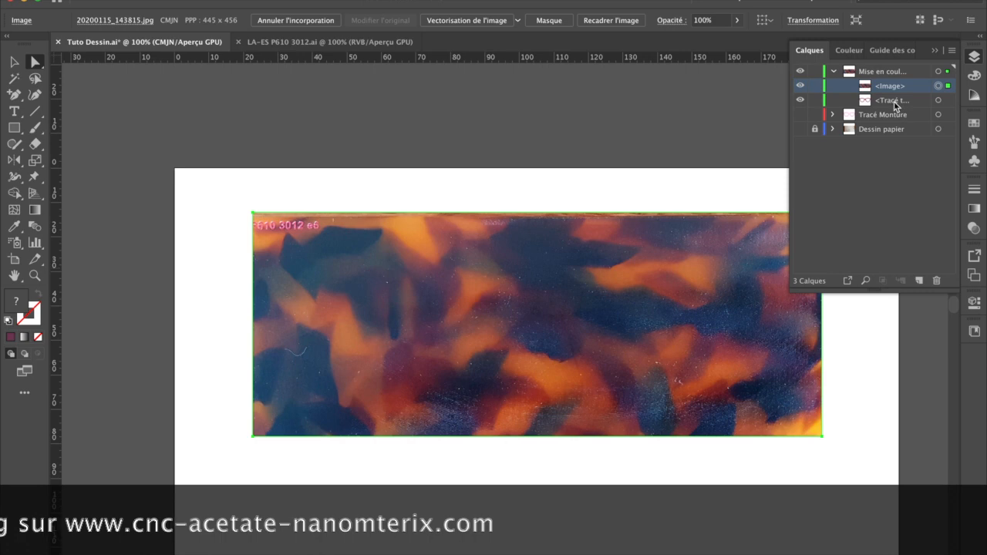
# Step: Stack the frame path above the acetate image and move the image behind the whole frame, centred at about X 95 mm, Y 42 mm
pyautogui.moveTo(891, 100); pyautogui.dragTo(890, 85)
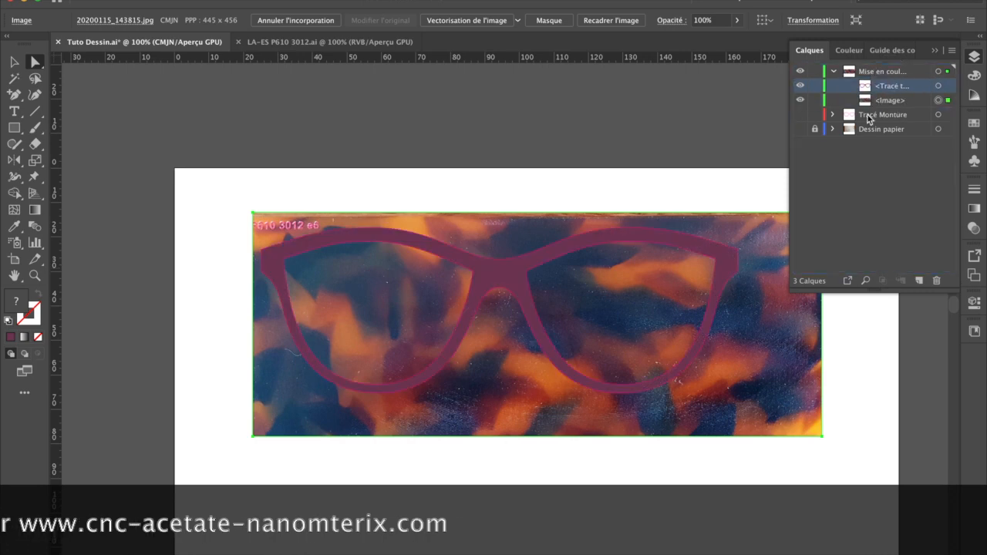
pyautogui.moveTo(782, 388); pyautogui.dragTo(760, 398)
pyautogui.click(759, 397)
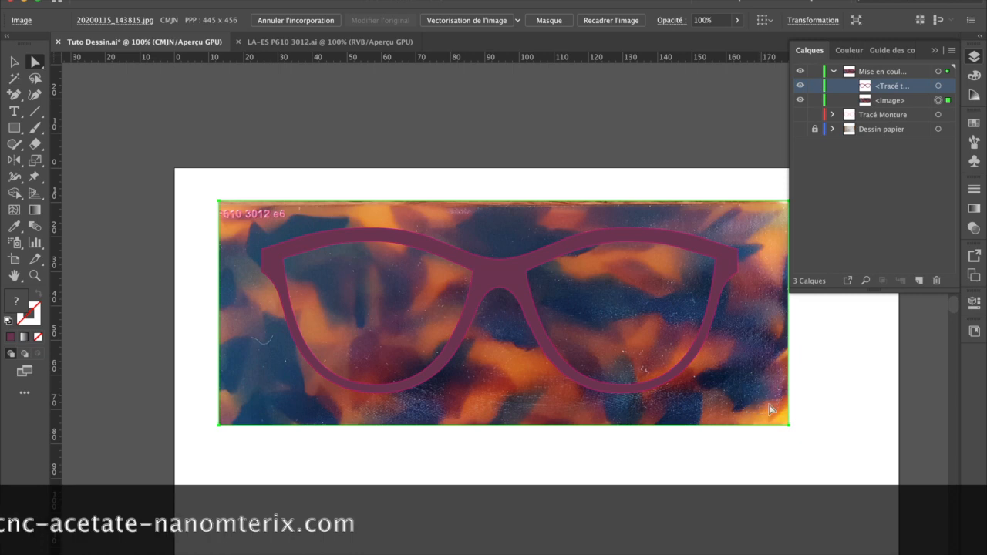
# Step: Select the frame path and the acetate image together and create a clipping mask (Masque d'écrêtage) from them
pyautogui.click(877, 100)
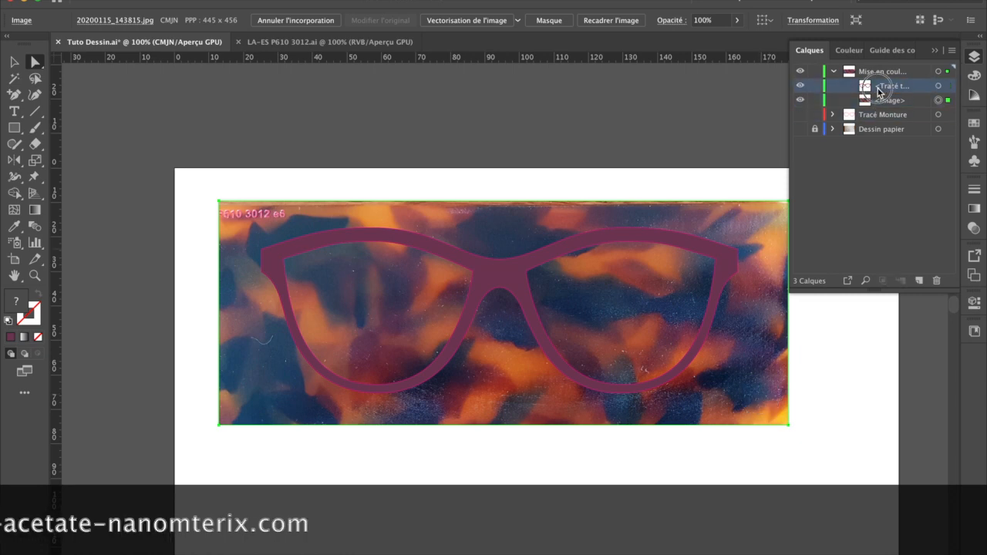
pyautogui.click(883, 86)
pyautogui.click(530, 180)
pyautogui.click(14, 62)
pyautogui.click(450, 204)
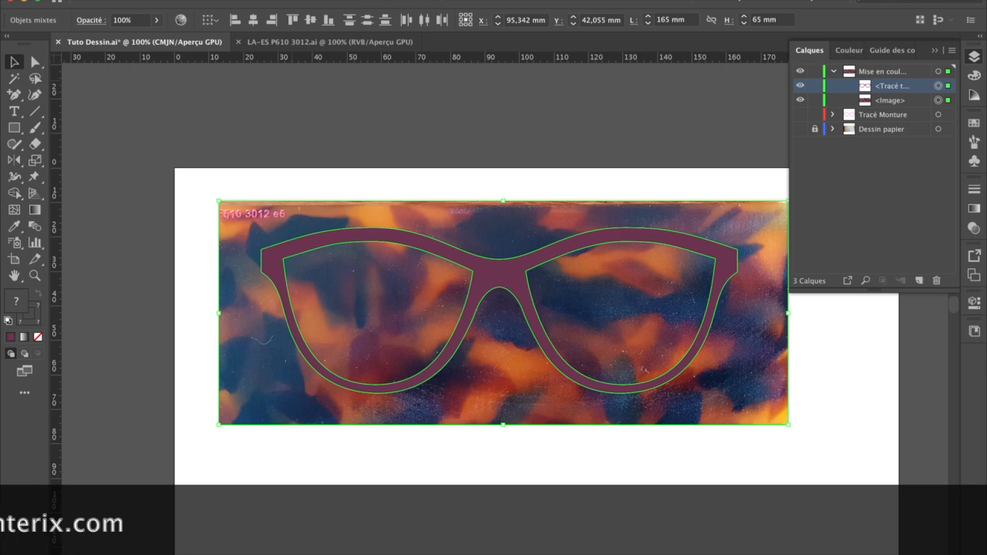
pyautogui.click(191, 1)
pyautogui.moveTo(302, 407)
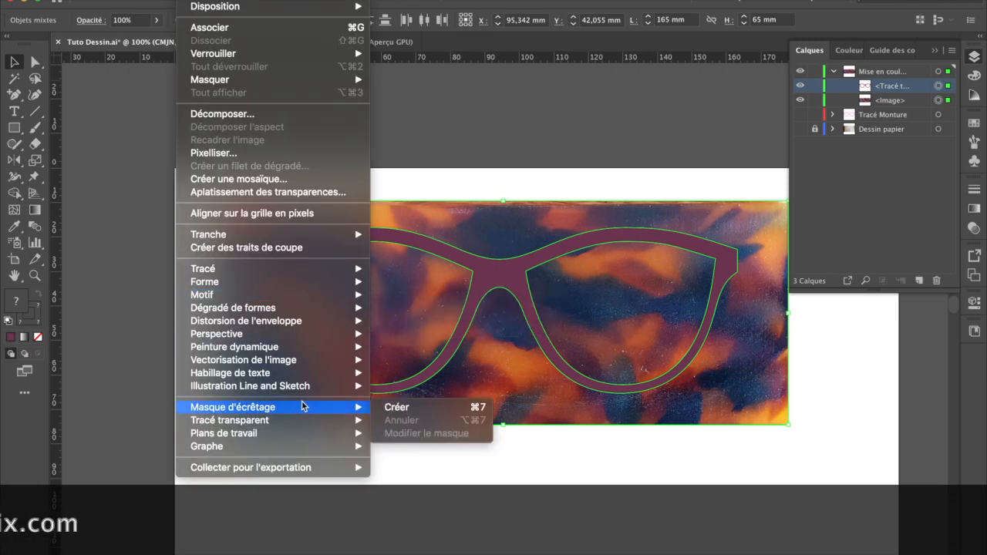
pyautogui.click(398, 408)
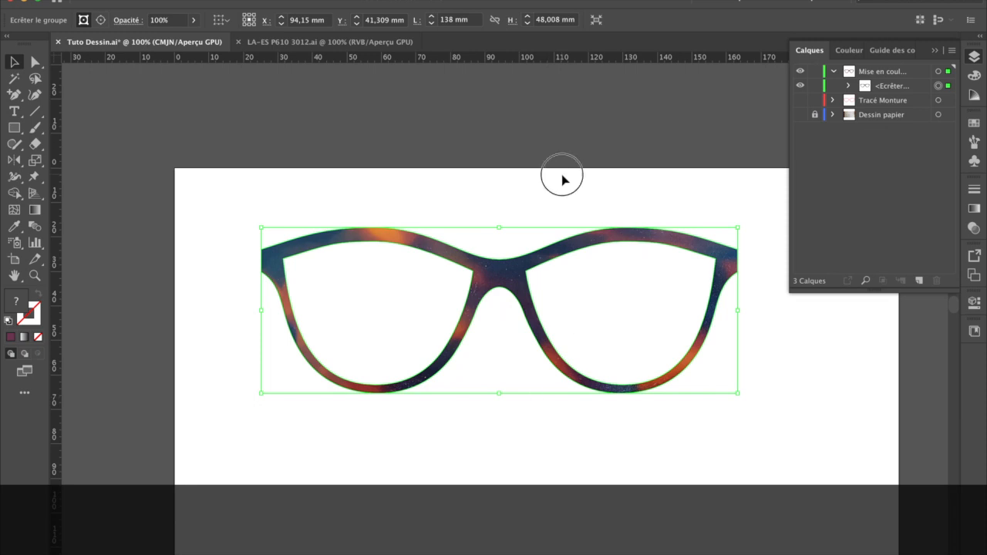
pyautogui.click(562, 181)
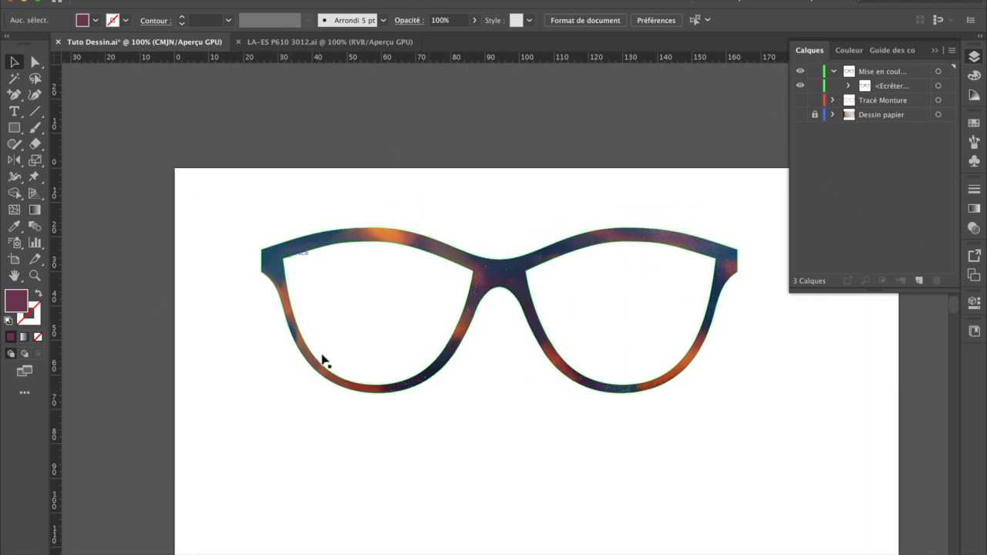
# Step: Show the Tracé Monture and Dessin papier layers and compare the paper sketch with and without the textured frame over it
pyautogui.click(800, 100)
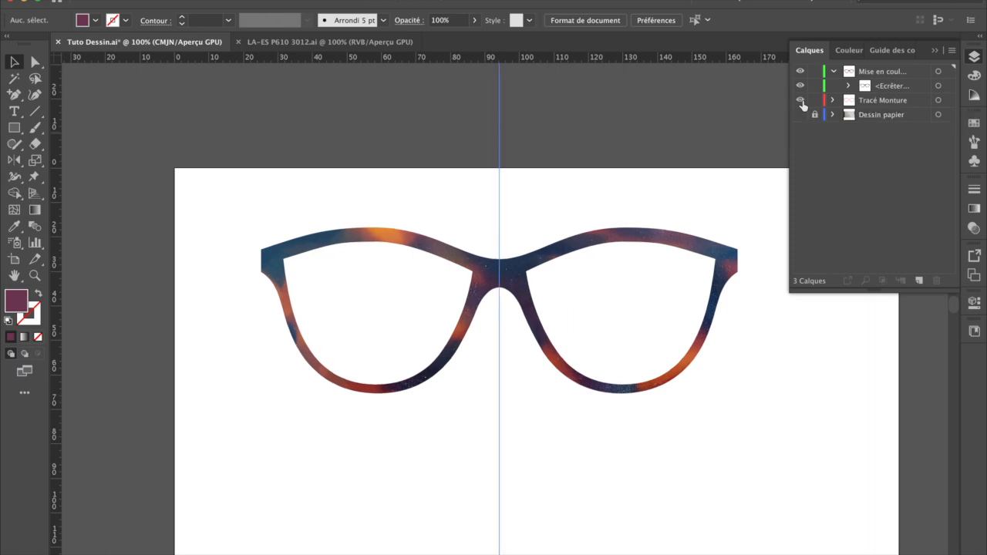
pyautogui.click(801, 114)
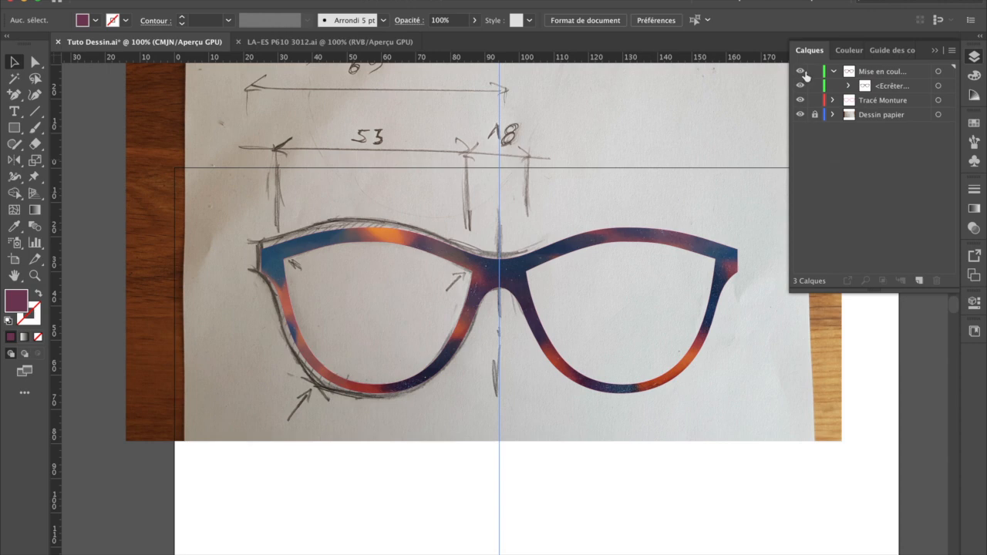
pyautogui.click(801, 71)
pyautogui.click(800, 100)
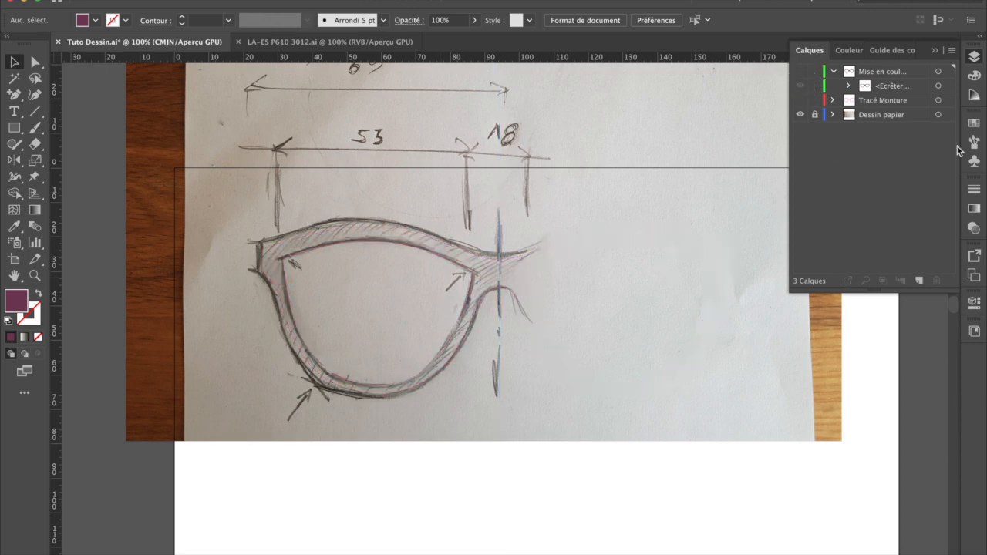
pyautogui.click(800, 71)
pyautogui.click(800, 101)
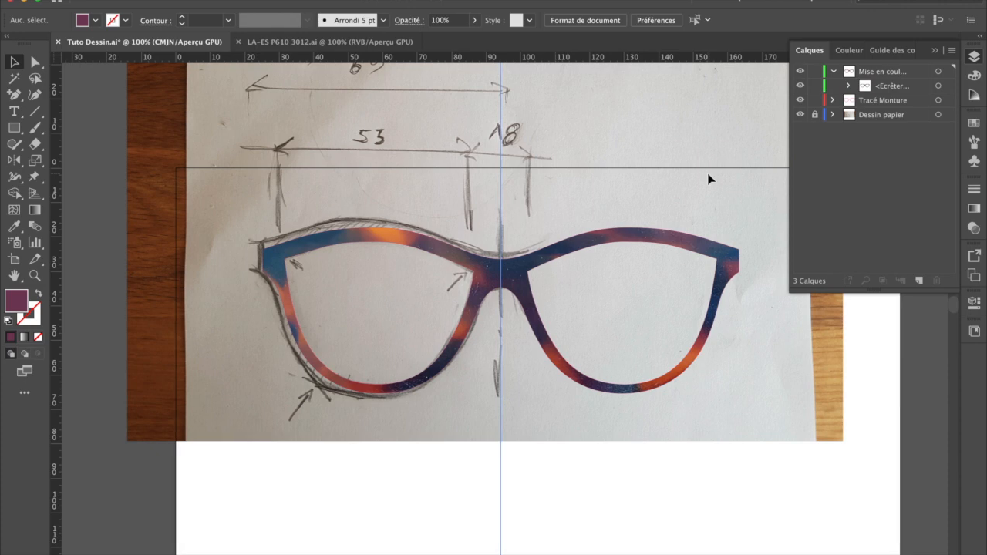
pyautogui.click(709, 330)
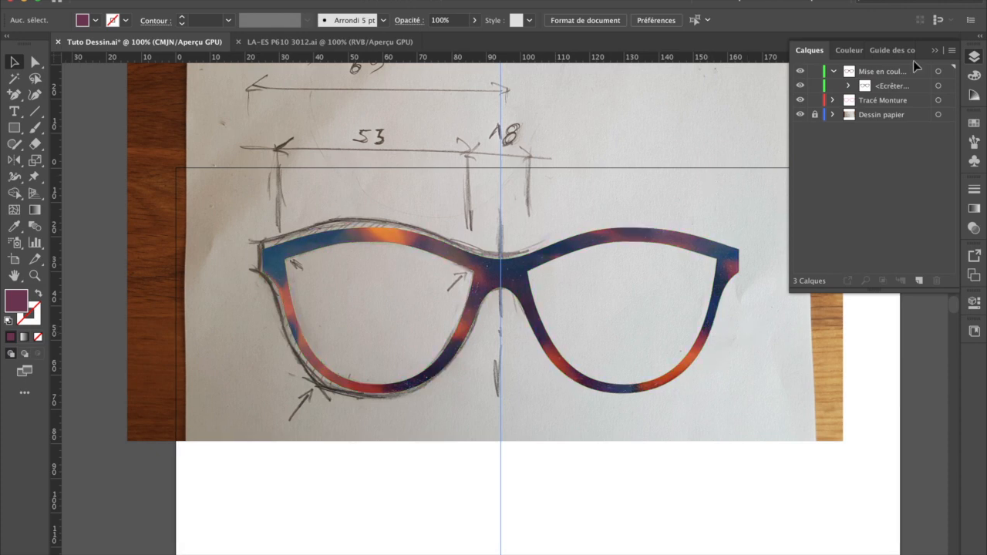